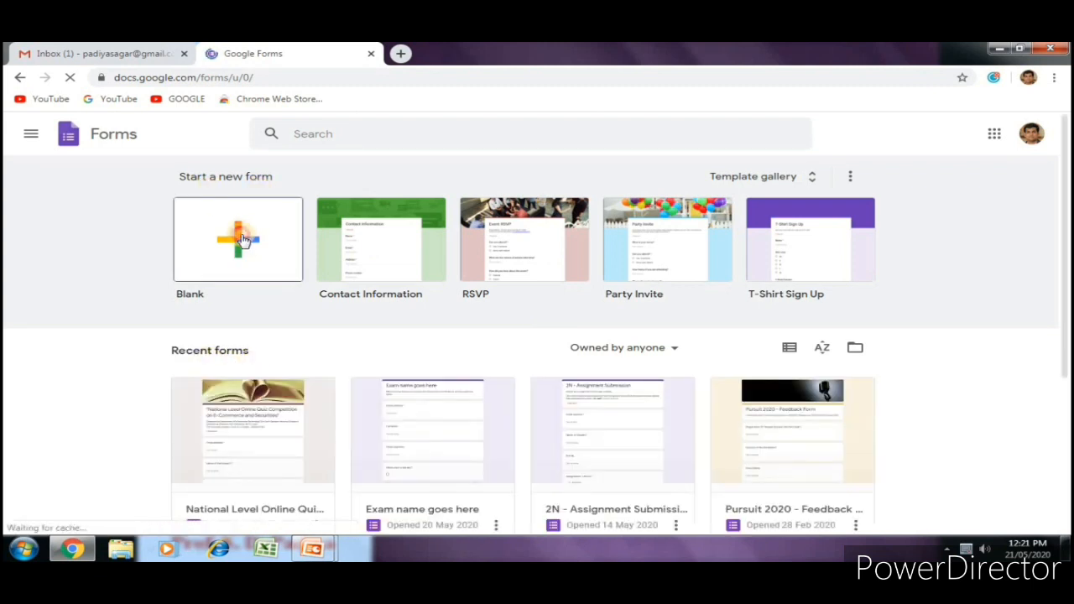
Create a blank form, make it a quiz, and enable email collection with a 1-response limit.
left_click(242, 241)
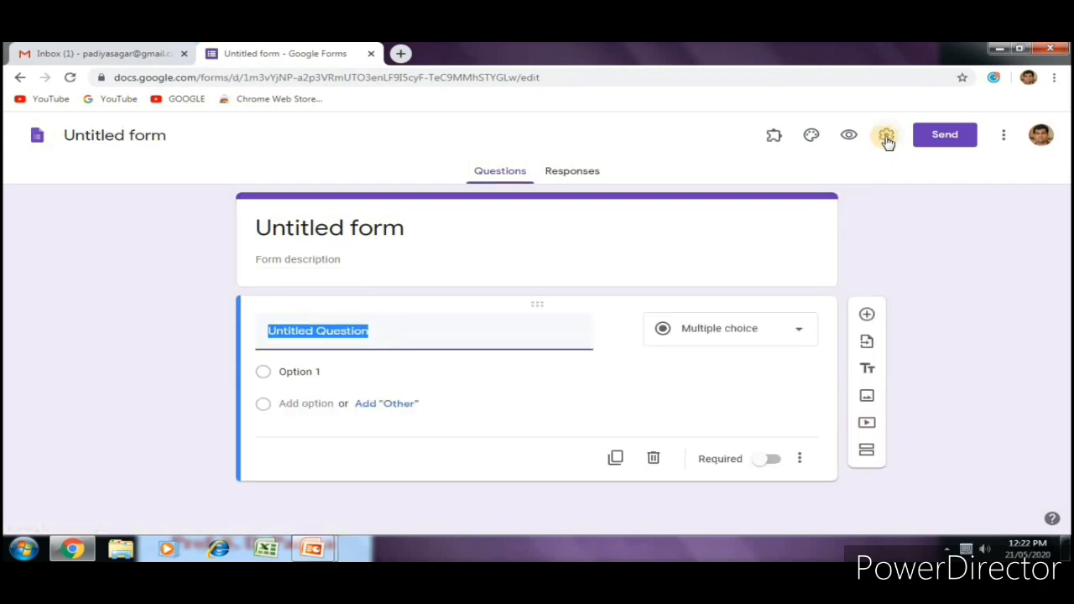
left_click(887, 138)
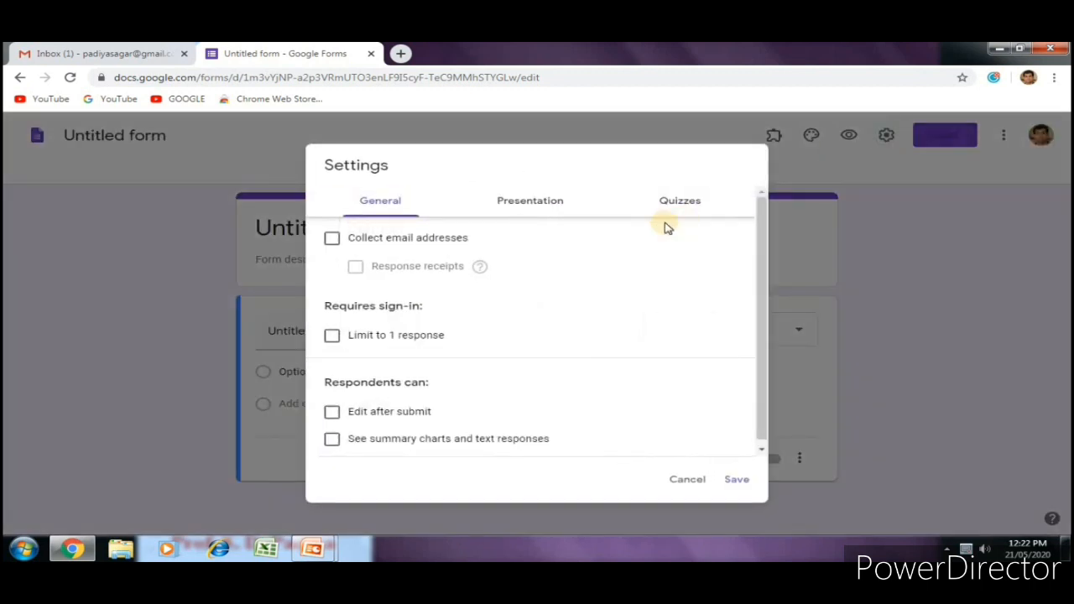
left_click(686, 204)
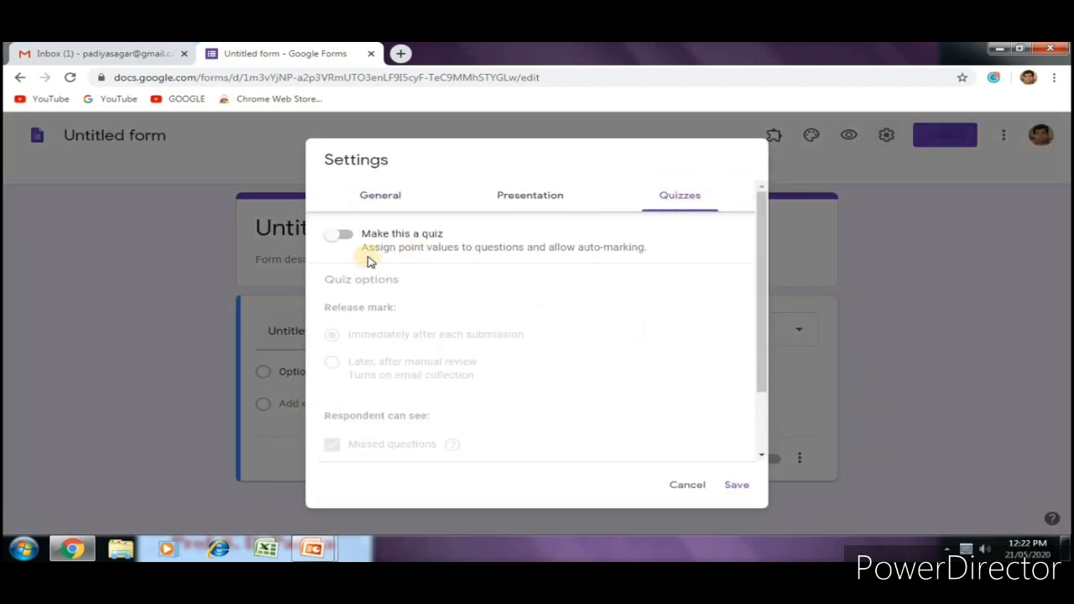
left_click(342, 234)
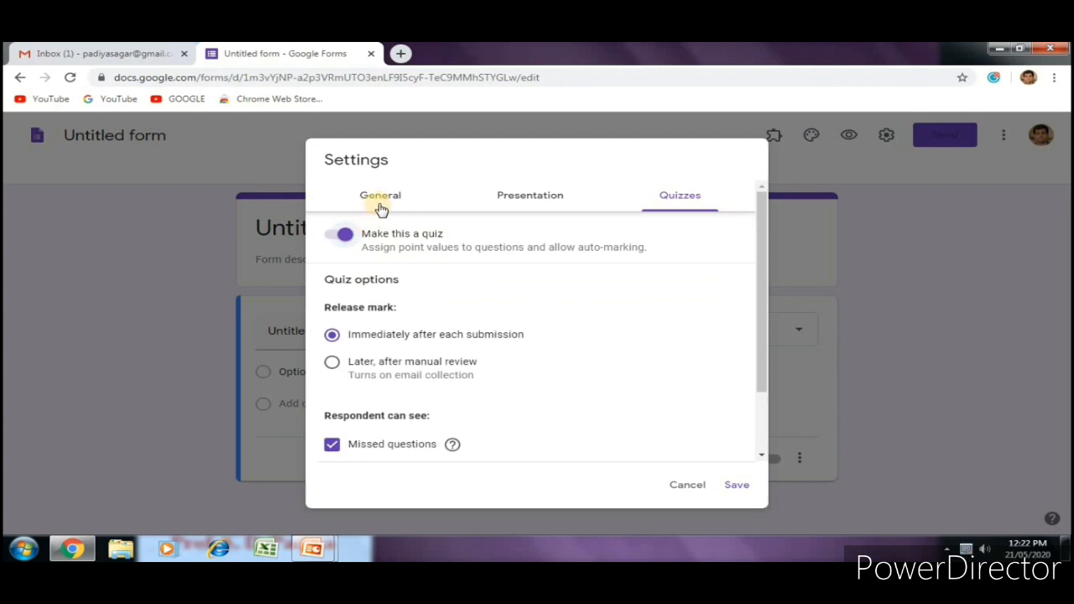
left_click(380, 206)
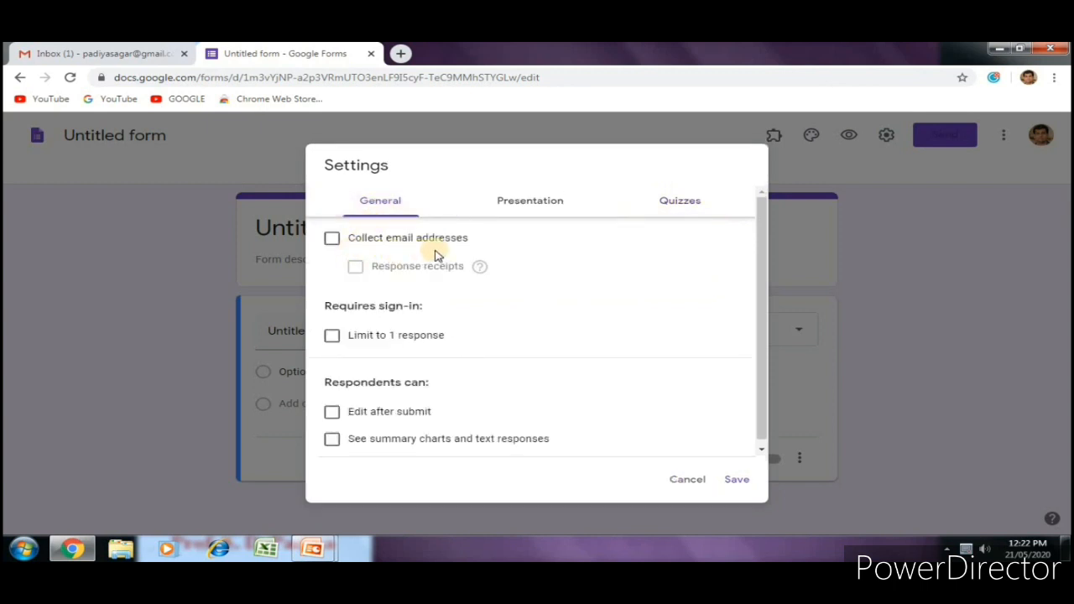
left_click(331, 245)
left_click(331, 336)
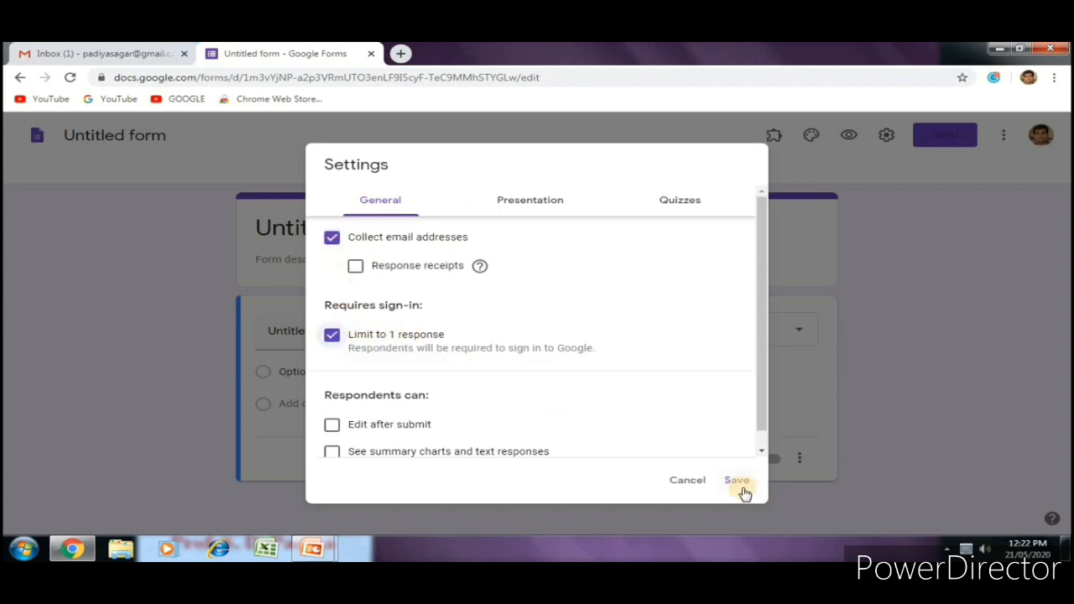
left_click_drag(760, 427, 762, 456)
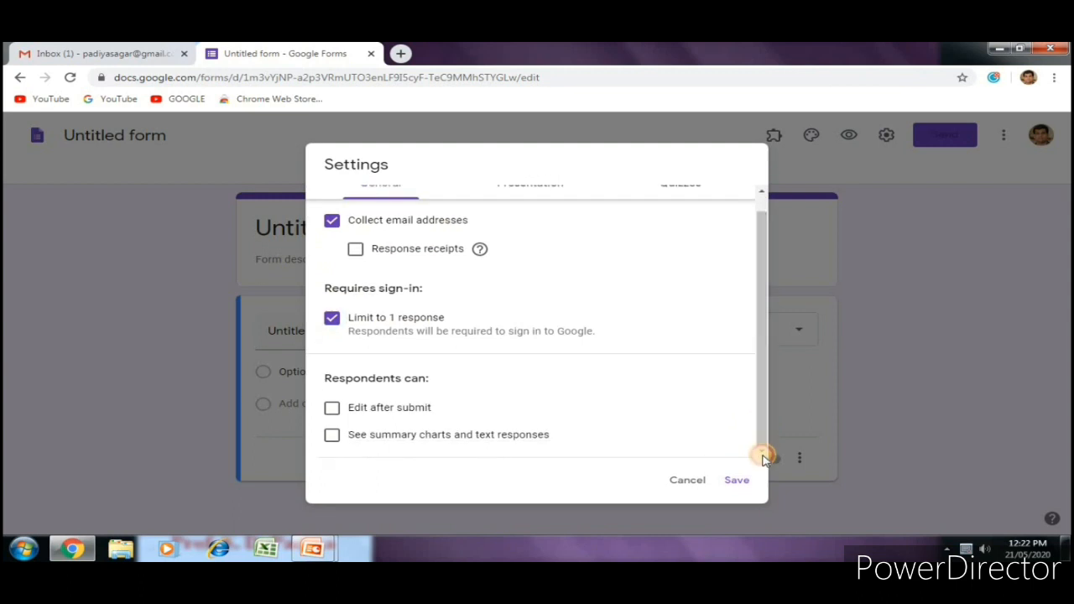
left_click(743, 481)
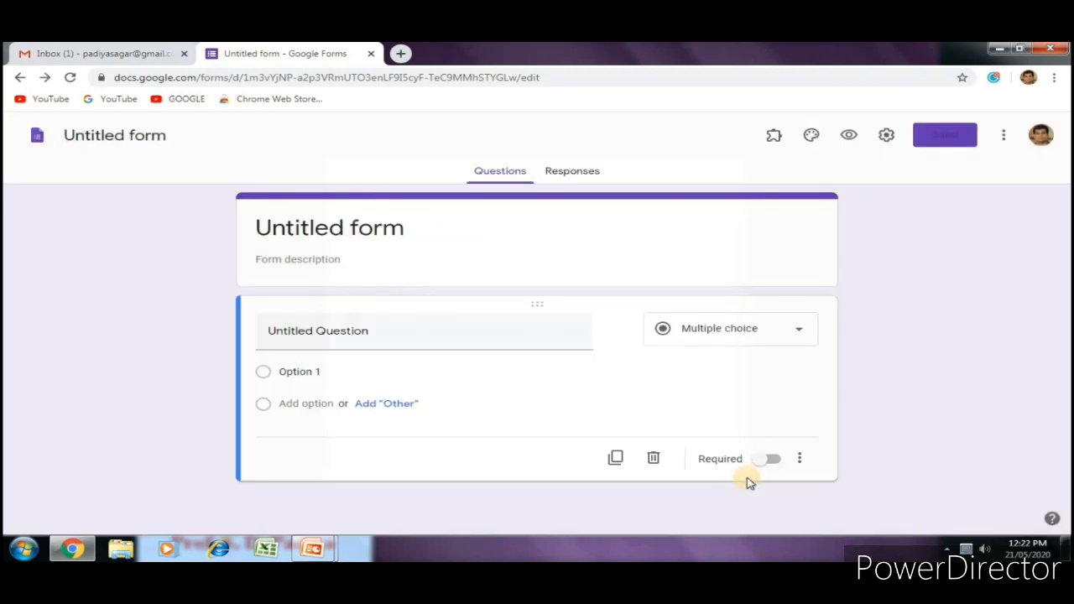
Title the form 'Demo Form with Timer' and add a description giving a contact's name and e-mail.
left_click(372, 228)
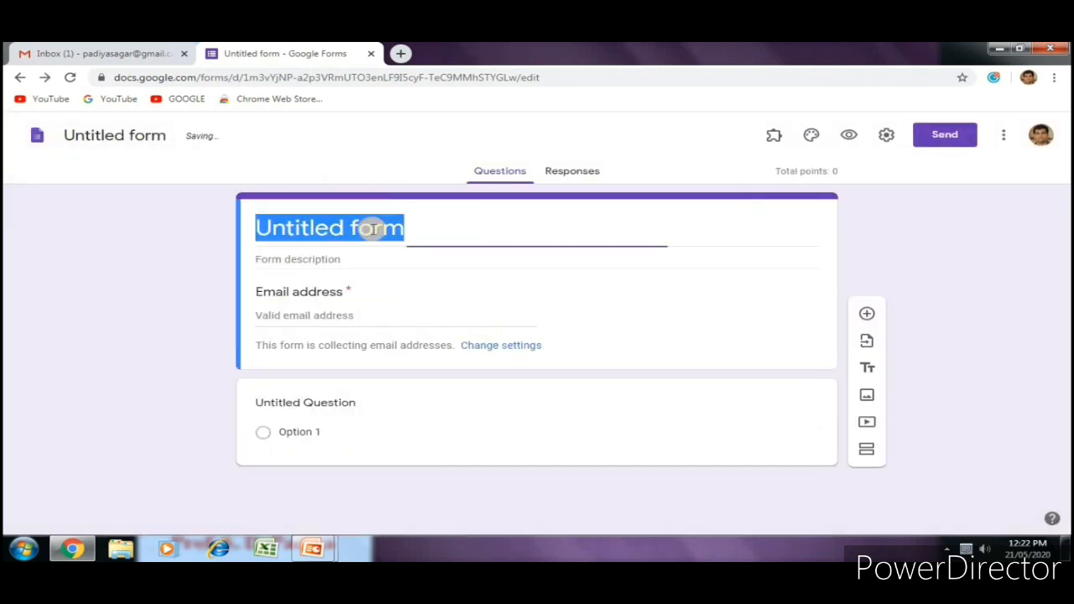
type("Demo ")
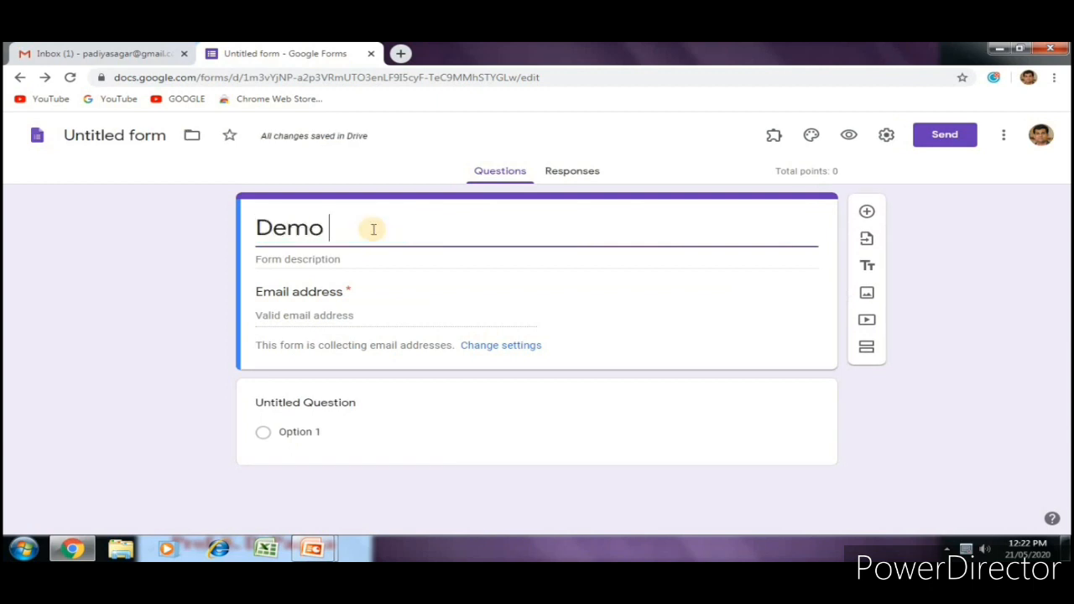
type("Form wi")
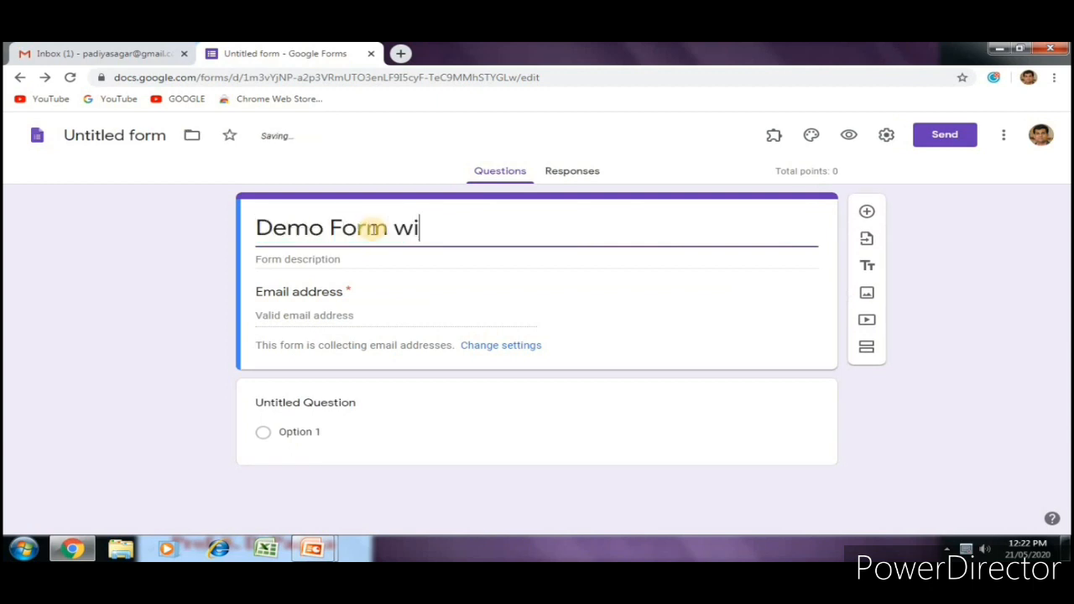
type("th Timer")
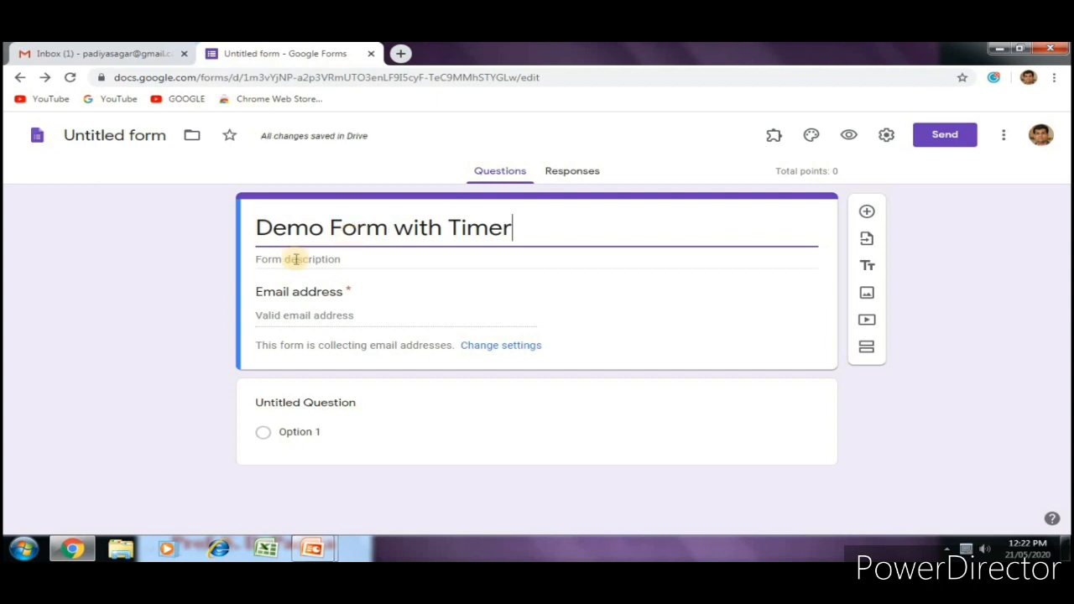
left_click(283, 265)
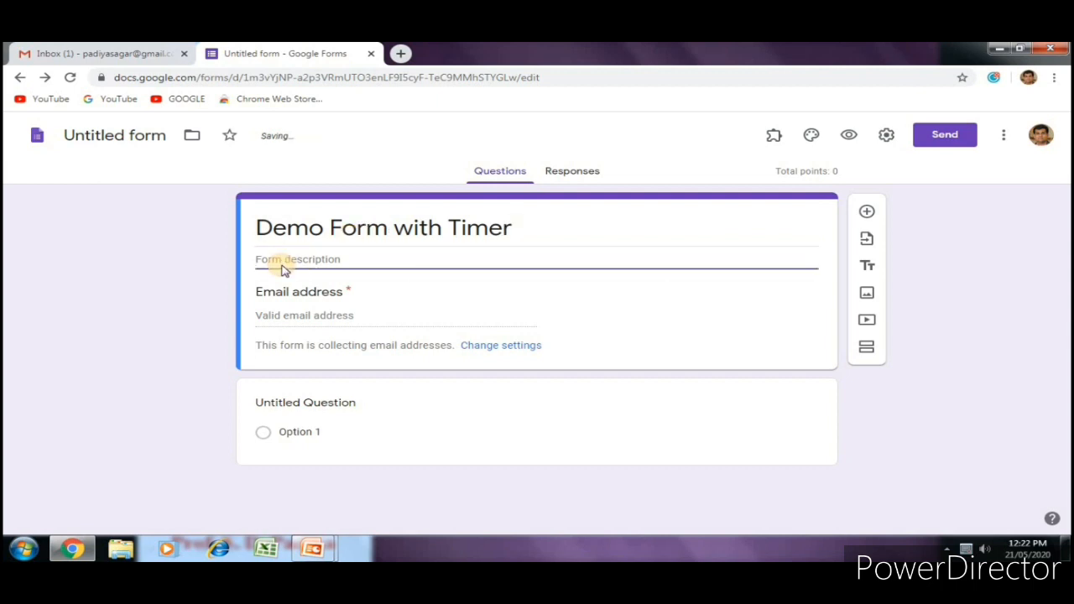
type("For any query contact - P")
type("rof. S. D")
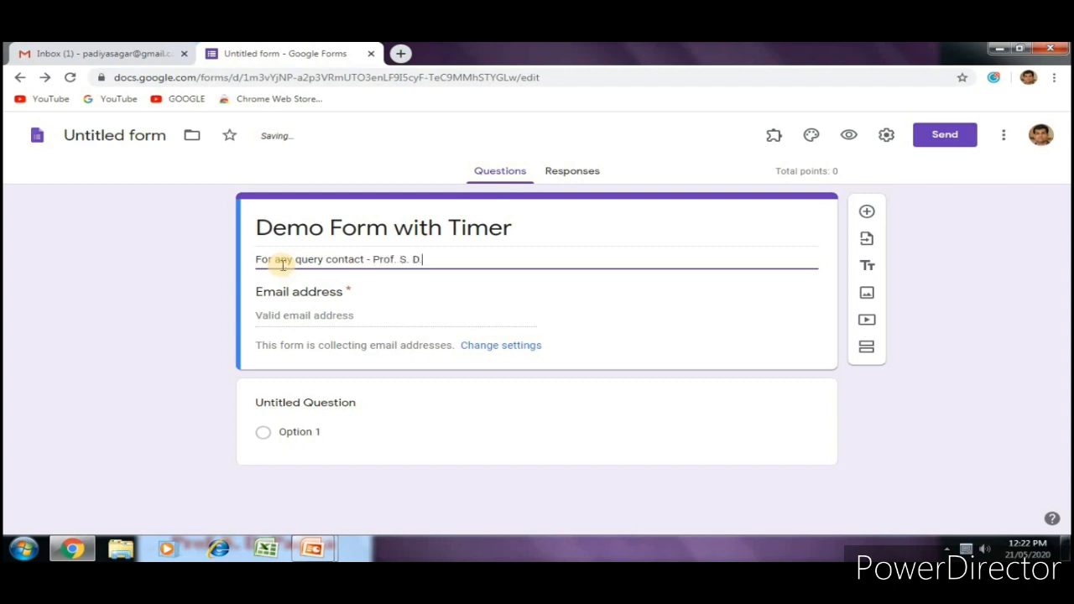
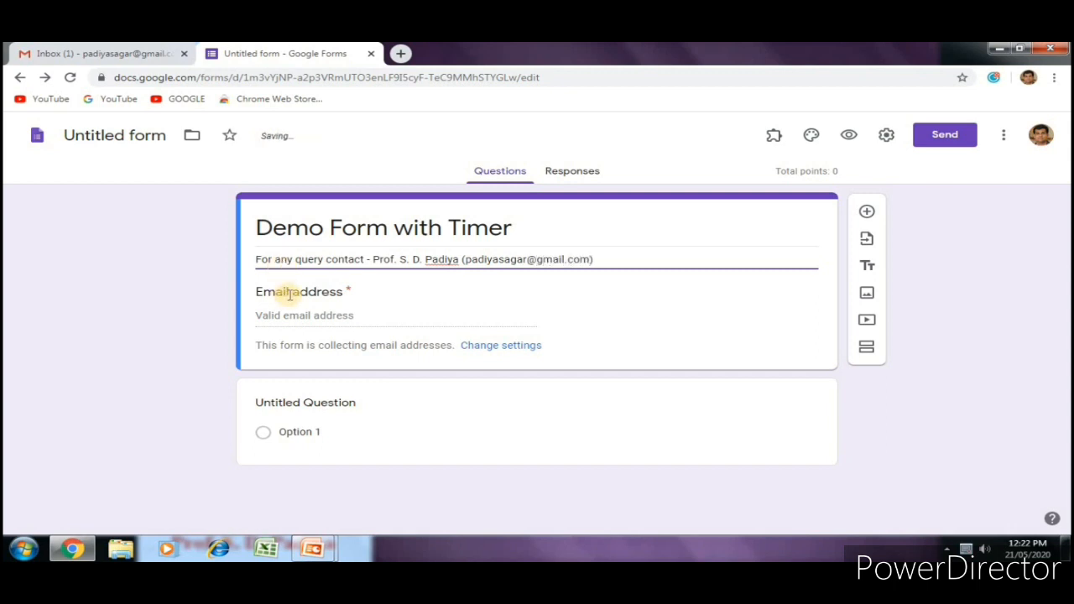
left_click(302, 402)
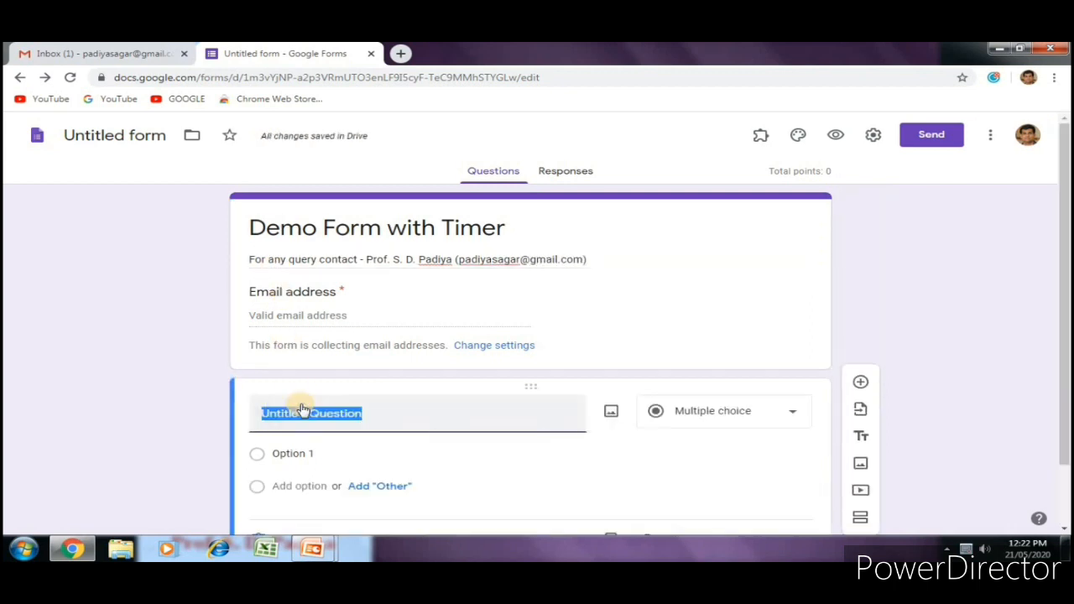
Title the first question 'Name of Participant' and make it a short-answer question.
type("Name")
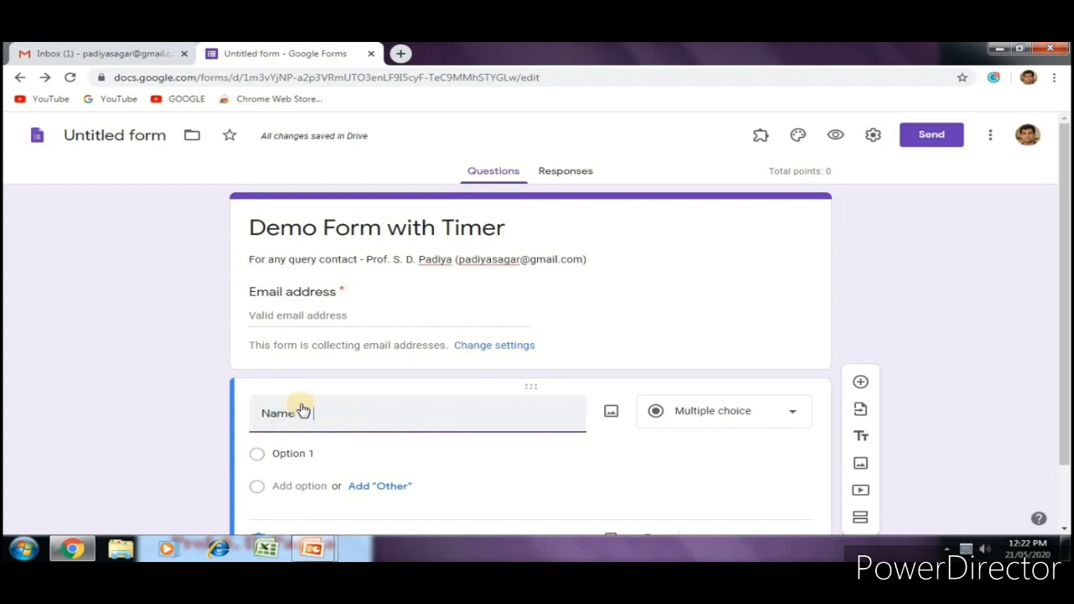
type(" AP")
type(" Partici")
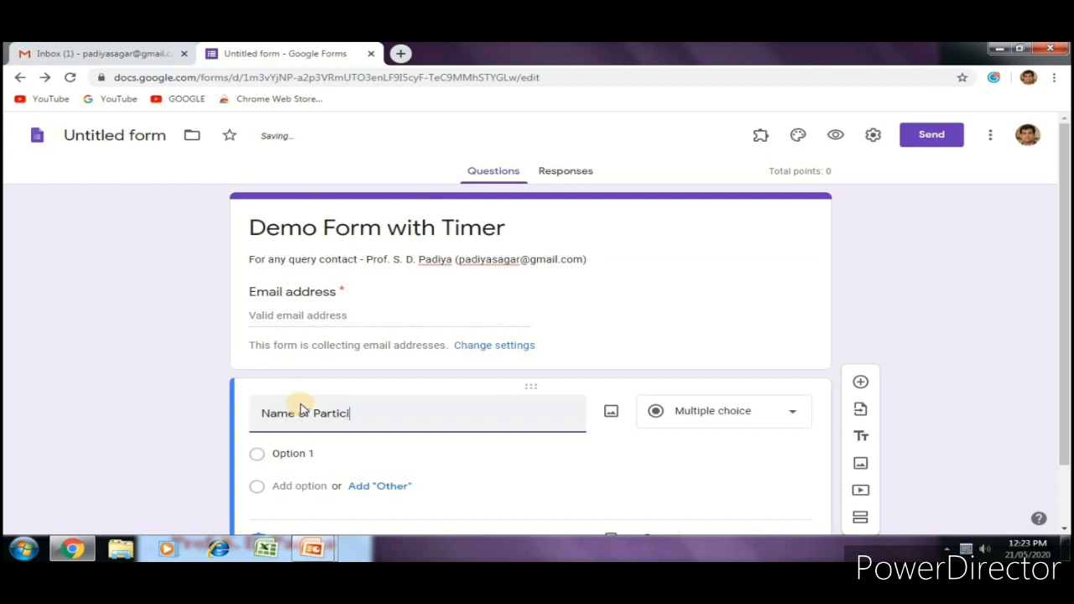
type("pant")
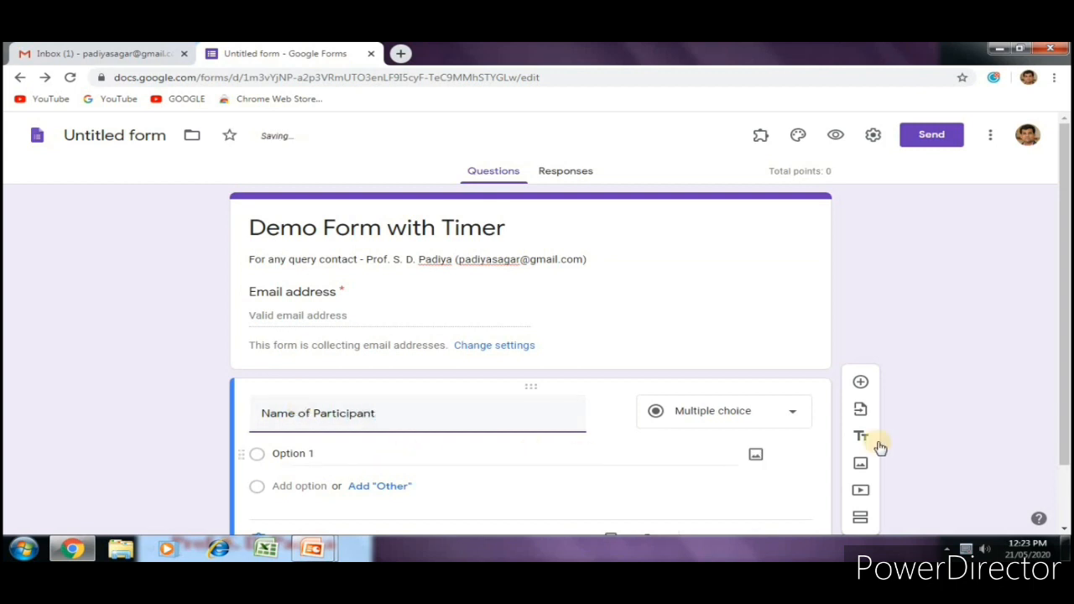
scroll(920, 388, "down", 1)
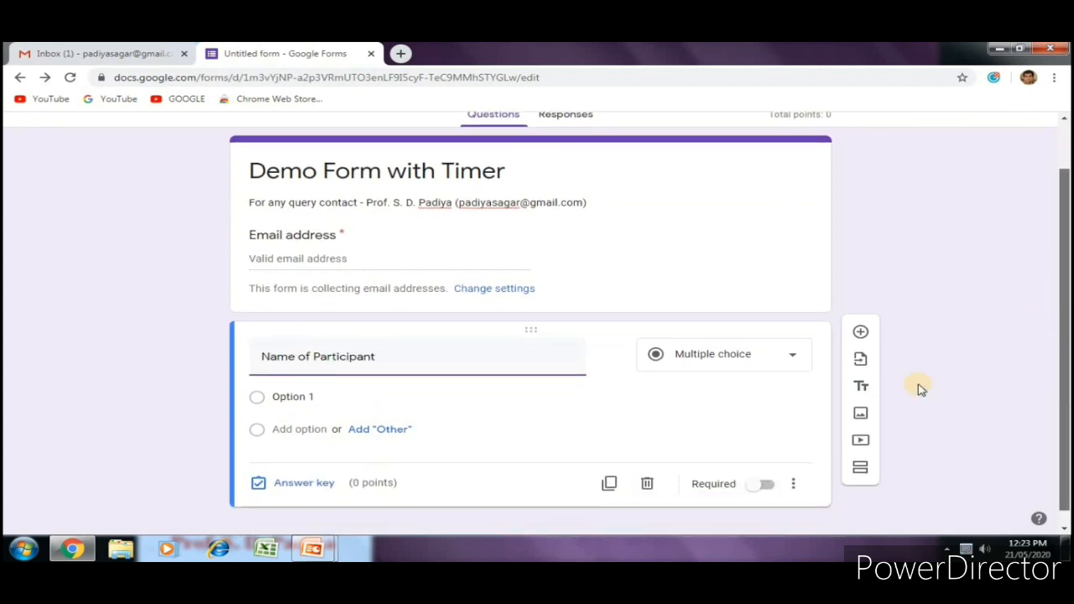
left_click(753, 362)
left_click(734, 159)
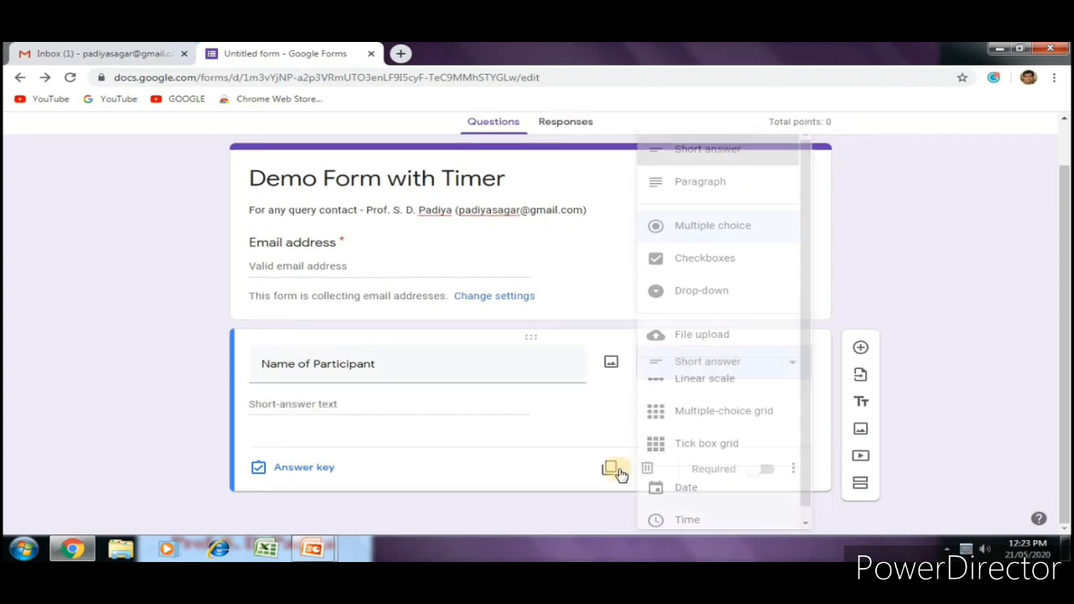
Duplicate the question and retitle the copy 'Contact Number'.
left_click(609, 468)
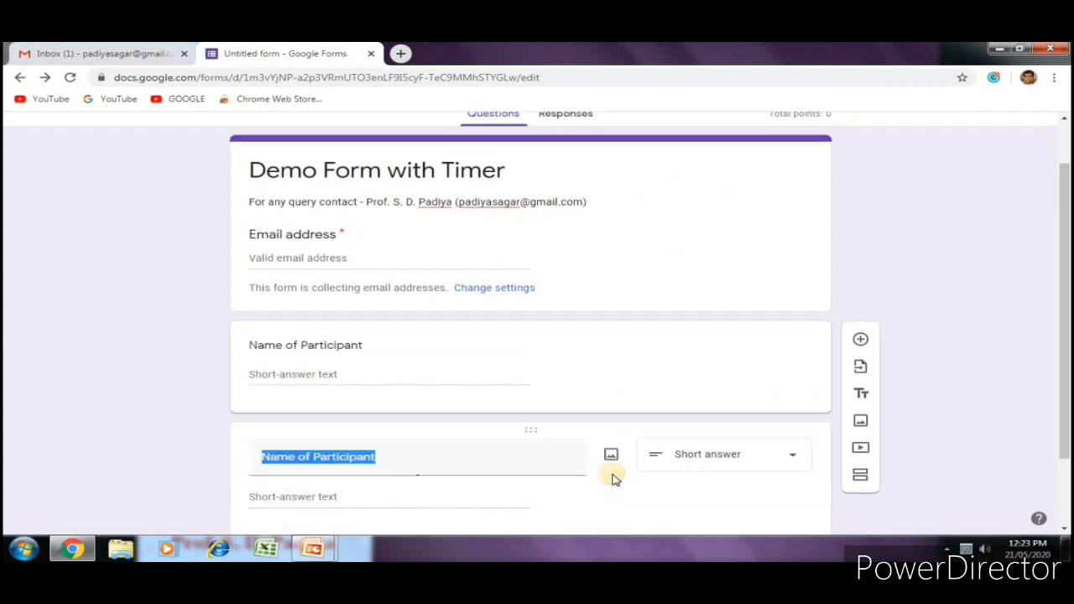
type("Con")
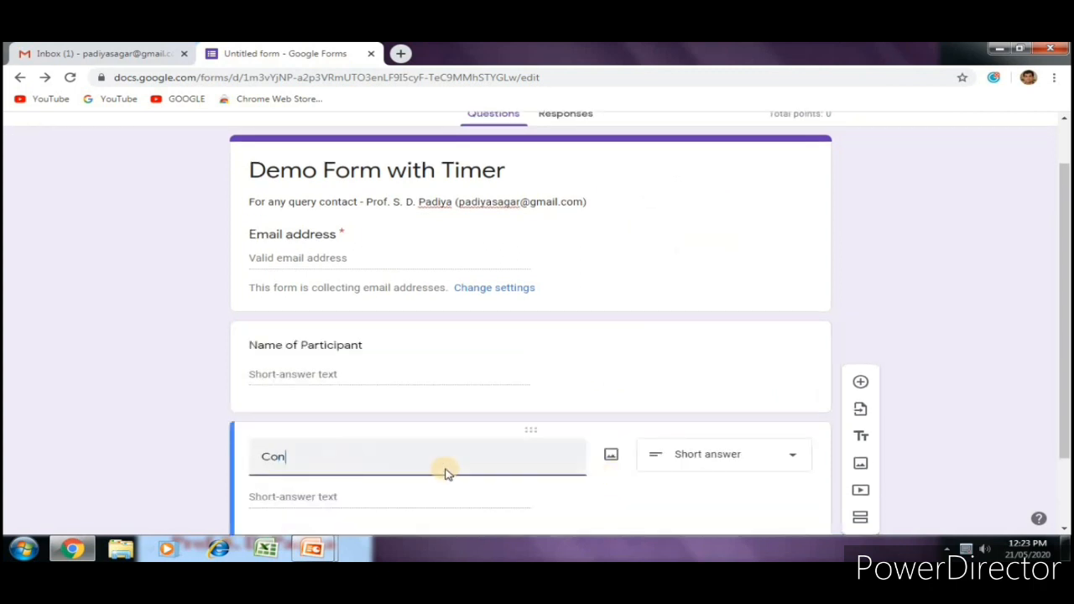
type("tact N")
key("BackSpace")
type("u")
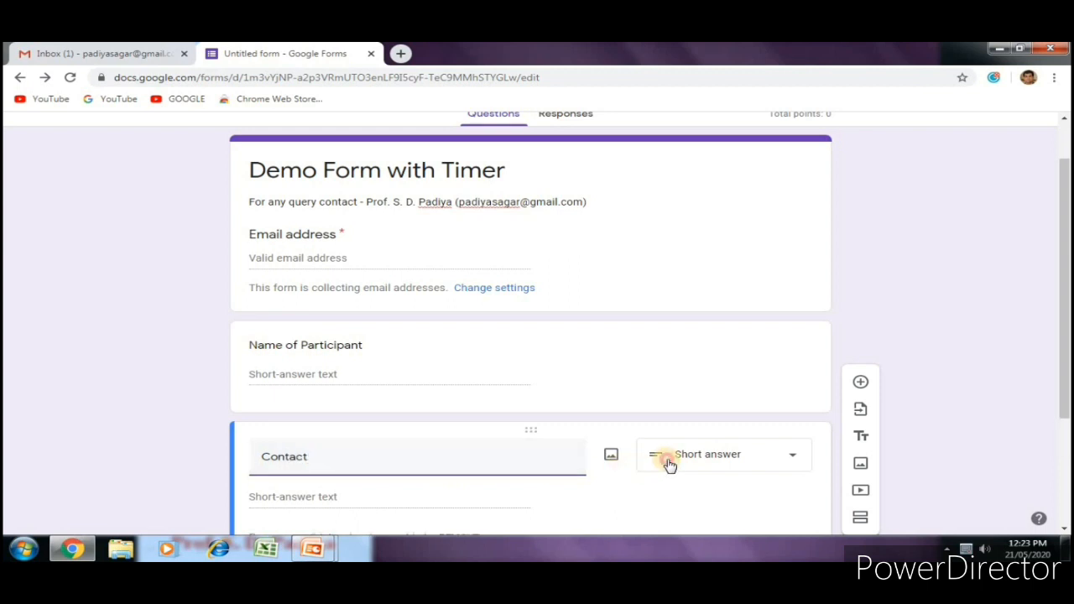
left_click(667, 463)
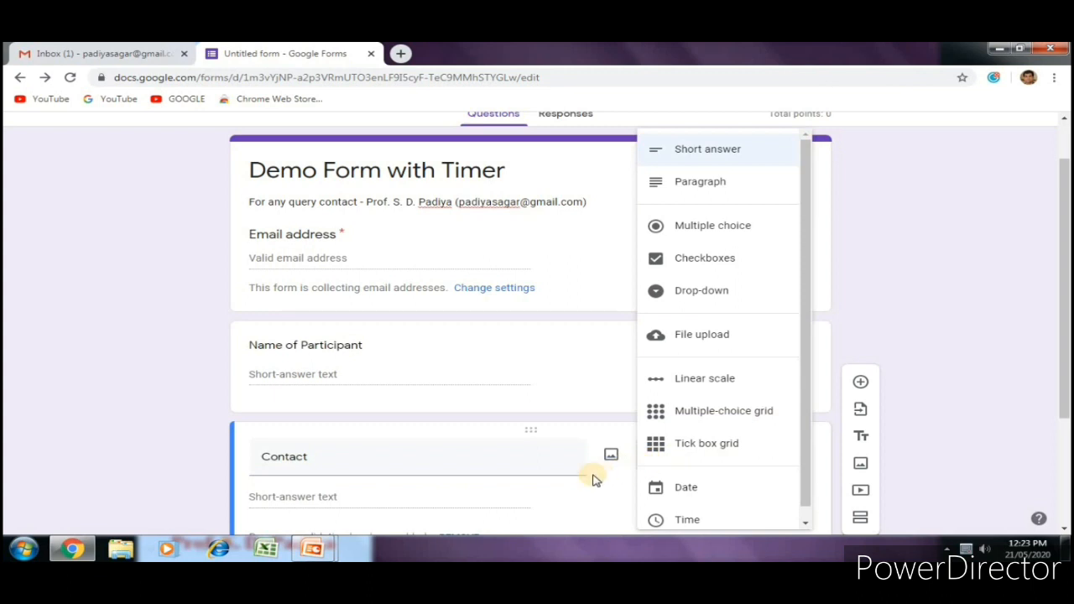
double_click(501, 459)
left_click(502, 462)
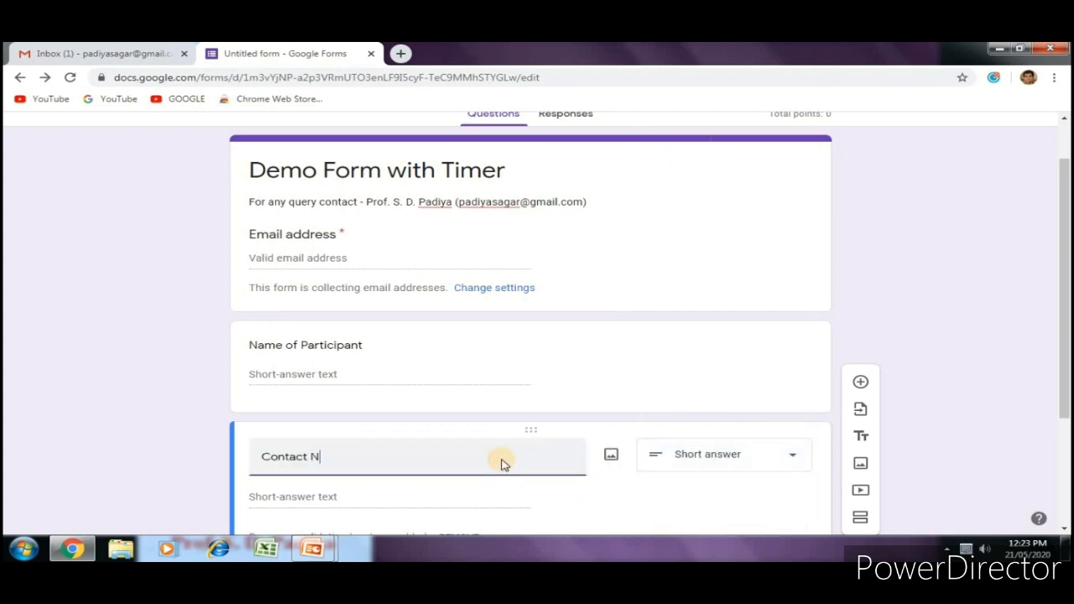
type("Number")
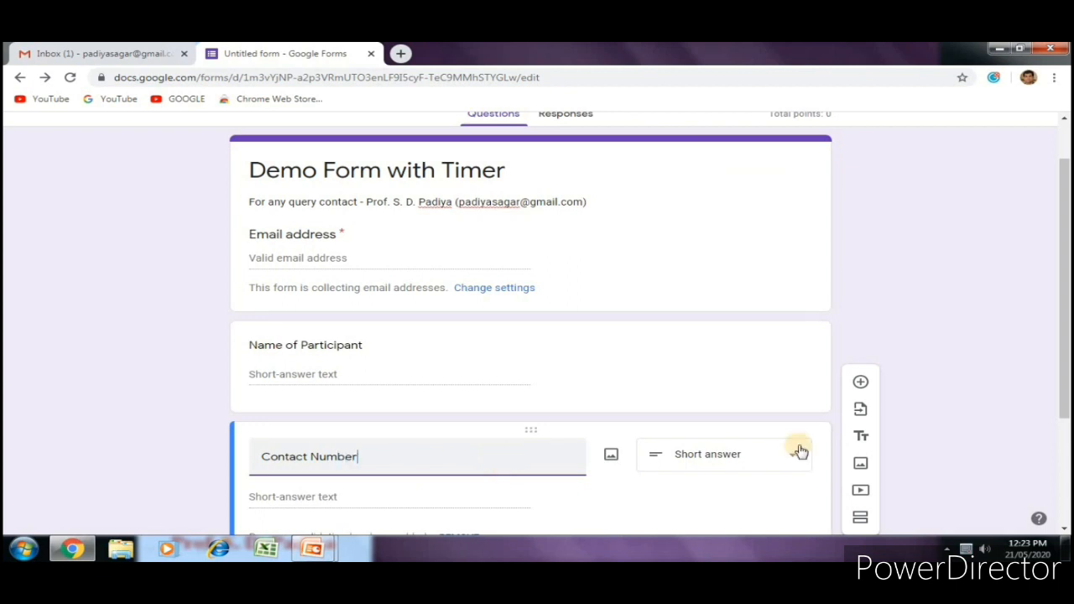
scroll(1063, 449, "down", 1)
scroll(1064, 448, "down", 1)
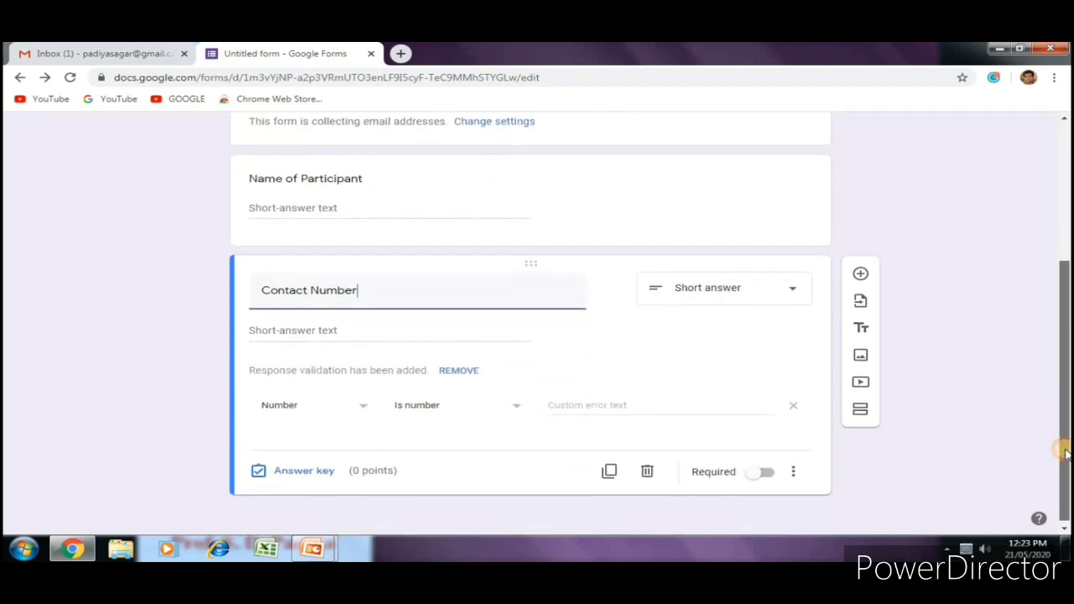
Duplicate the Contact Number question and retitle the copy 'Capital of India'.
left_click(609, 471)
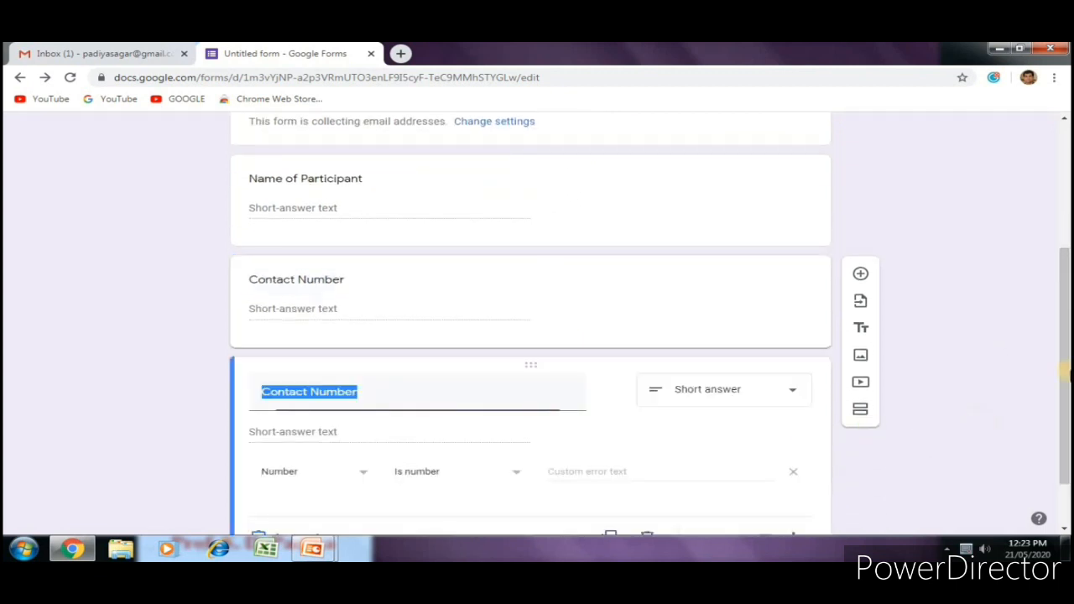
scroll(1063, 413, "down", 1)
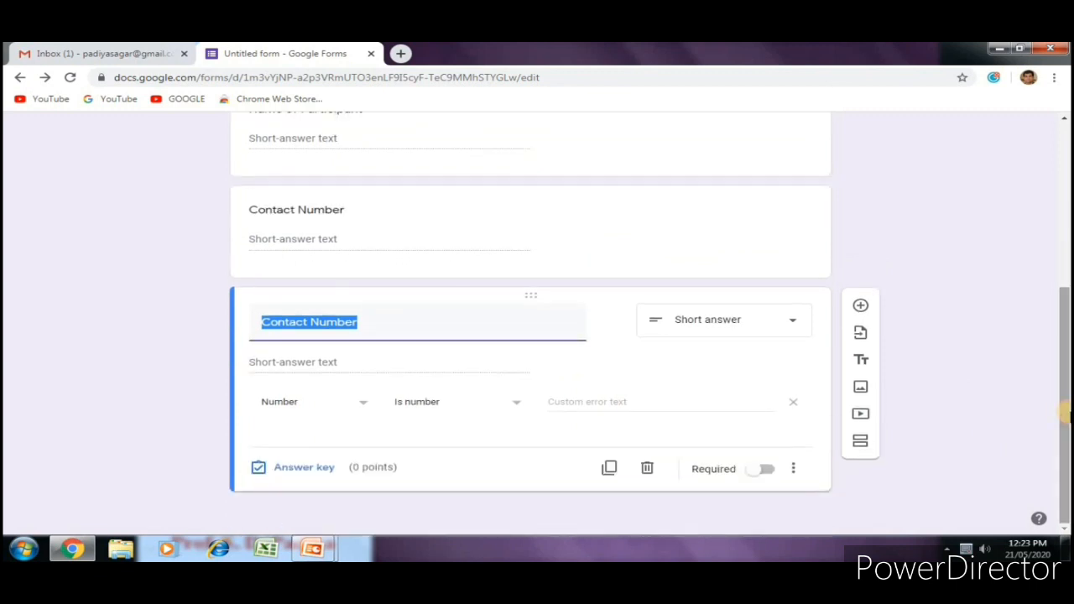
type("N")
key("BackSpace")
type("Ca")
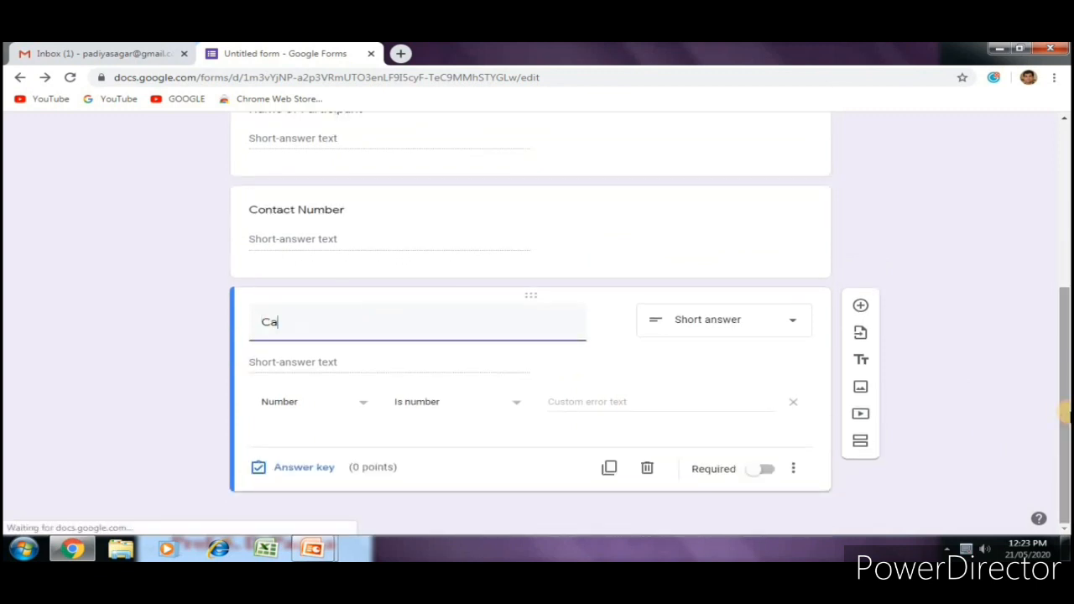
type("pital")
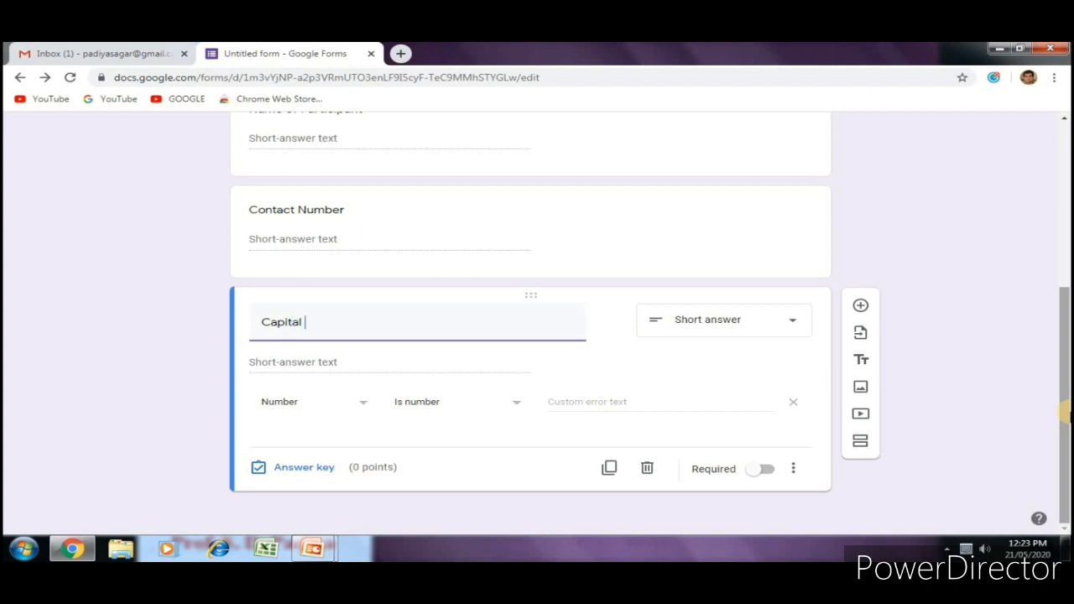
type(" of India")
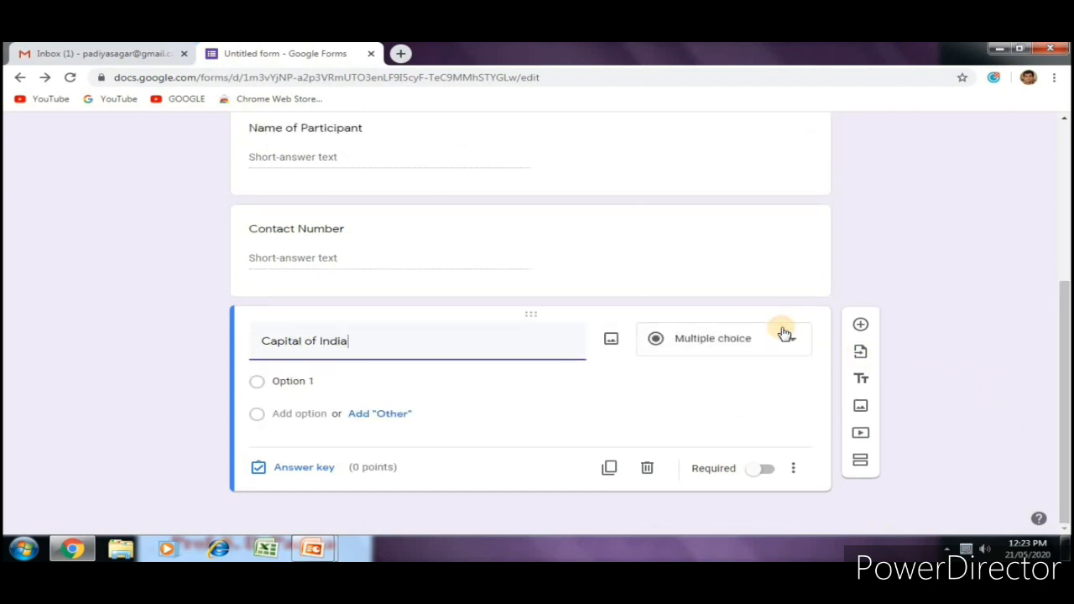
Enter the answer options Mumbai, Delhi, Nagpur and Kolkata.
left_click(784, 334)
left_click(445, 386)
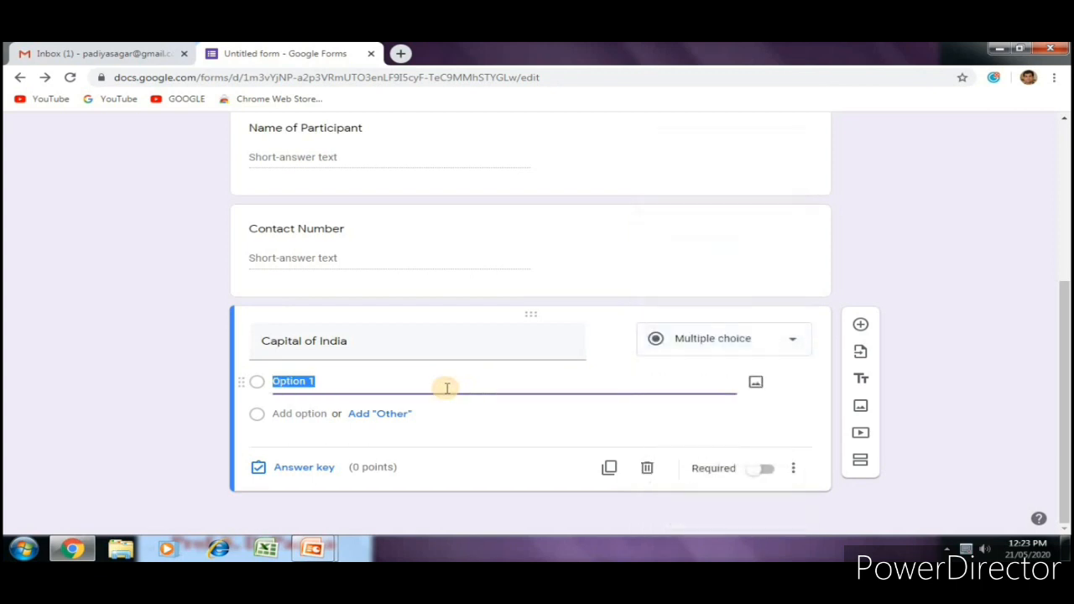
type("Mumbai")
key("Tab")
key("Tab")
key("Tab")
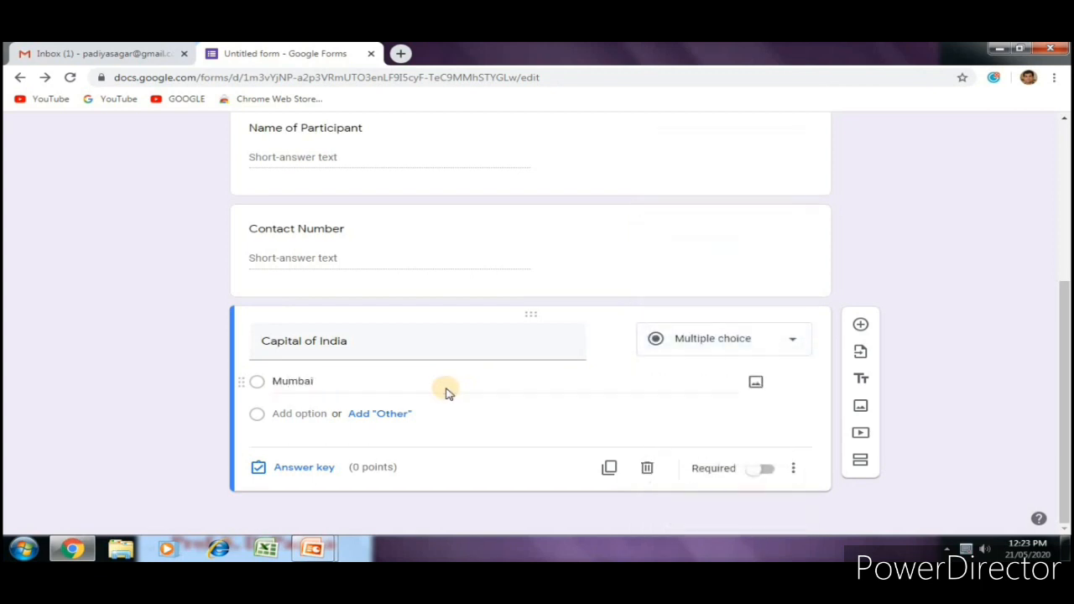
left_click(312, 414)
type("Delhi")
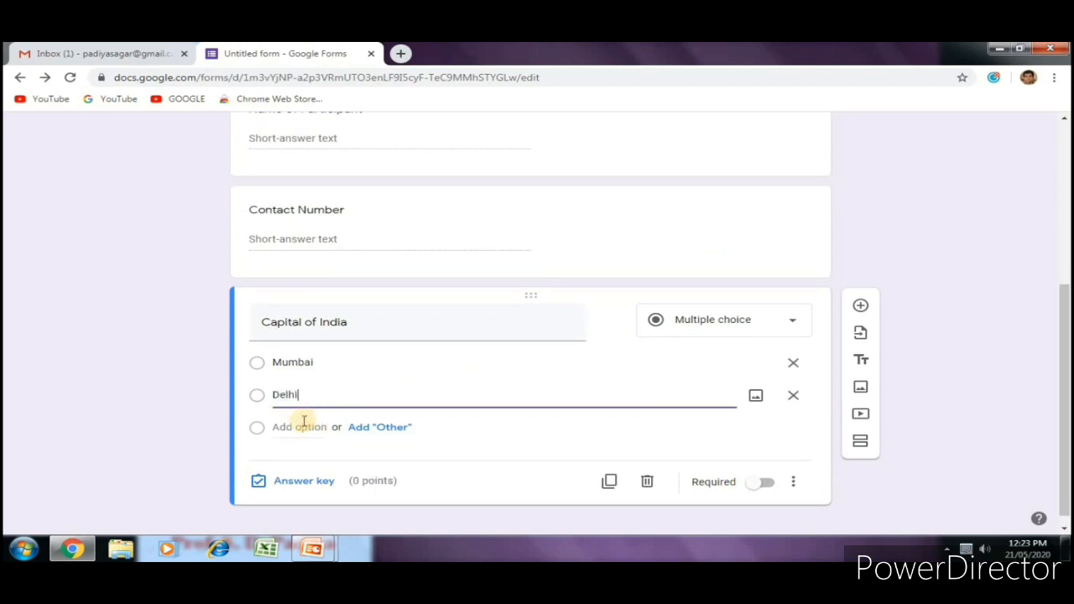
left_click(298, 427)
type("Nag")
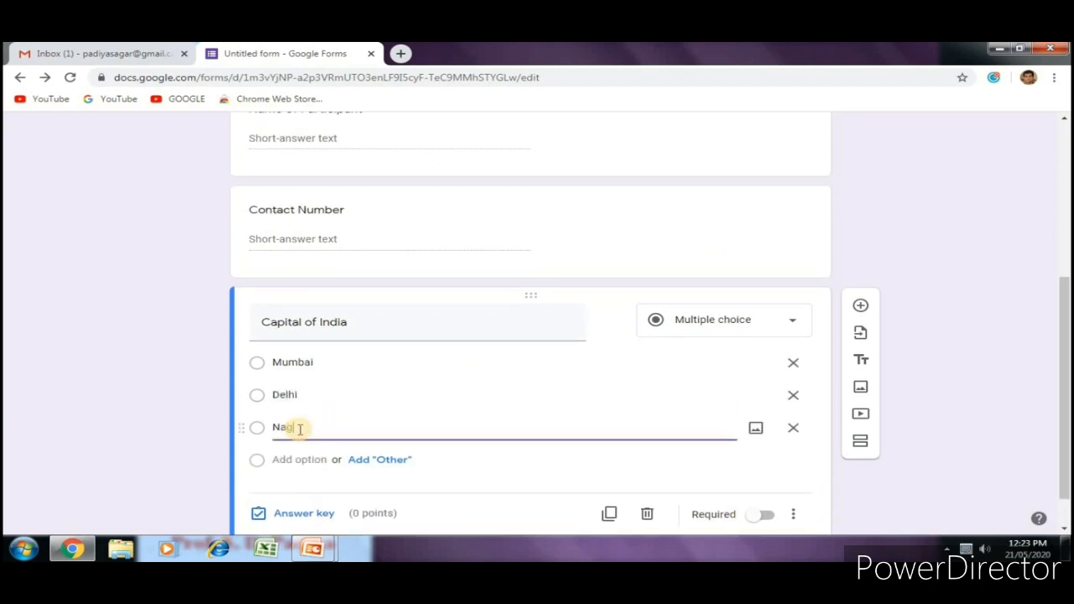
type("pur")
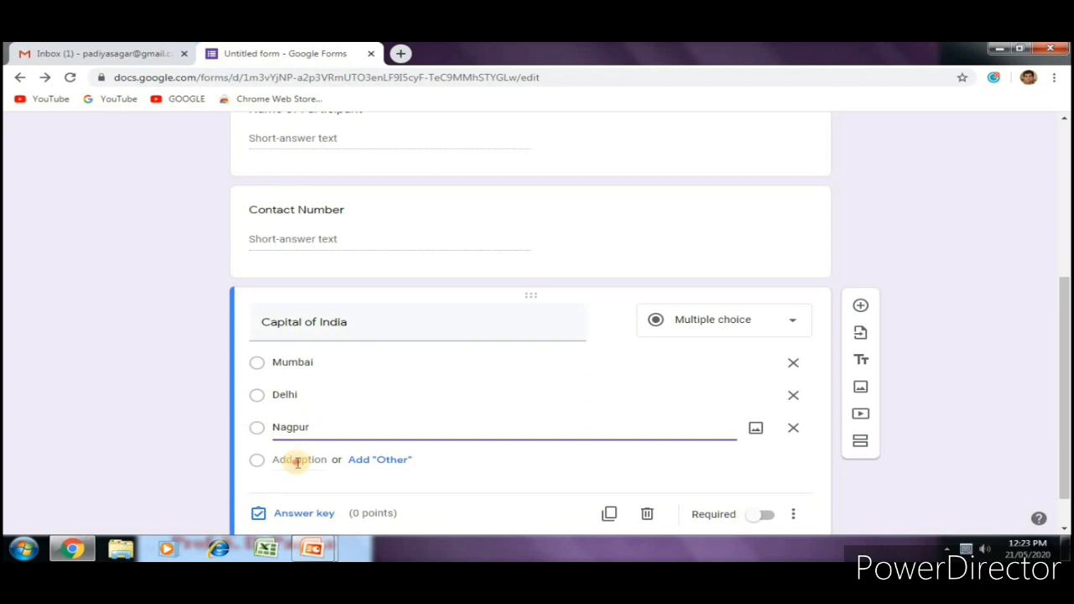
left_click(299, 459)
type("Ko")
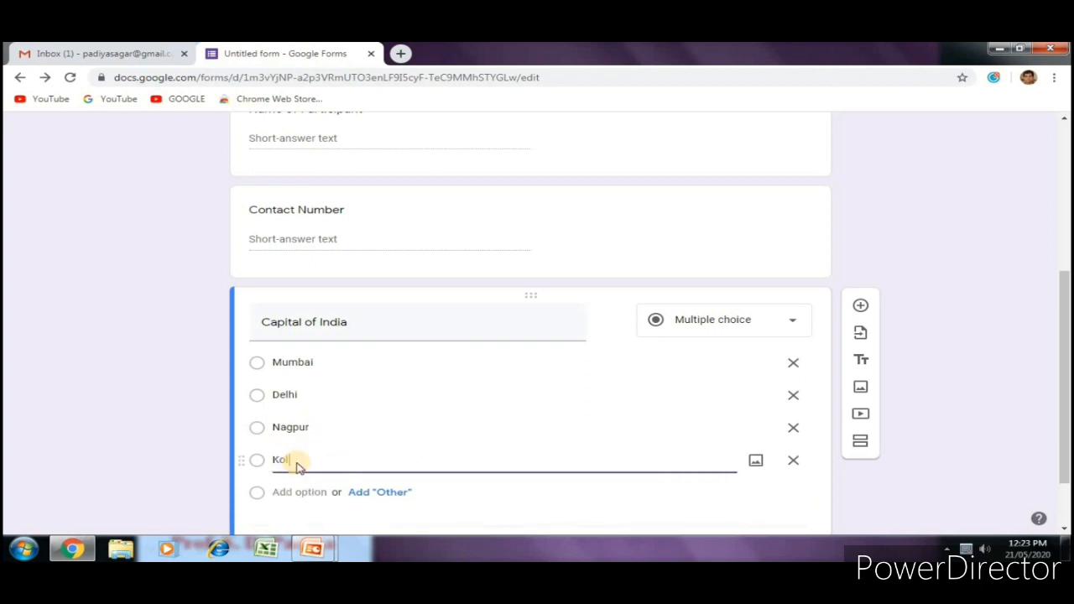
type("lkata")
left_click_drag(1065, 389, 1064, 438)
Set the answer key with Delhi correct, worth 10 points.
left_click(315, 477)
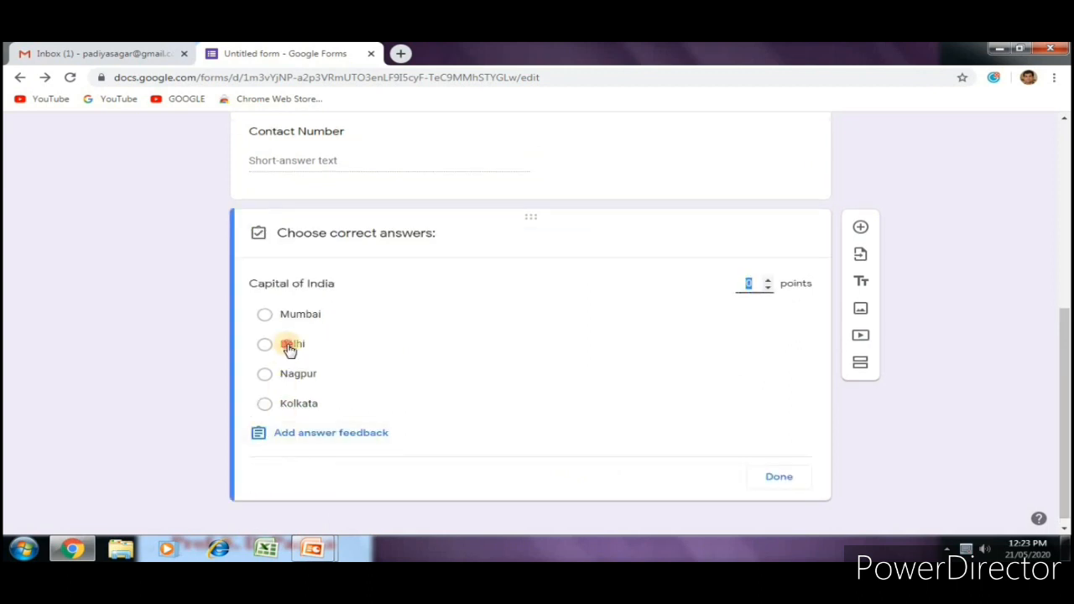
left_click(288, 346)
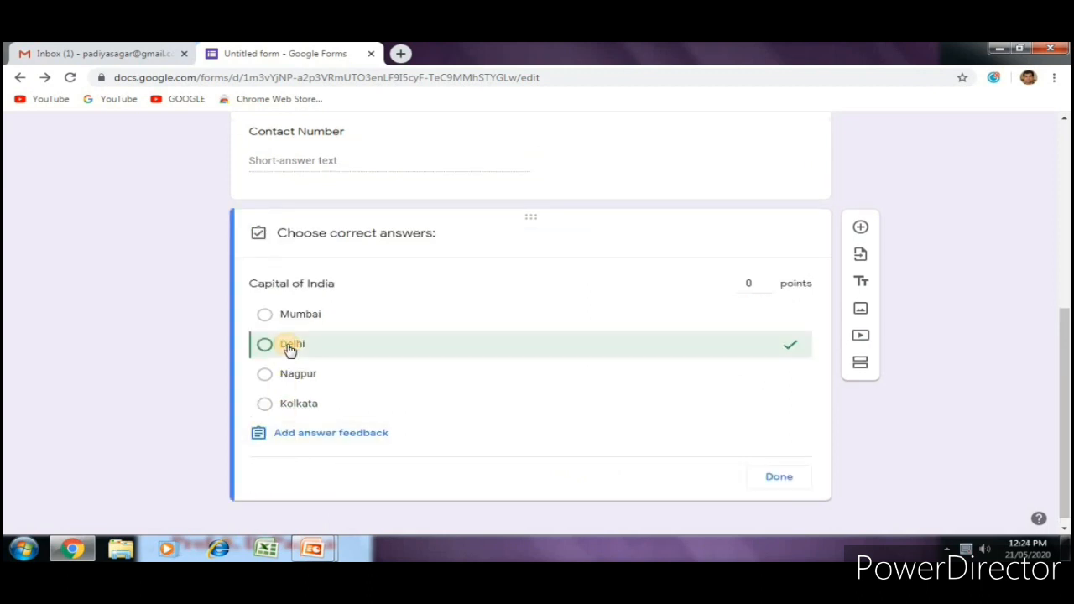
left_click(748, 281)
type("10")
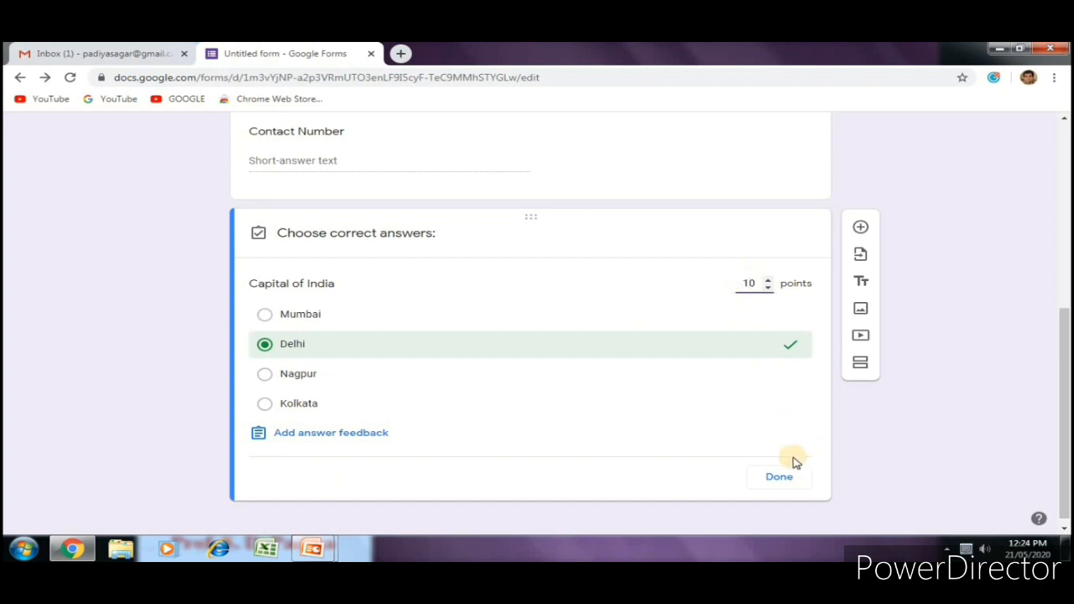
left_click(780, 477)
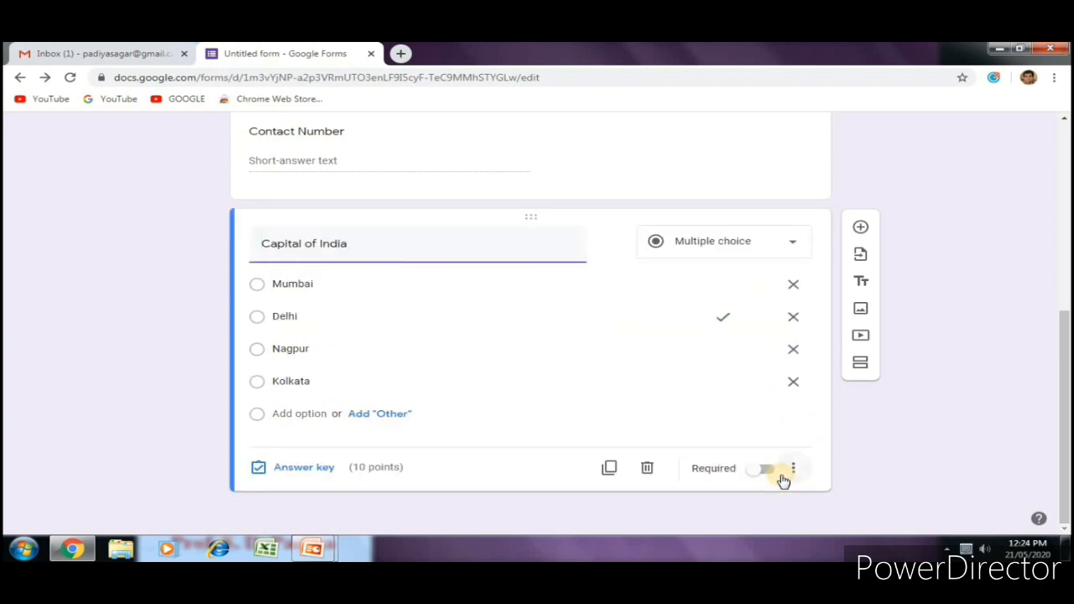
Duplicate the Capital of India question and retitle the copy 'Capital of Maharashtra State'.
left_click(610, 468)
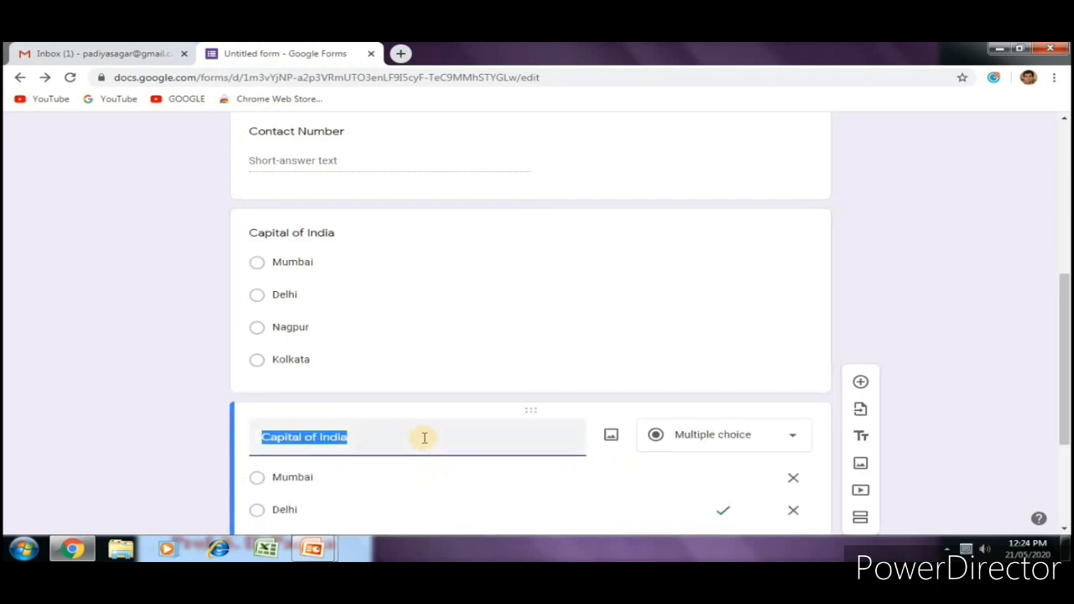
left_click(424, 437)
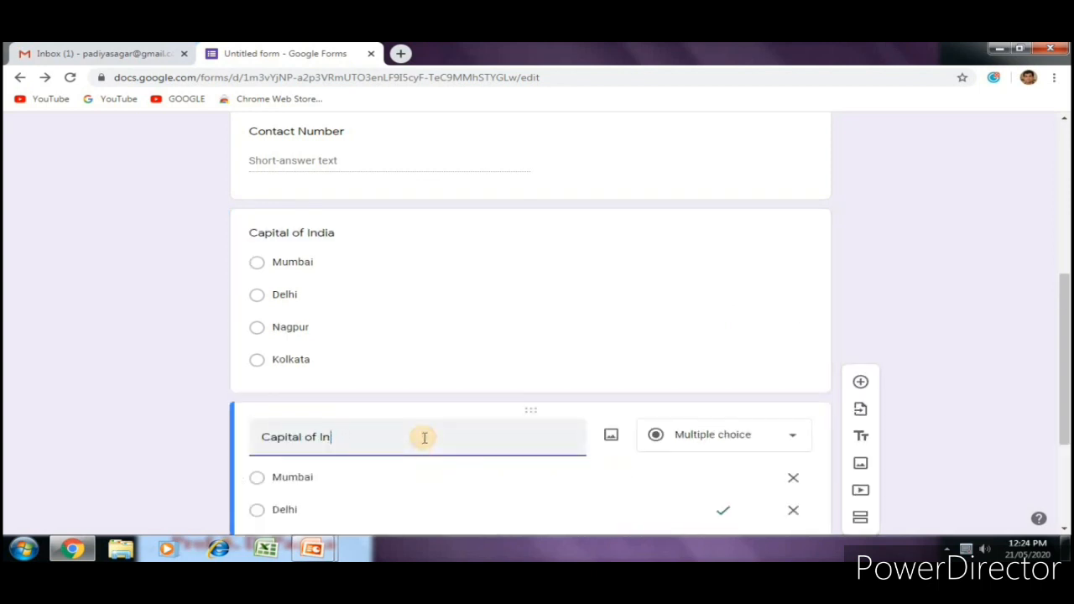
type("Maharashtra State")
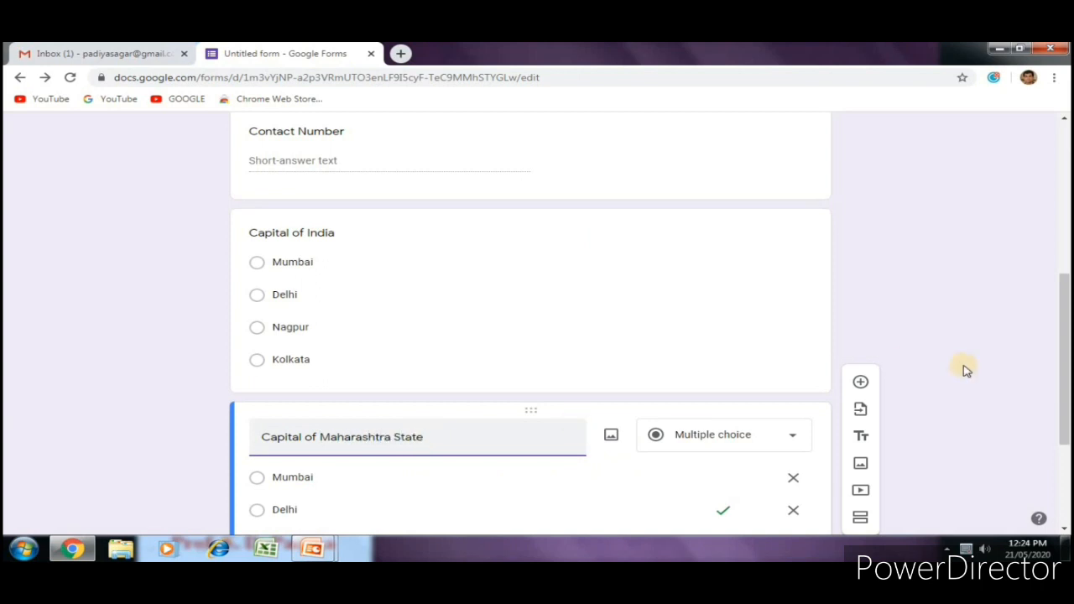
left_click_drag(1063, 344, 1063, 424)
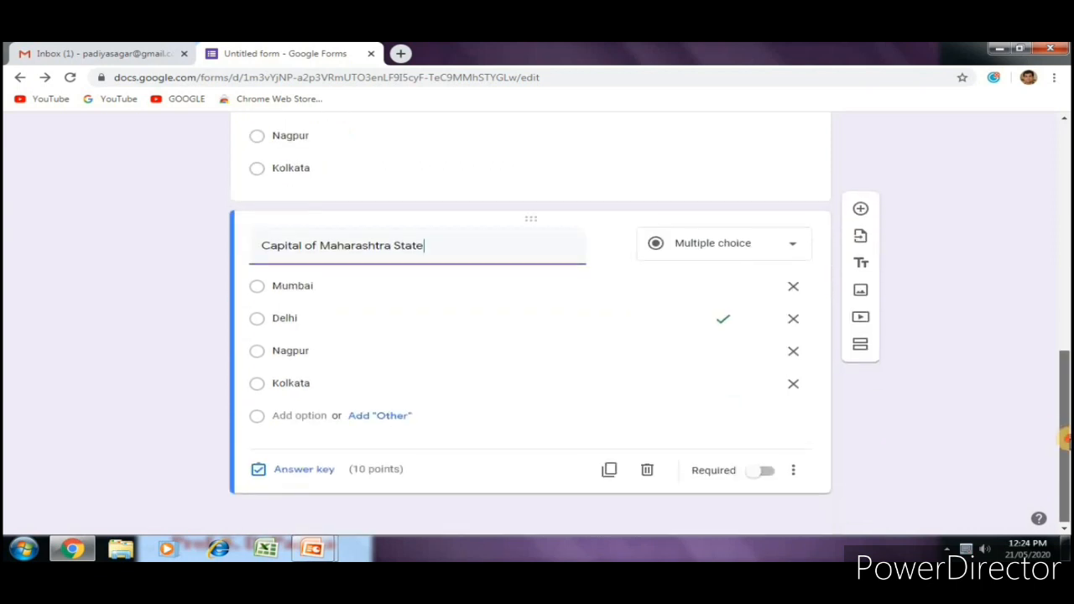
Change the copy's answer key so Mumbai, not Delhi, is the correct answer.
left_click(286, 479)
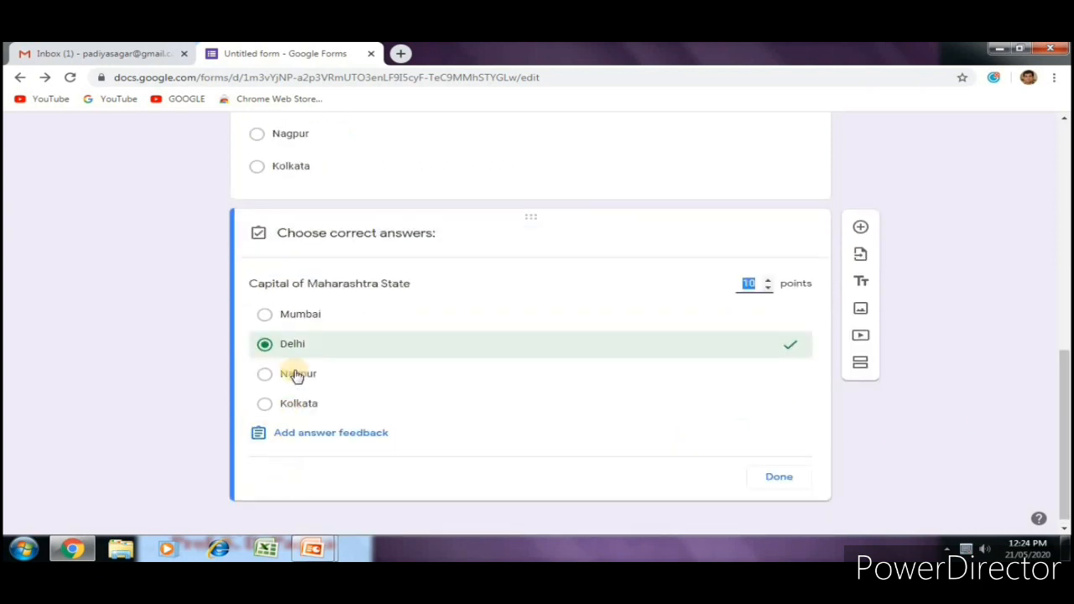
left_click(304, 312)
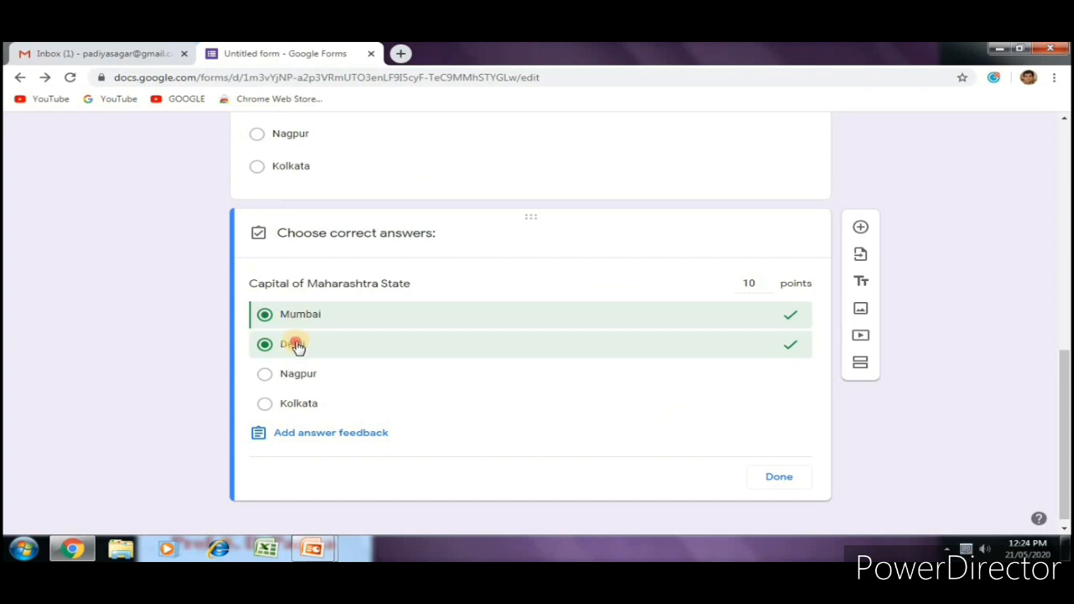
left_click(296, 343)
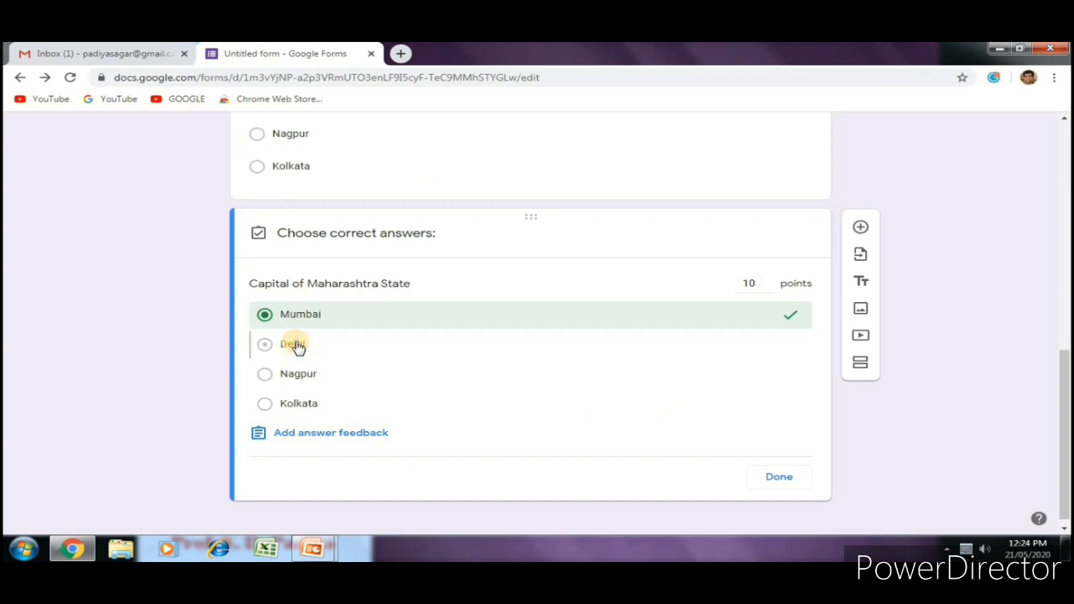
left_click(780, 478)
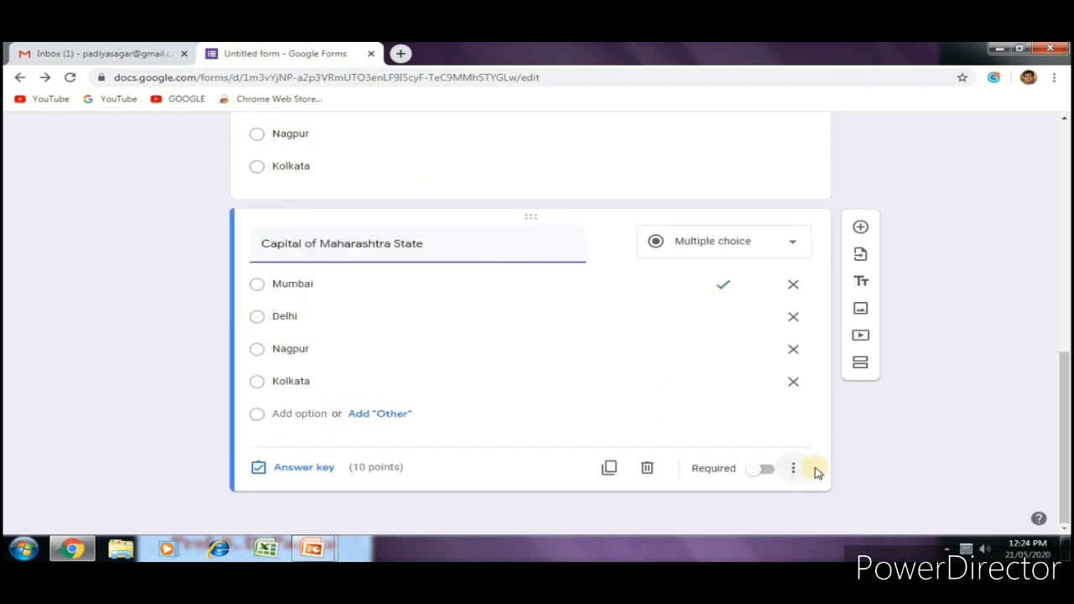
left_click_drag(1064, 453, 1064, 197)
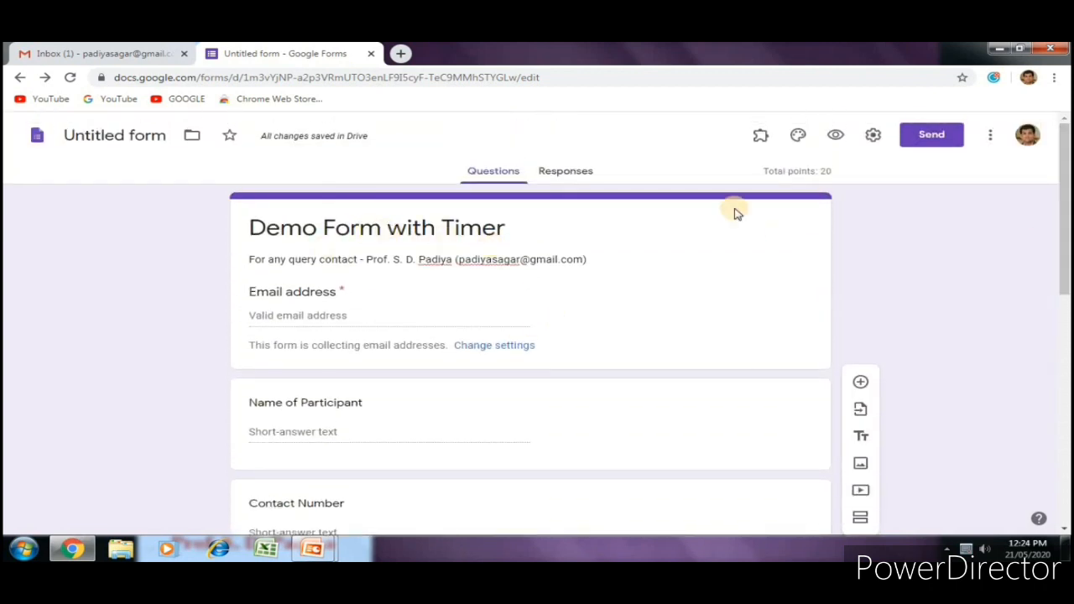
Open the add-ons Marketplace from the More menu and search 'timi' to find Timify.me.
left_click(990, 138)
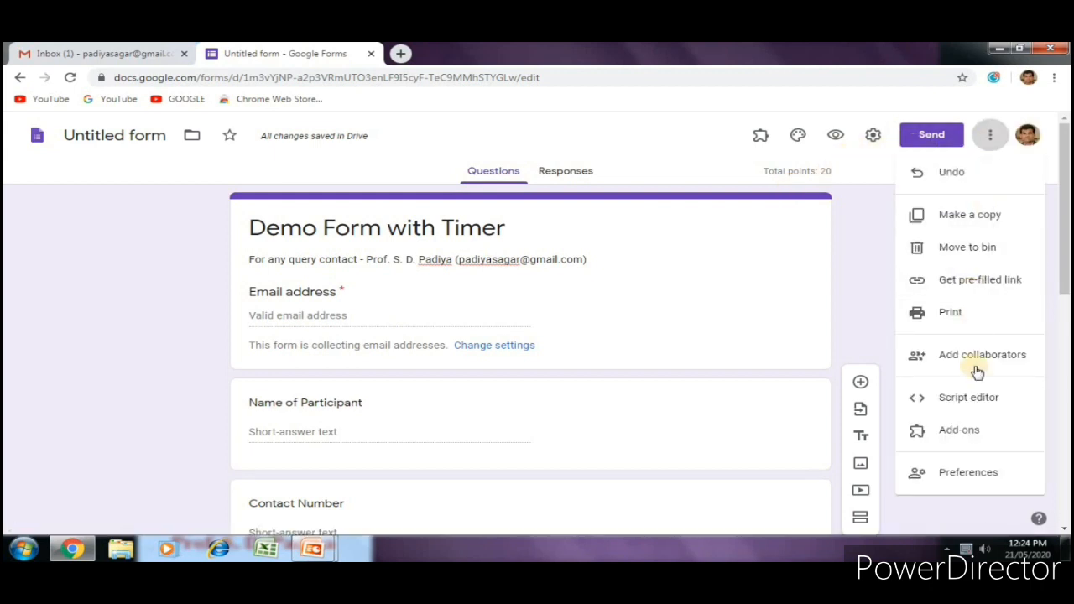
left_click(956, 430)
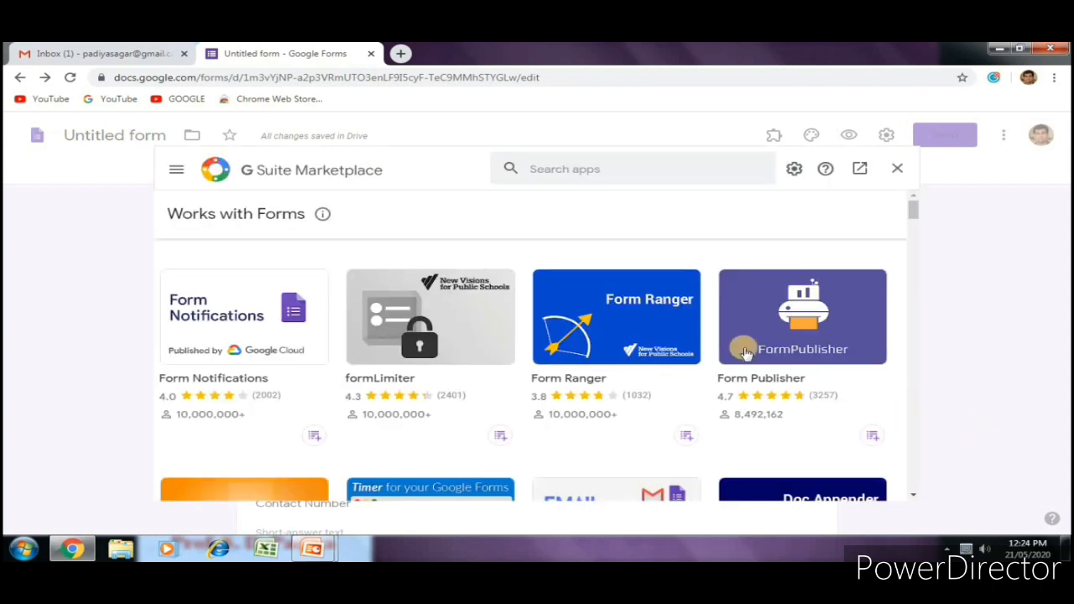
left_click(652, 171)
type("timi")
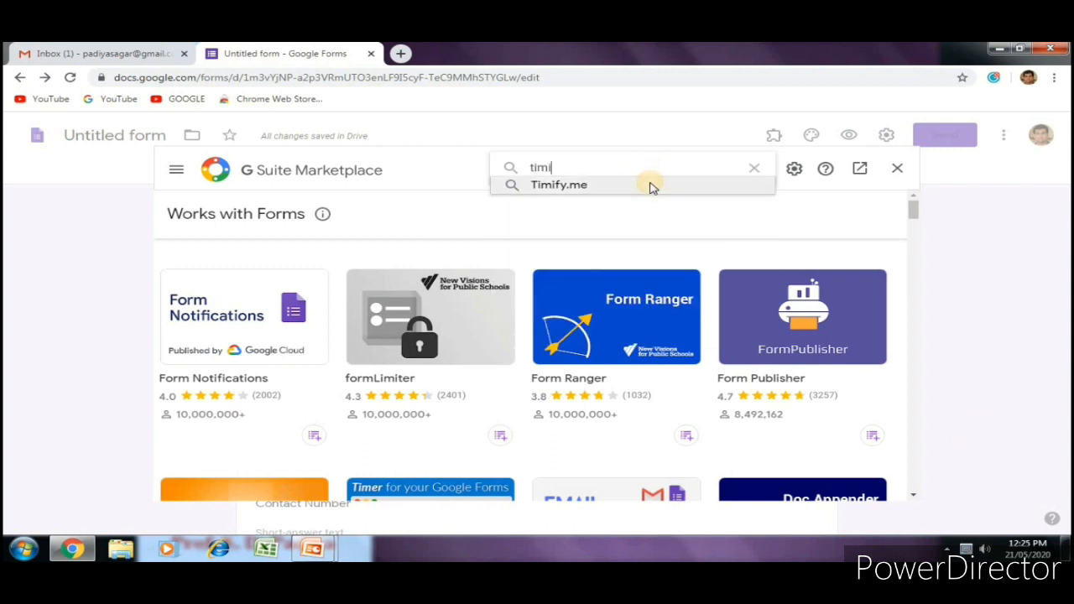
left_click(652, 186)
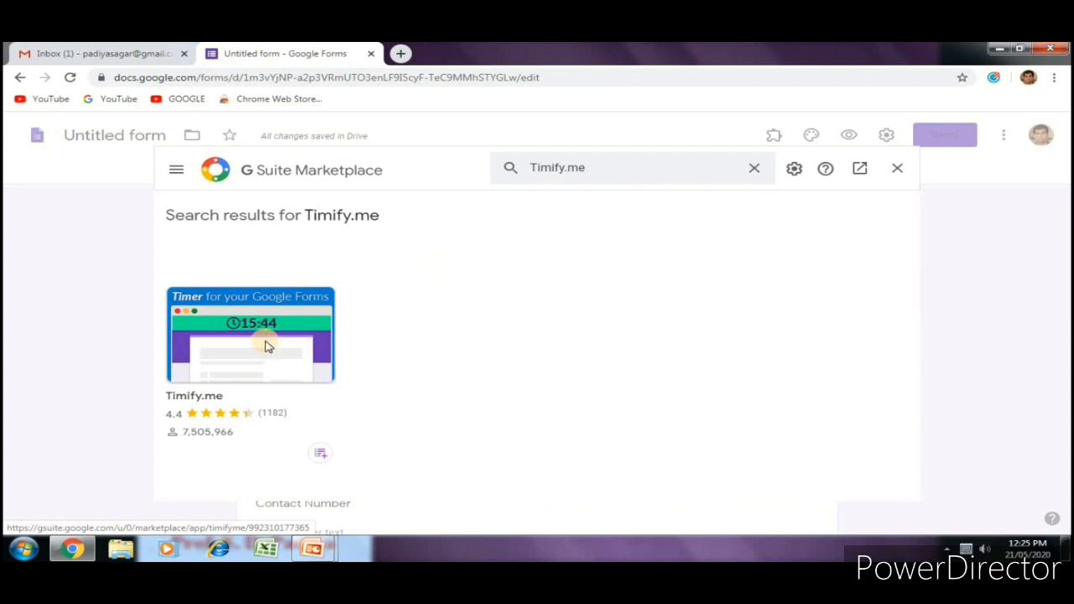
Start installing Timify.me from its Marketplace listing and confirm to continue to sign-in.
left_click(267, 346)
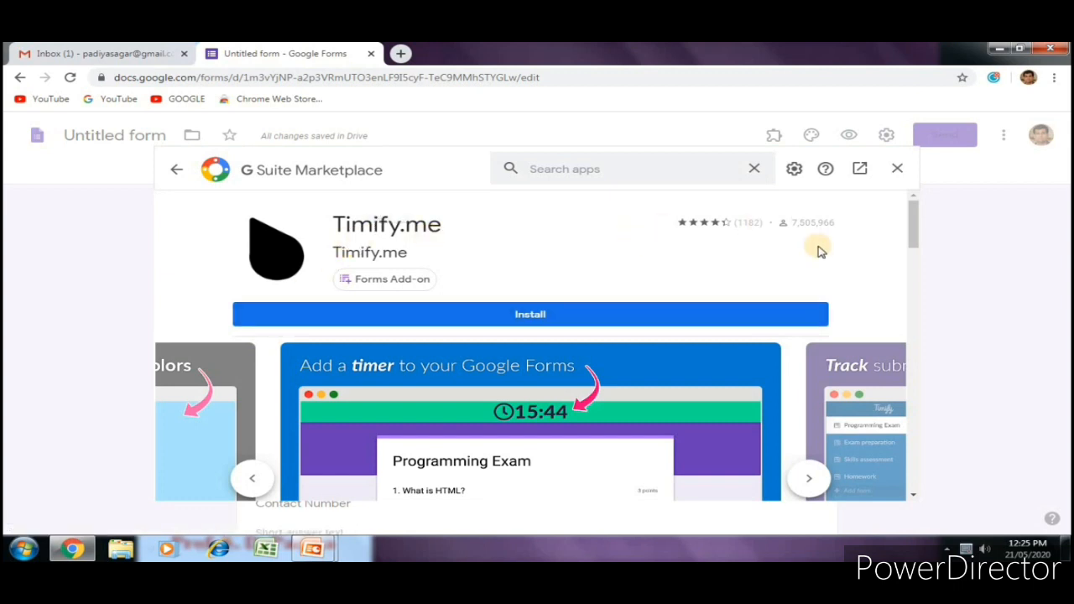
left_click_drag(914, 222, 612, 314)
left_click(610, 316)
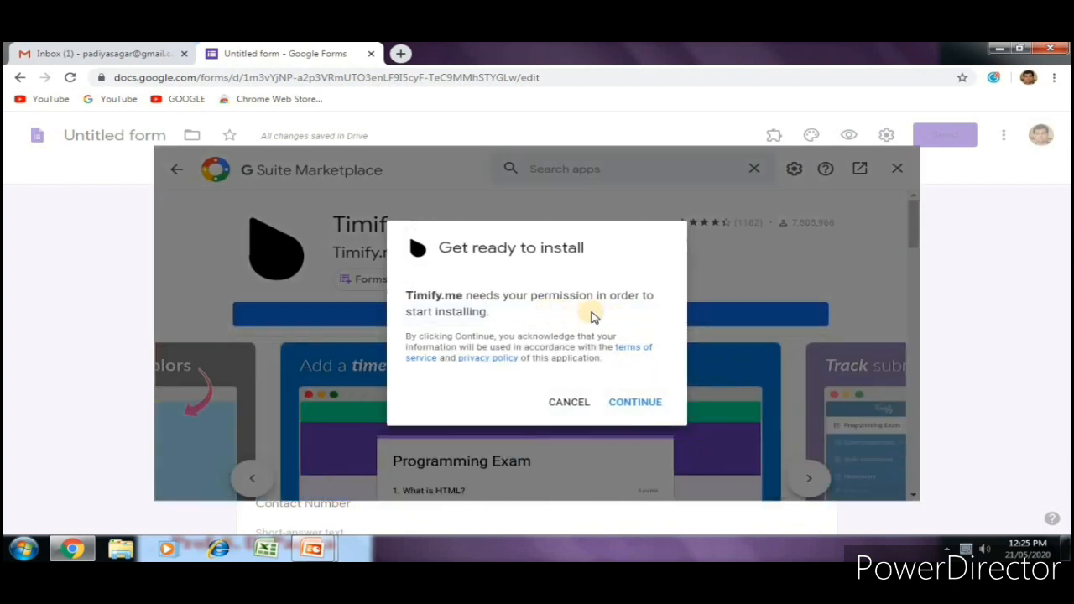
left_click(623, 406)
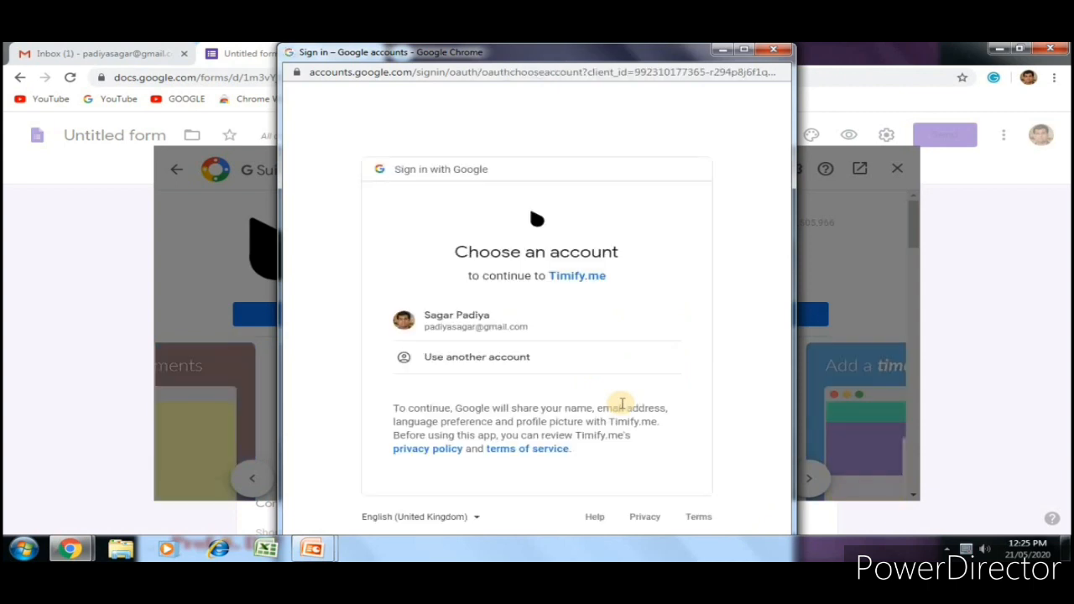
Choose the Google account, allow Timify.me's requested permissions, and dismiss the installation confirmation.
left_click(536, 329)
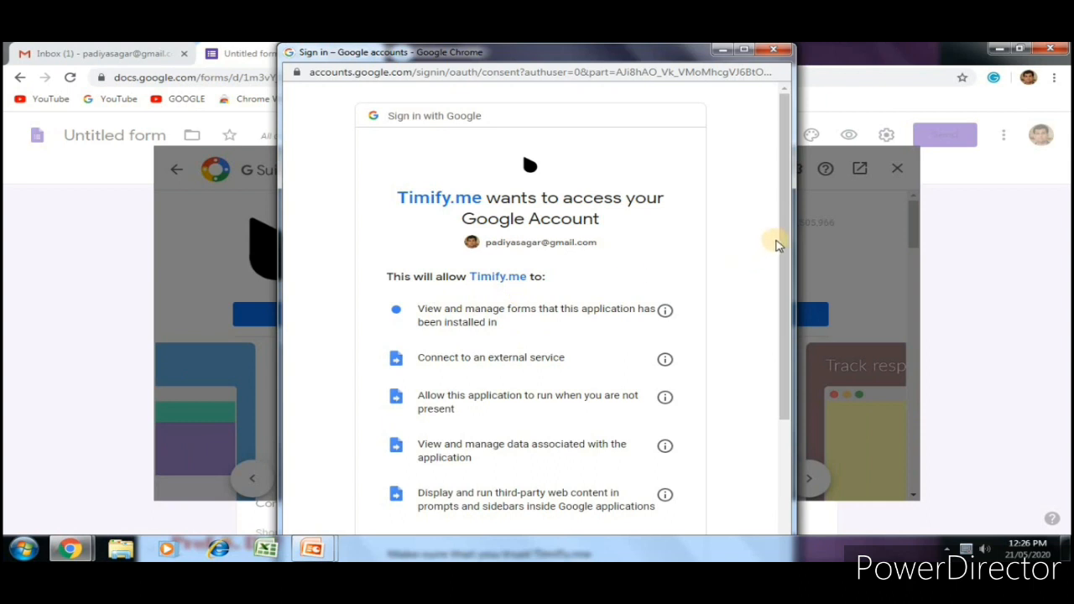
left_click_drag(786, 232, 777, 392)
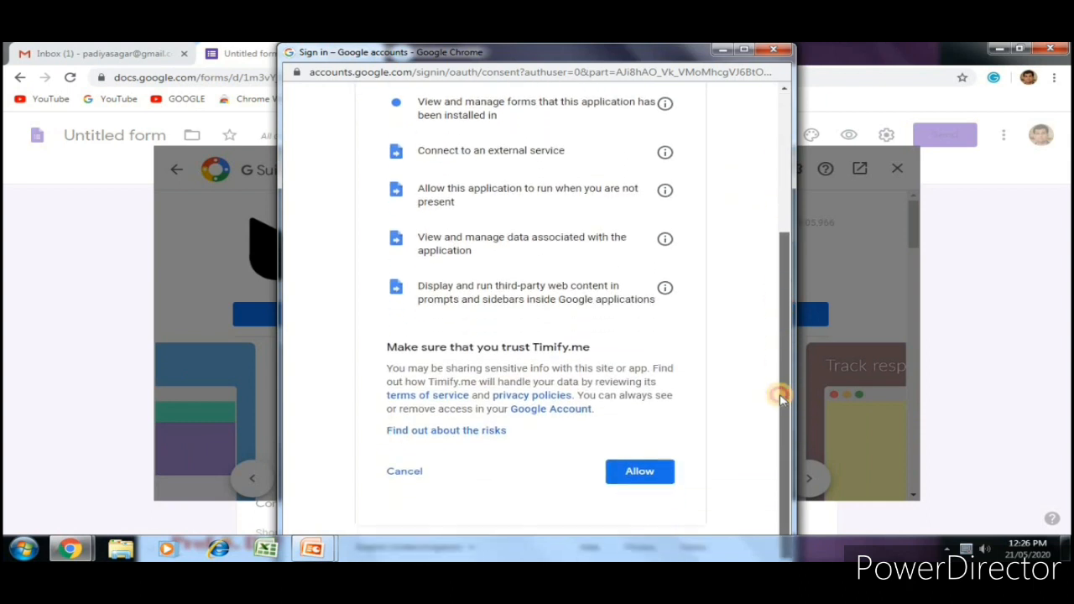
left_click(640, 471)
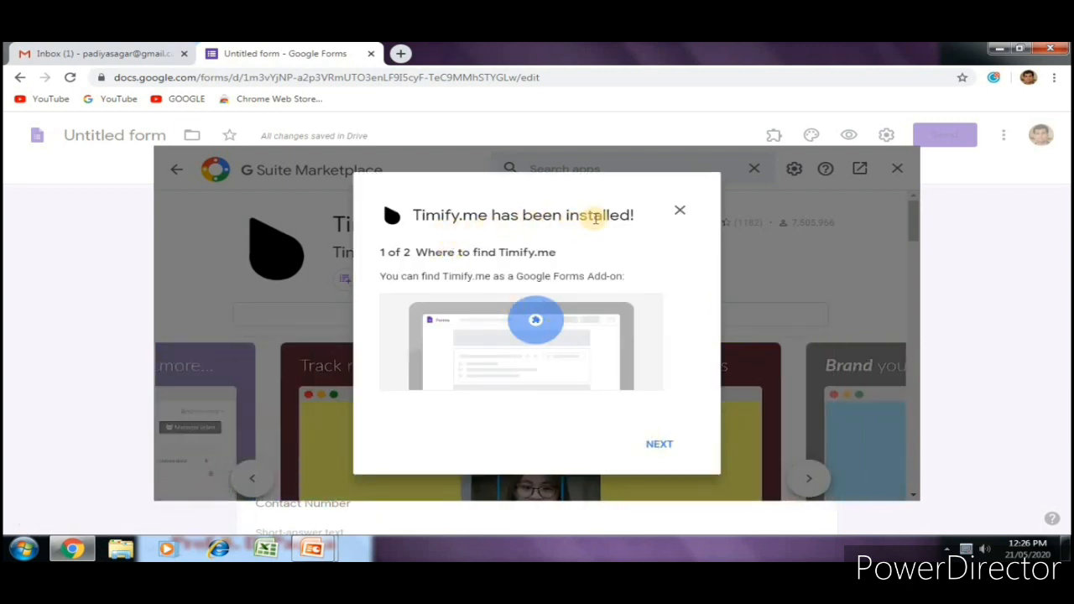
left_click(656, 445)
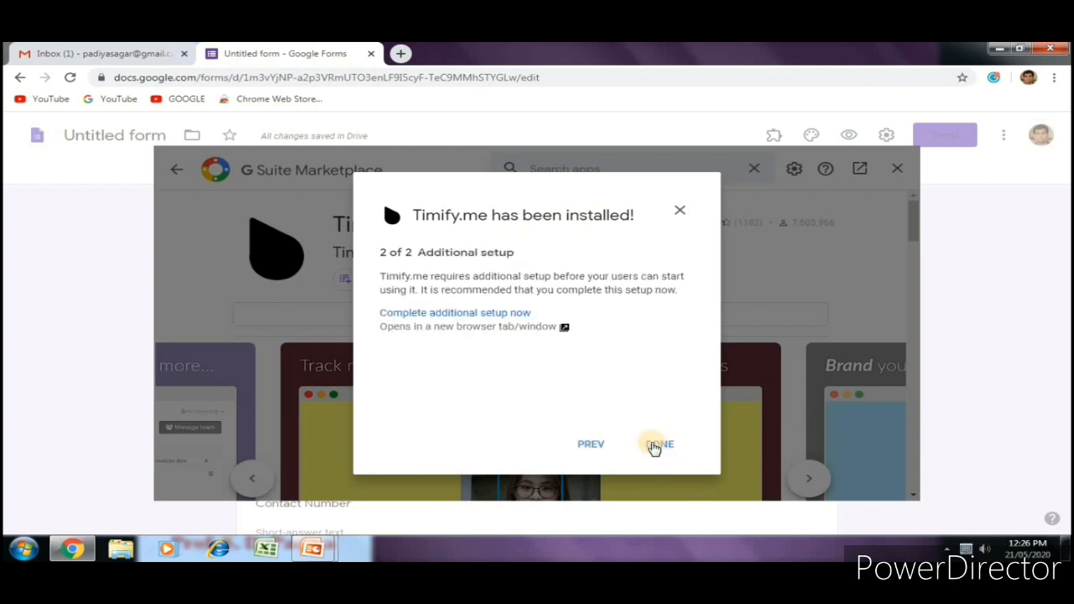
left_click(657, 444)
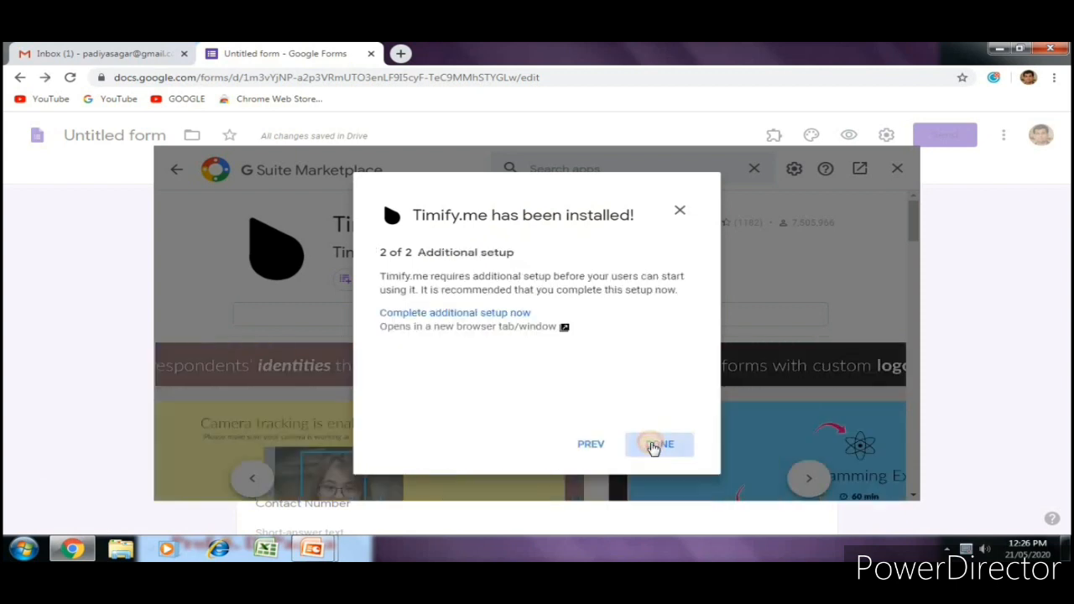
Close the Marketplace and open Timify.me's Configure panel from the installed add-ons.
left_click(899, 169)
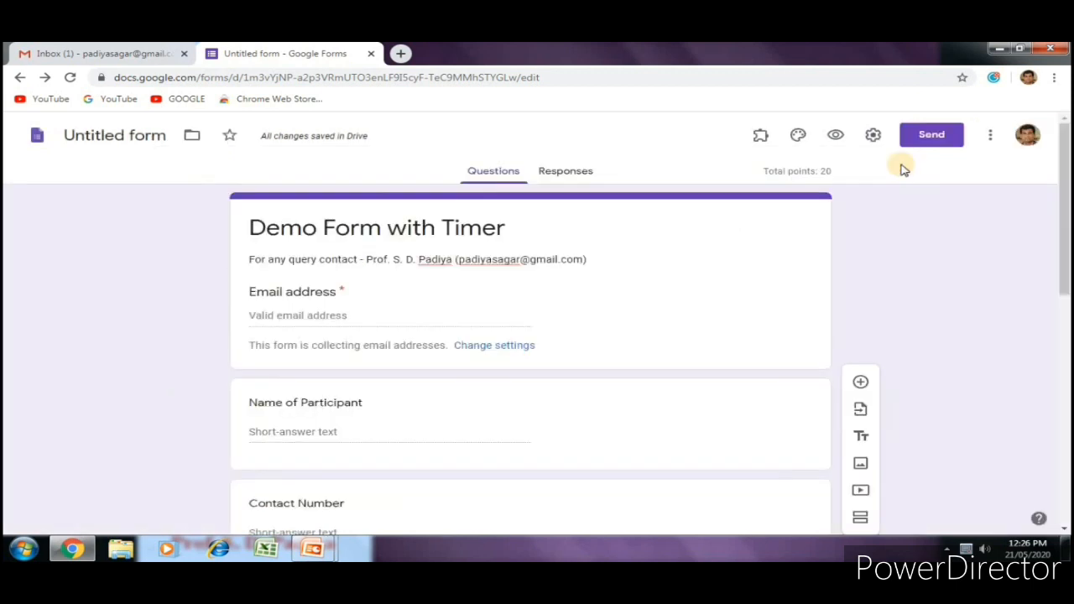
left_click(761, 138)
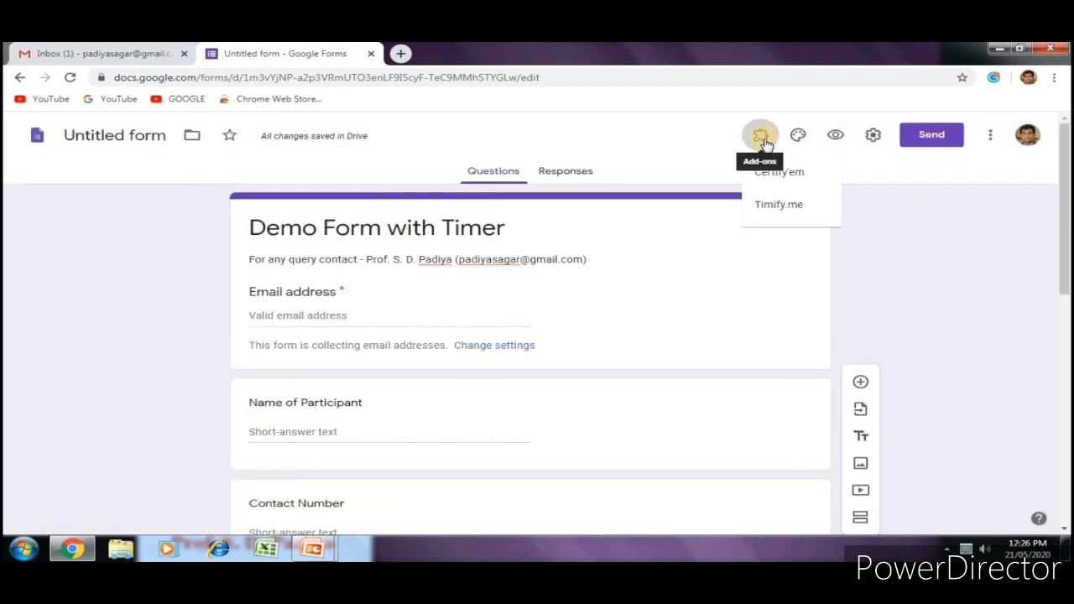
left_click(788, 207)
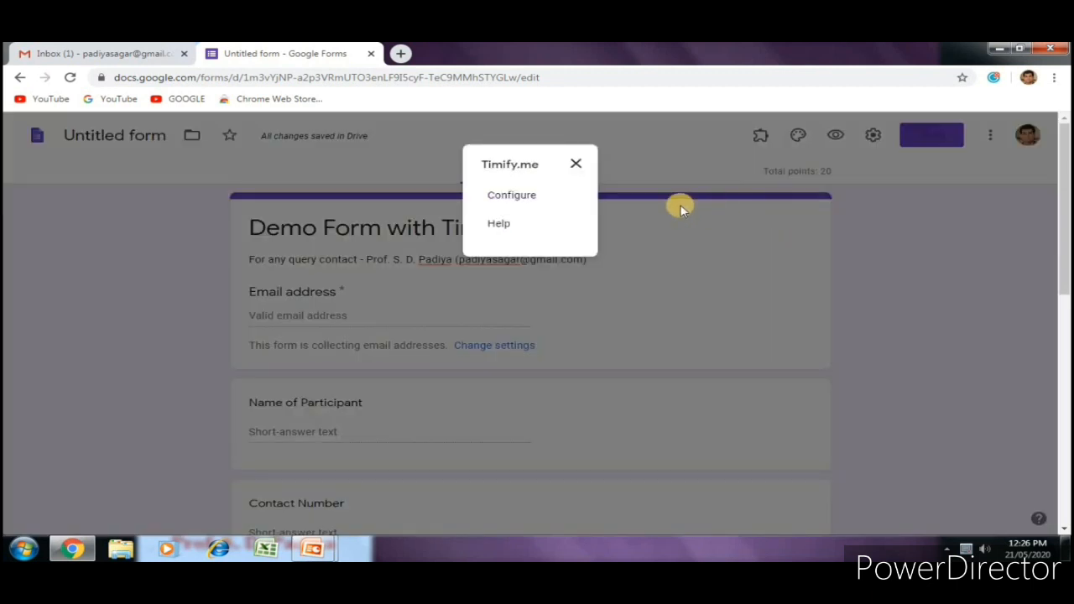
left_click(512, 196)
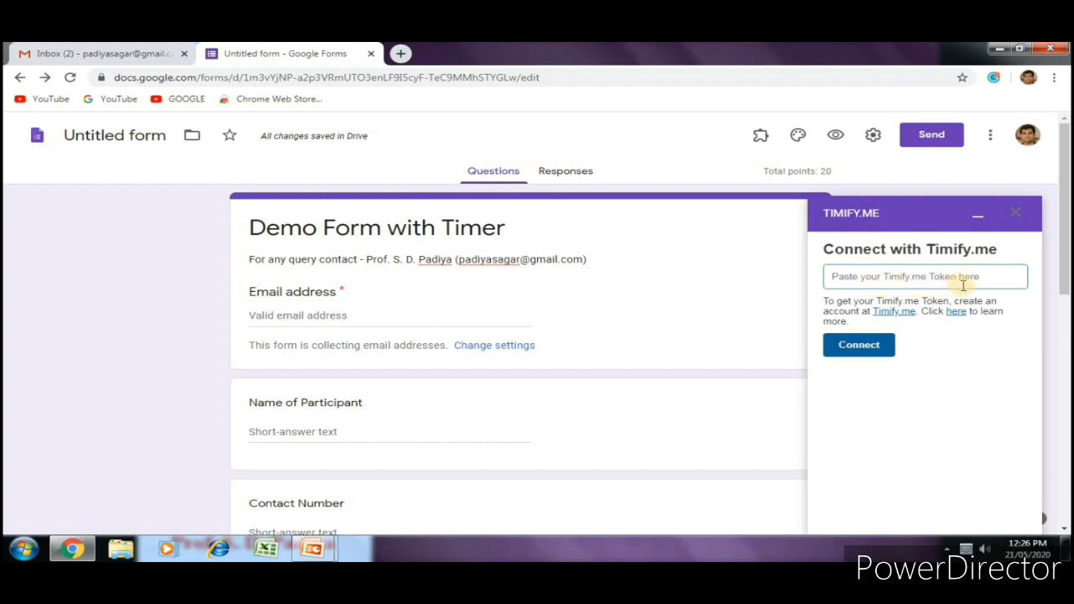
Open the Timify.me website and sign up with the autofilled account e-mail address.
left_click(894, 312)
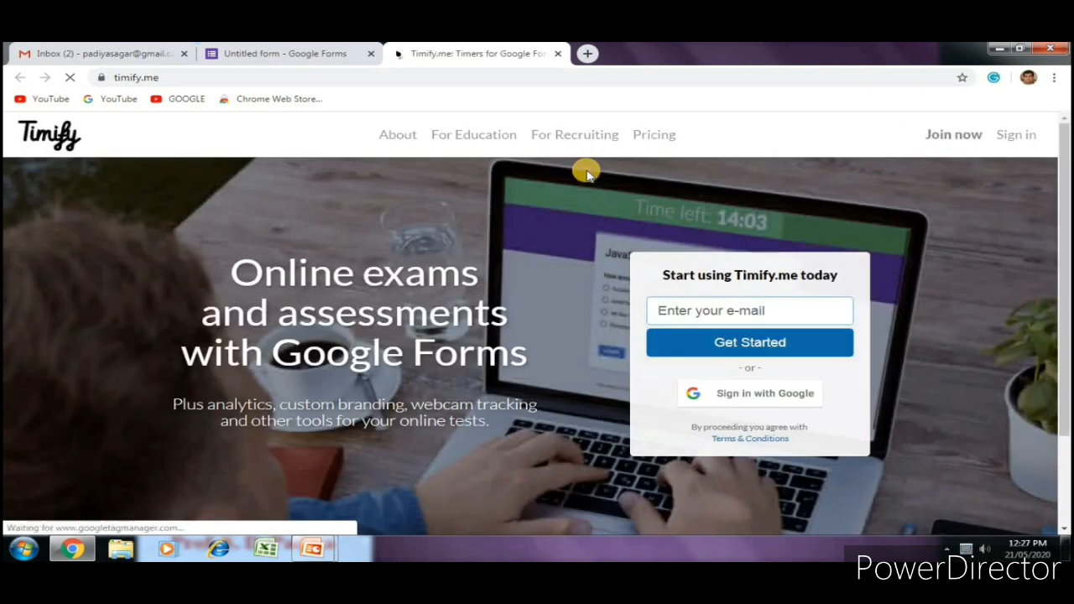
left_click(673, 310)
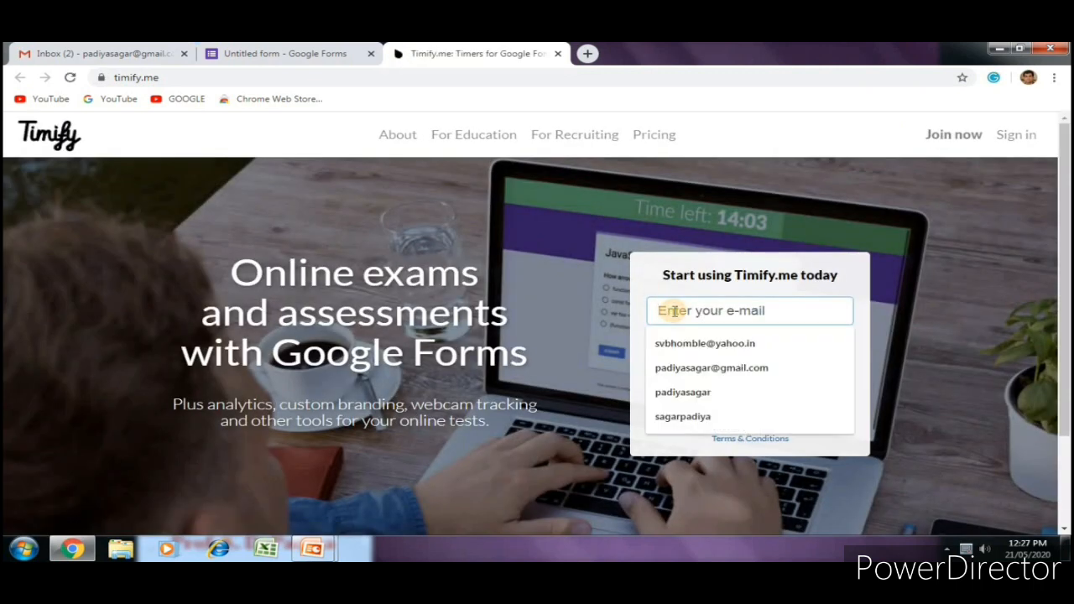
left_click(696, 374)
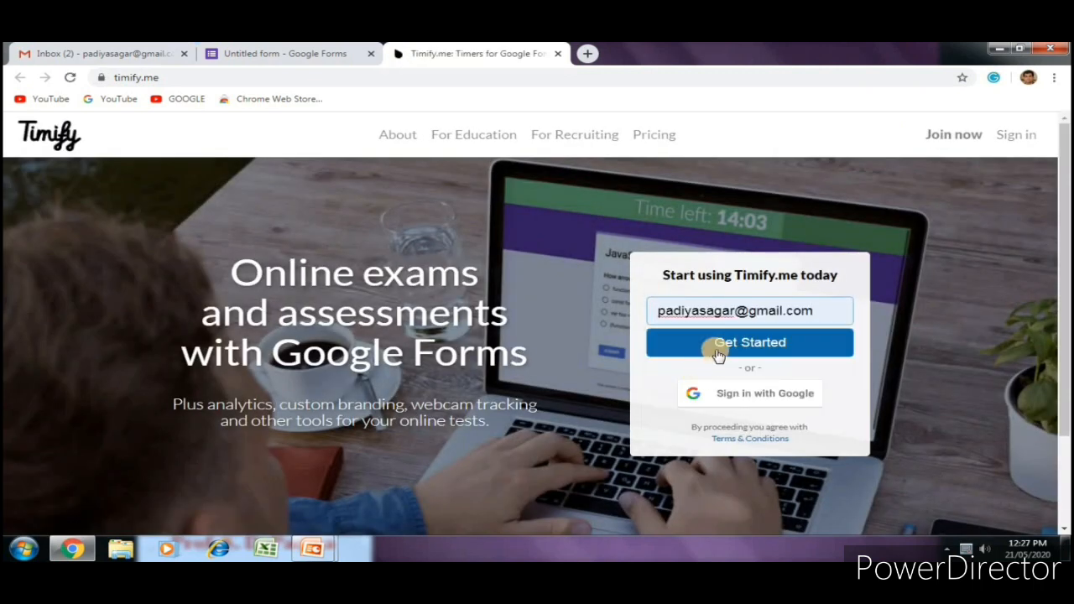
left_click(718, 350)
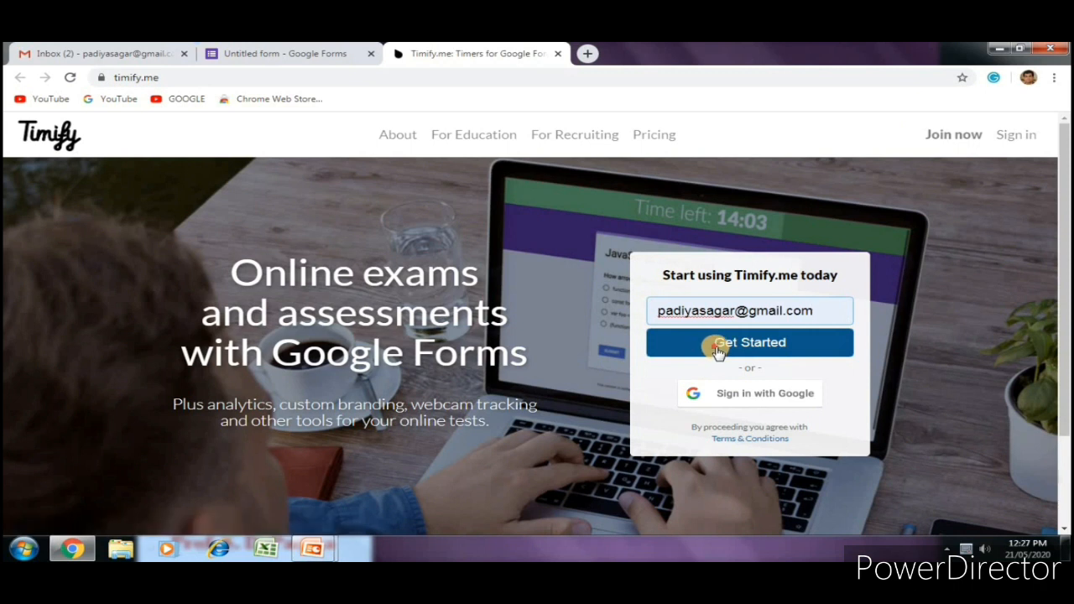
left_click(718, 350)
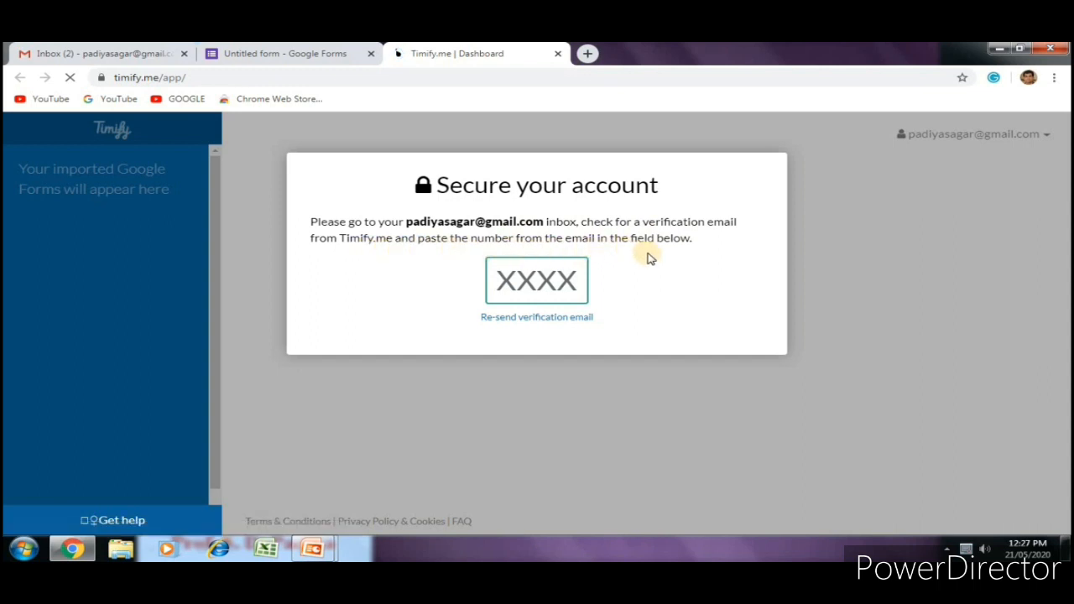
Copy the code from the Timify.me Account Verification e-mail in Gmail into the Timify.me prompt.
left_click(551, 271)
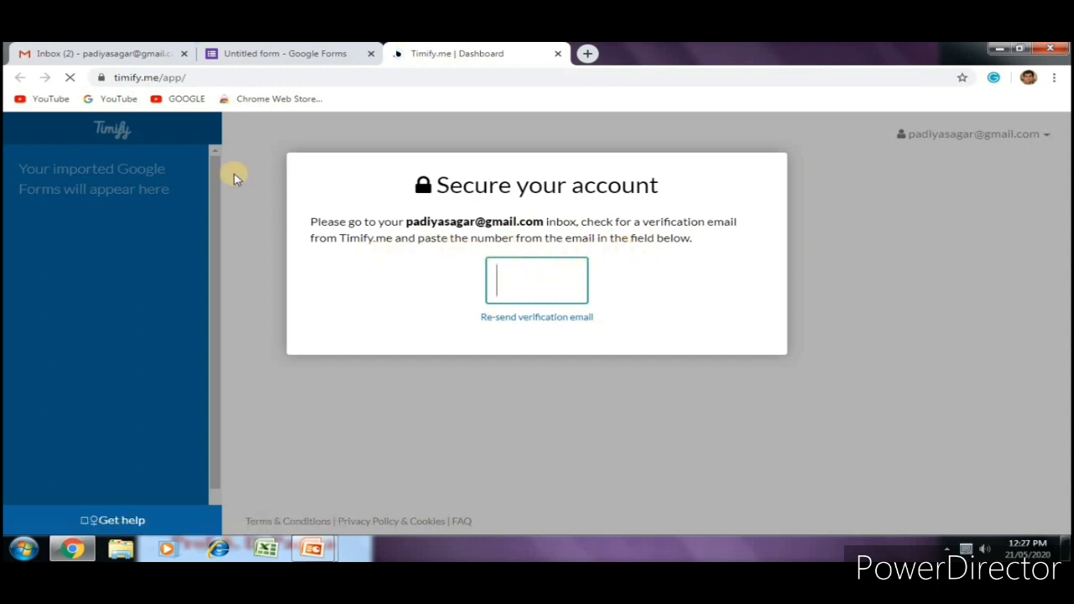
left_click(107, 51)
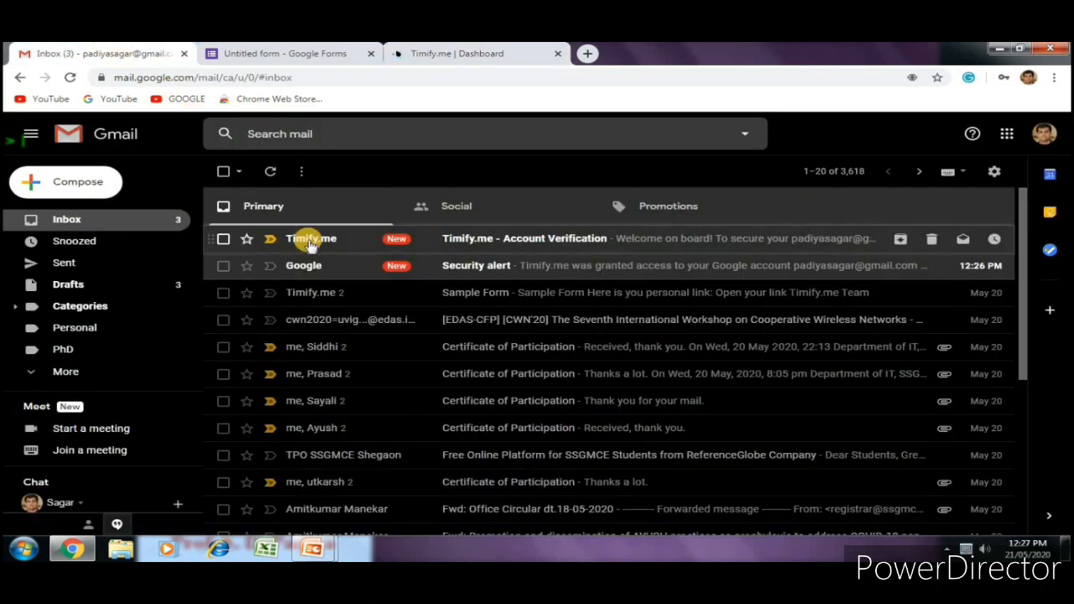
left_click(465, 247)
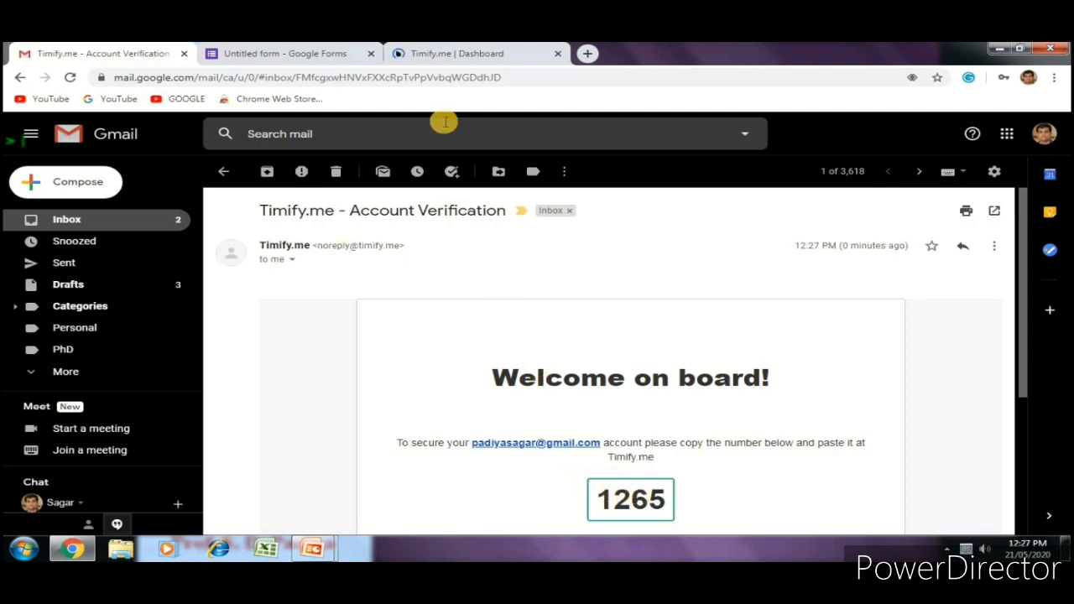
left_click(451, 47)
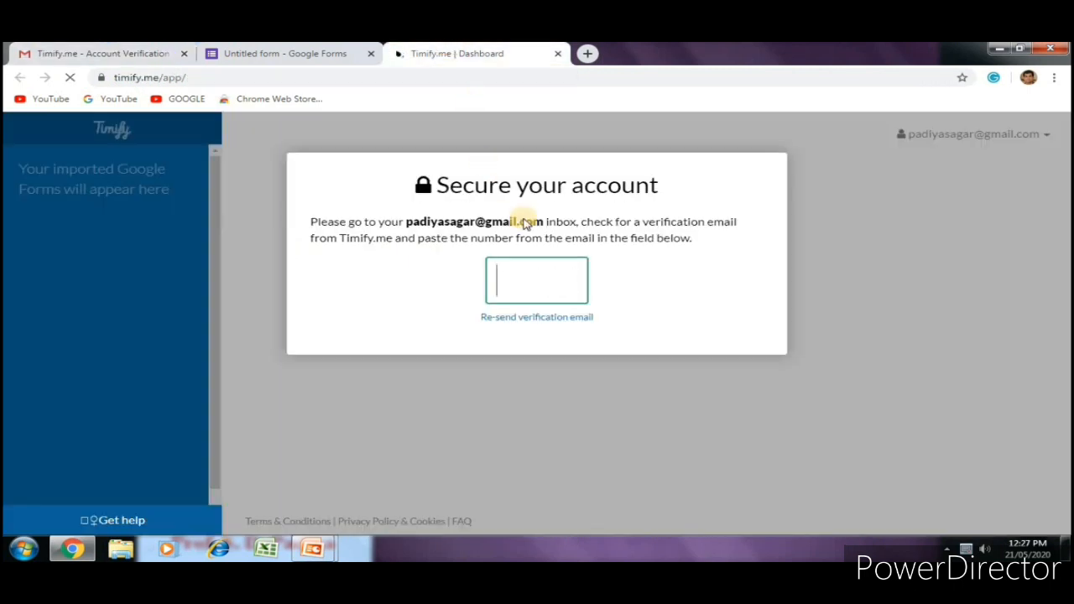
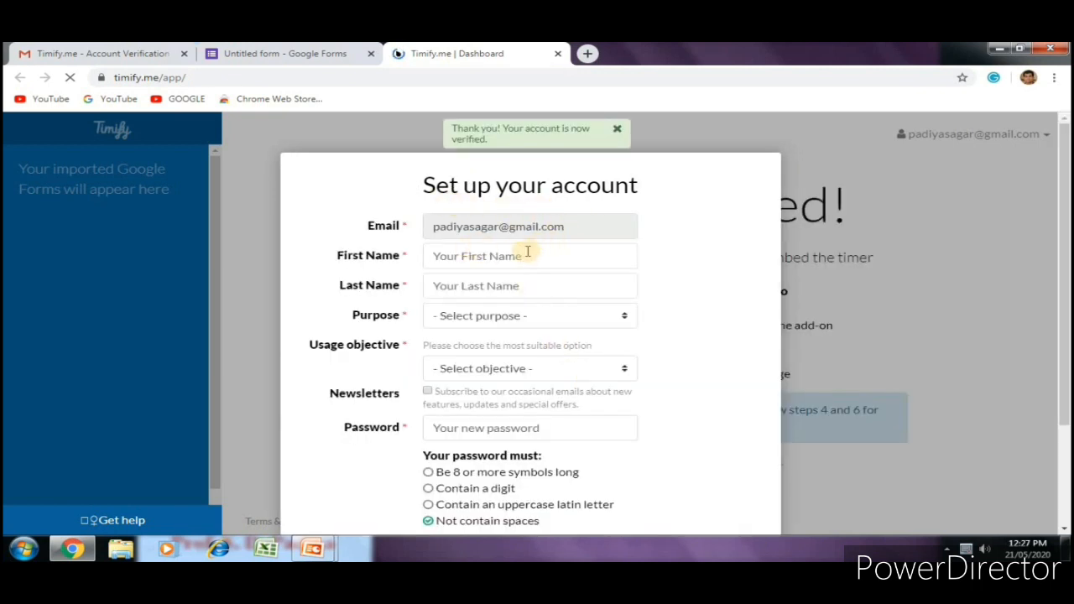
Fill in the account profile with purpose Personal and usage objective Education.
left_click(527, 251)
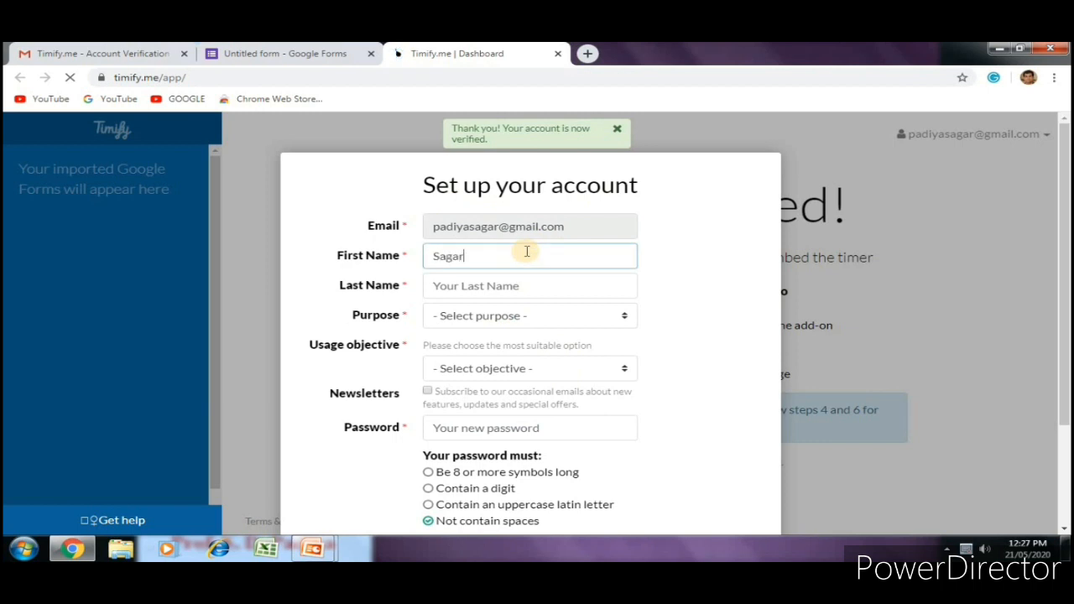
key("Tab")
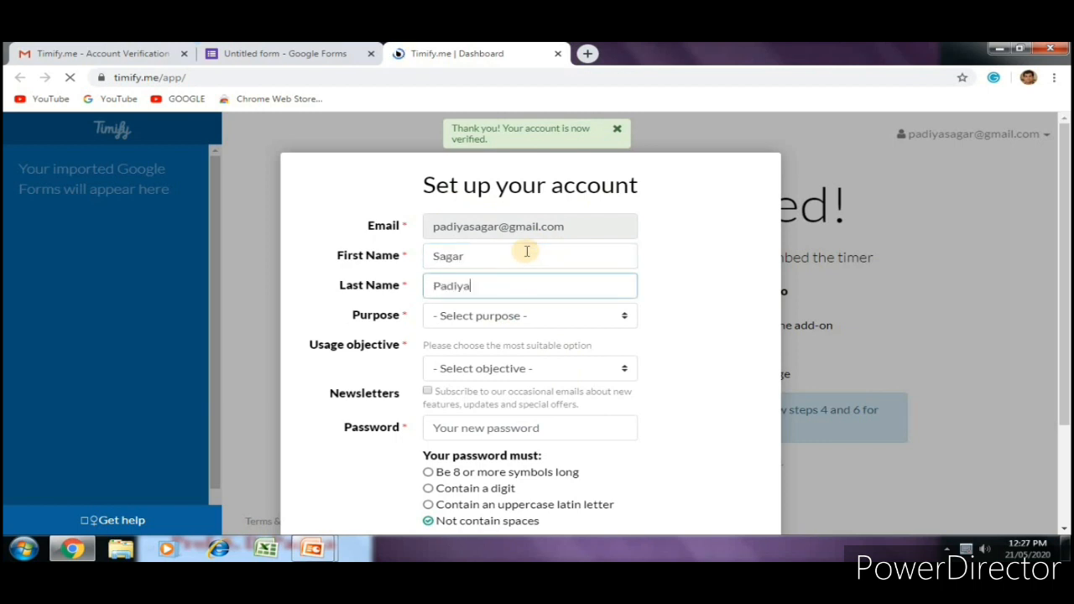
key("Tab")
key("Down")
key("Down")
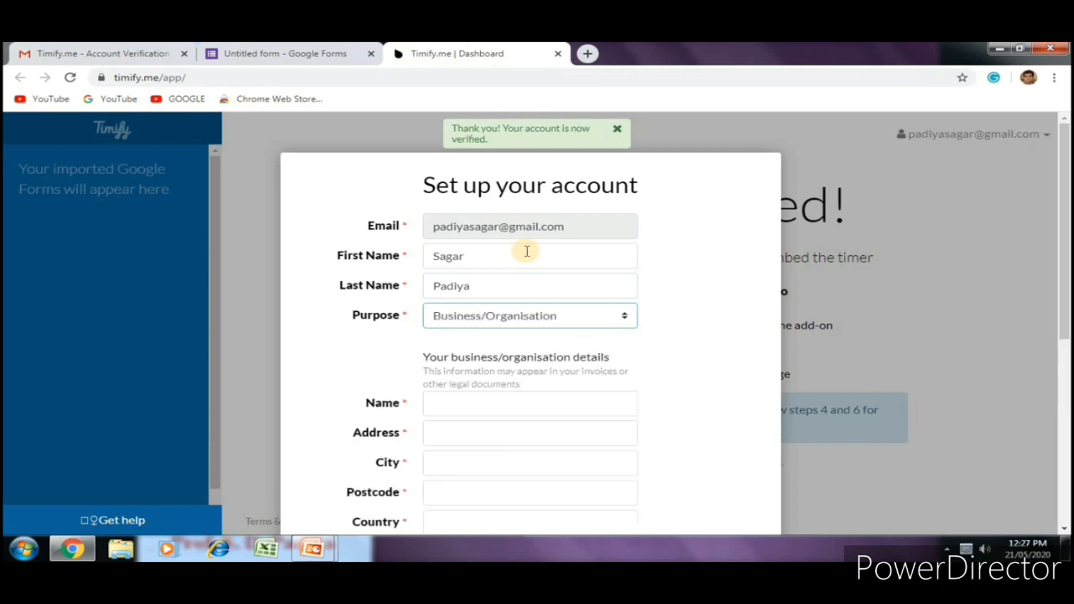
left_click(547, 321)
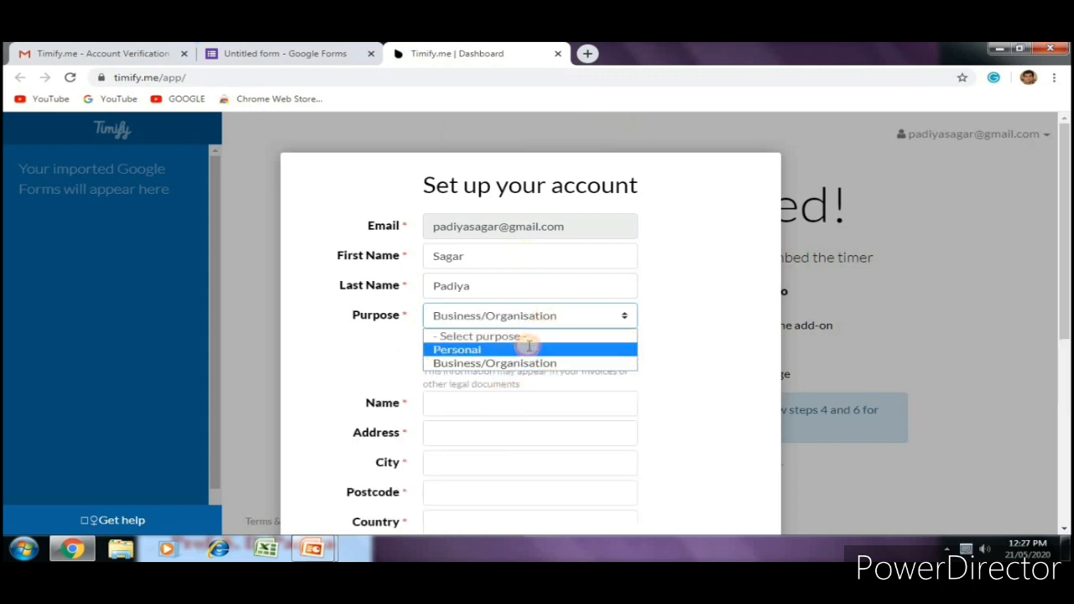
left_click(529, 346)
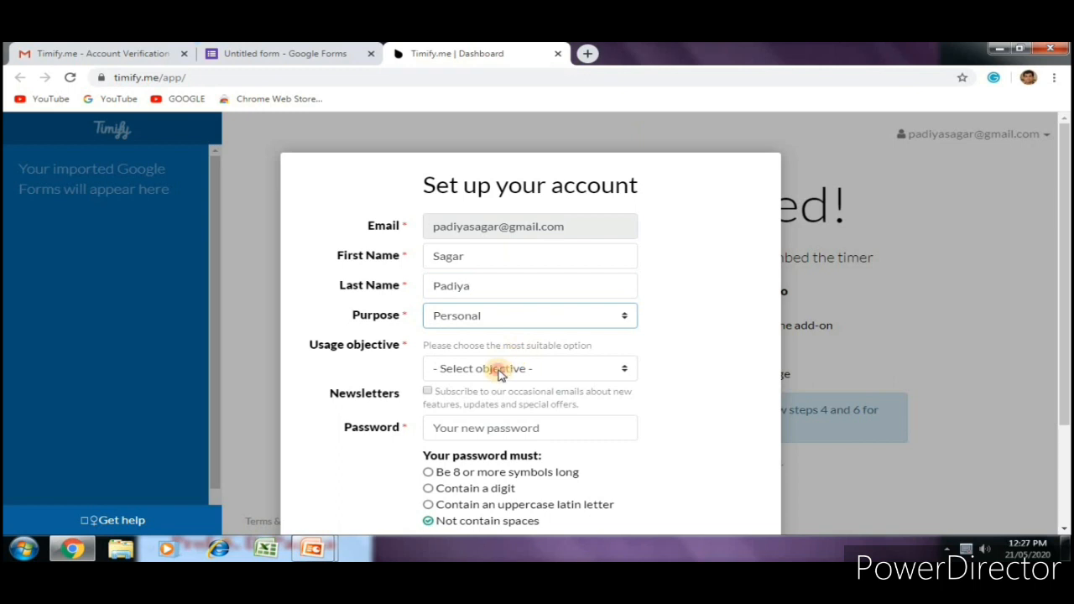
left_click(501, 372)
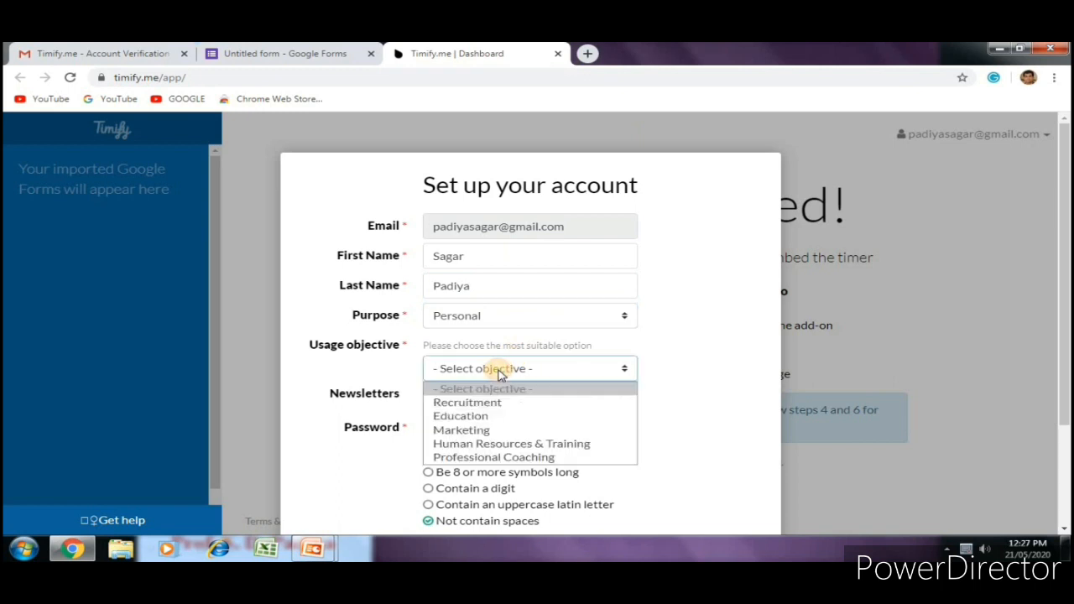
left_click(489, 416)
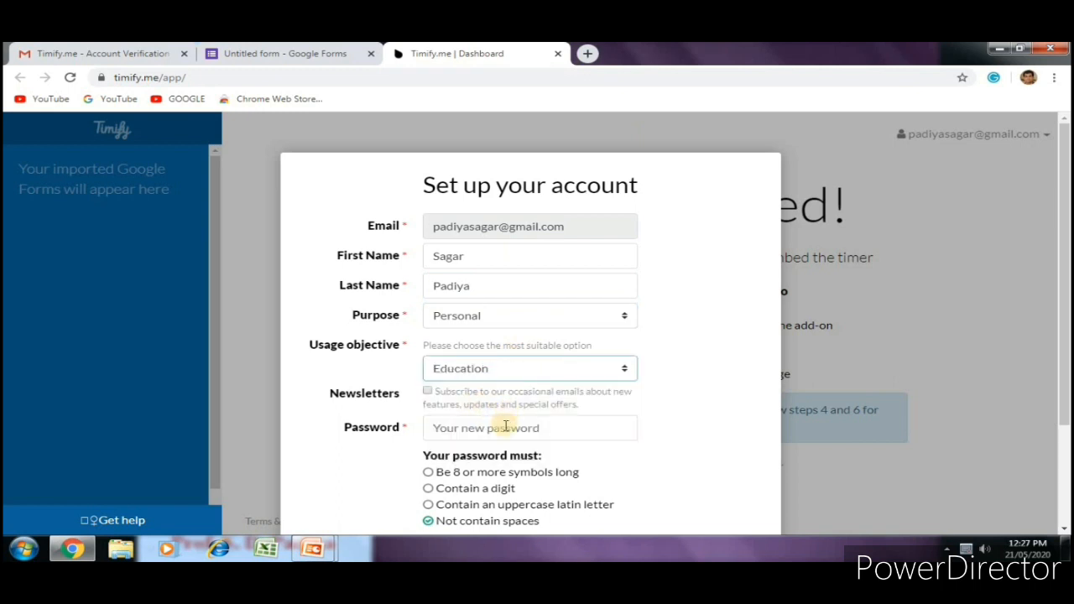
Enter an account password that meets the rules and save the Timify.me account.
left_click(505, 419)
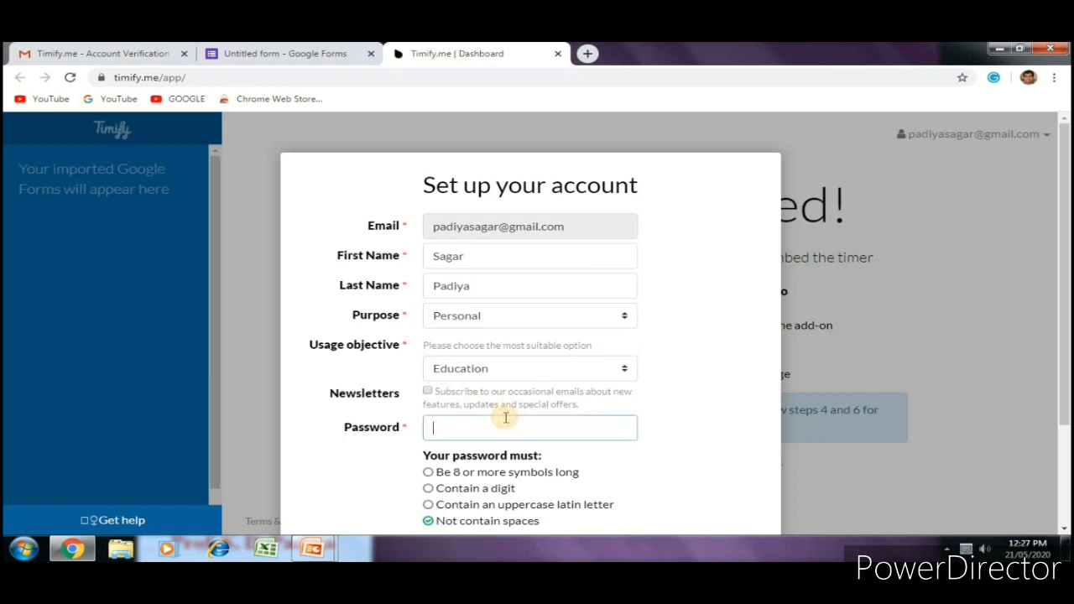
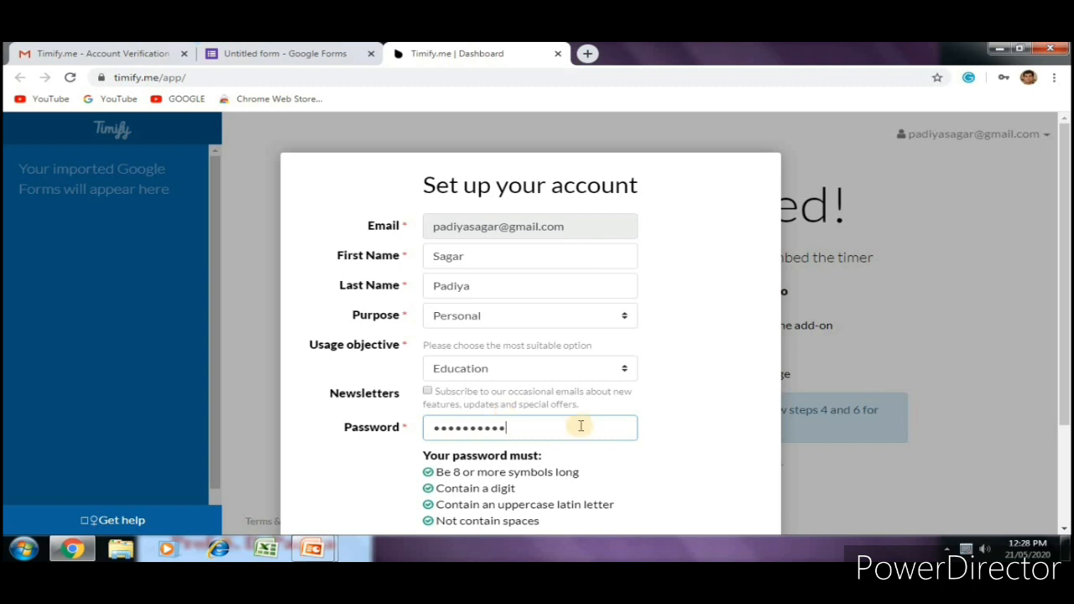
left_click(1066, 373)
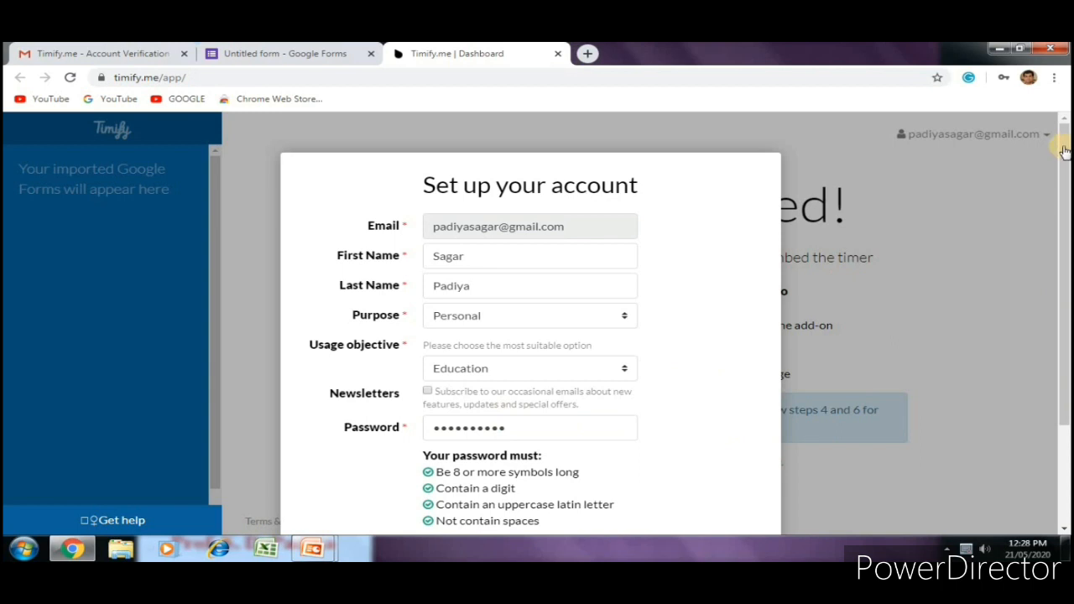
key("ctrl+minus")
key("ctrl+minus")
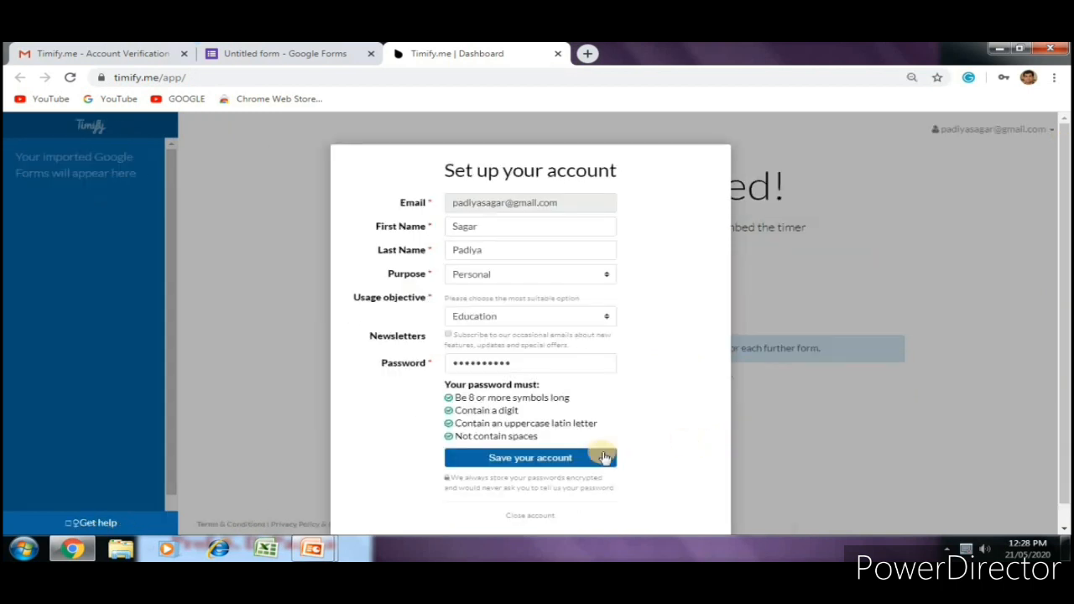
left_click(578, 467)
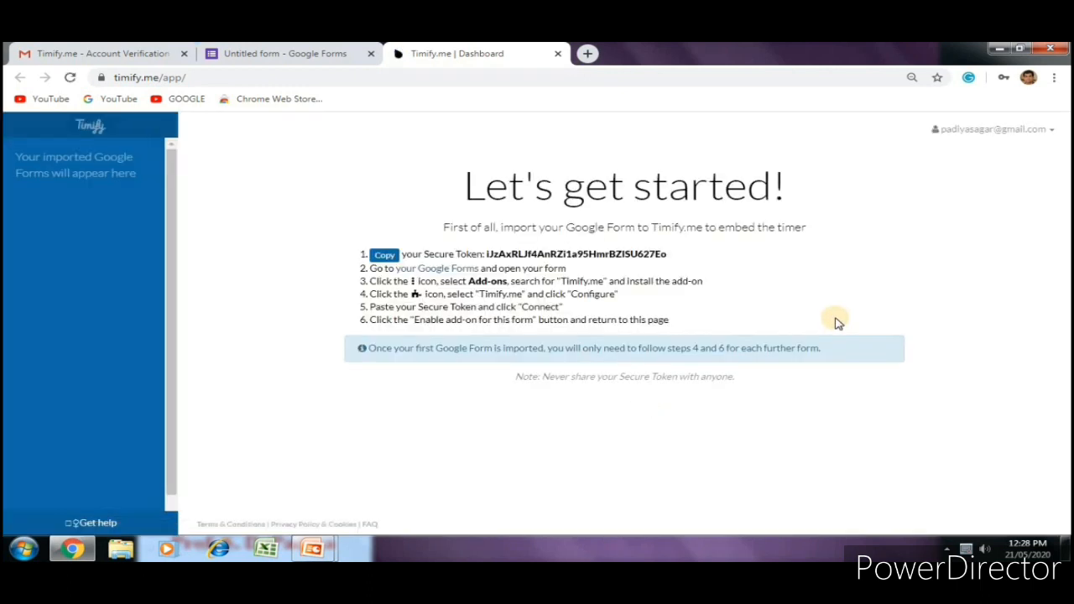
Reset the zoom to 100% and copy the Secure Token from the Let's get started instructions.
key("ctrl+0")
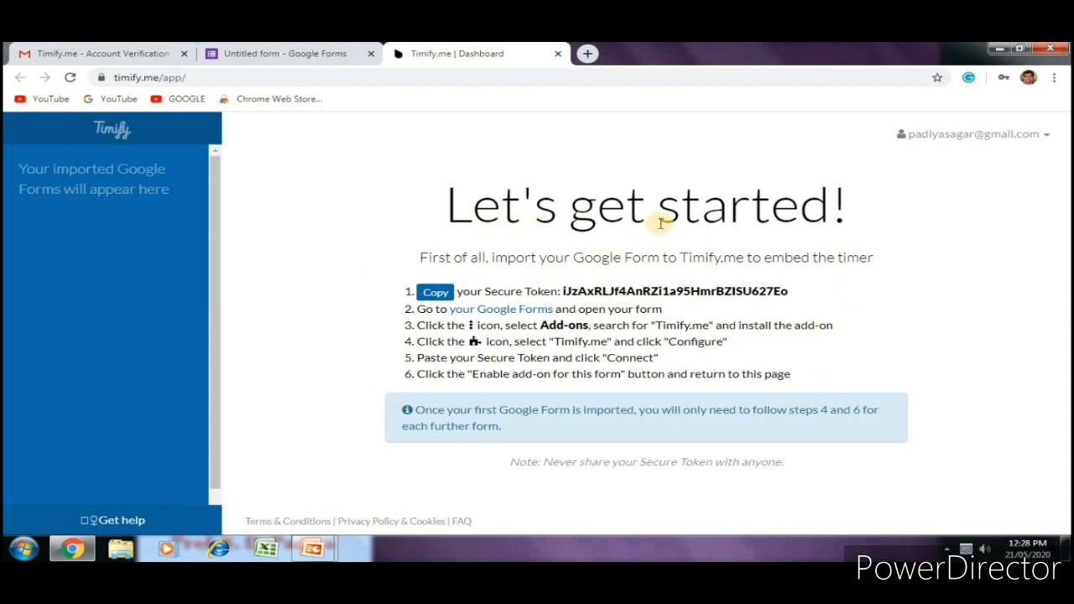
left_click_drag(456, 206, 865, 218)
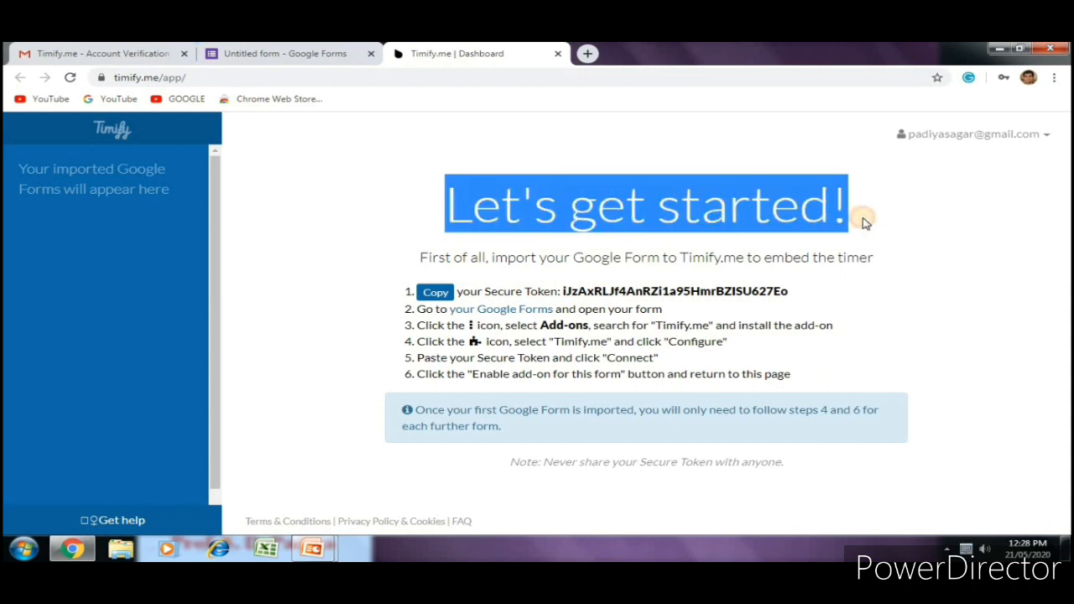
left_click(503, 289)
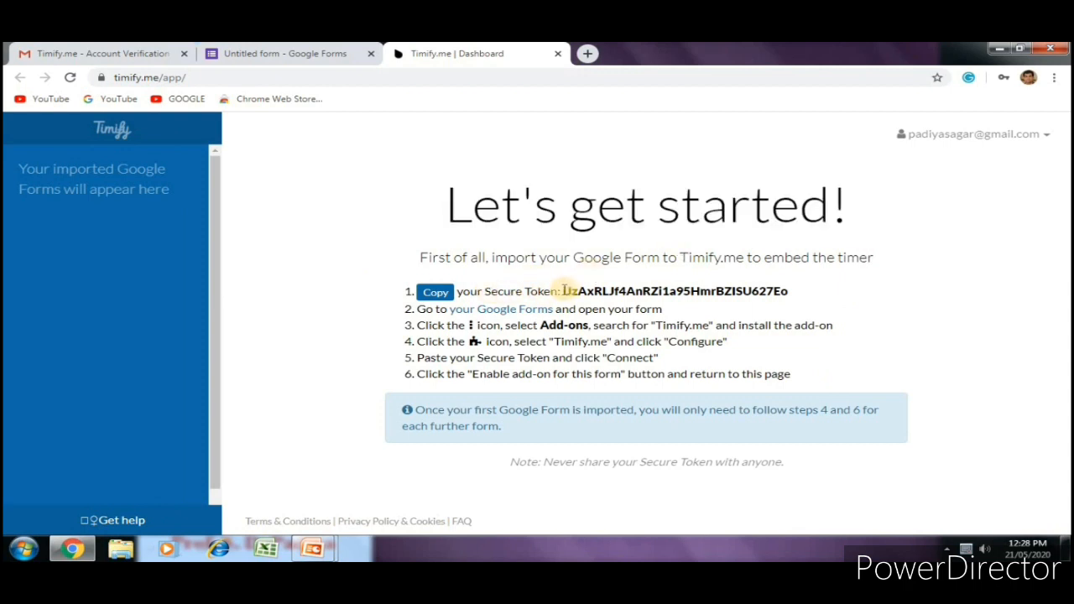
left_click_drag(567, 292, 788, 293)
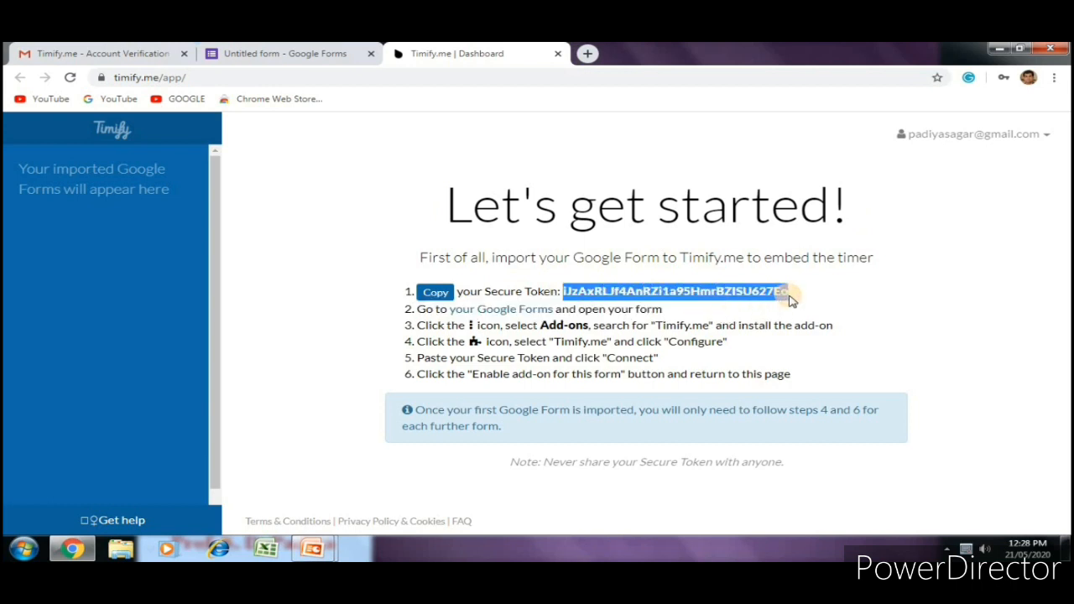
right_click(780, 300)
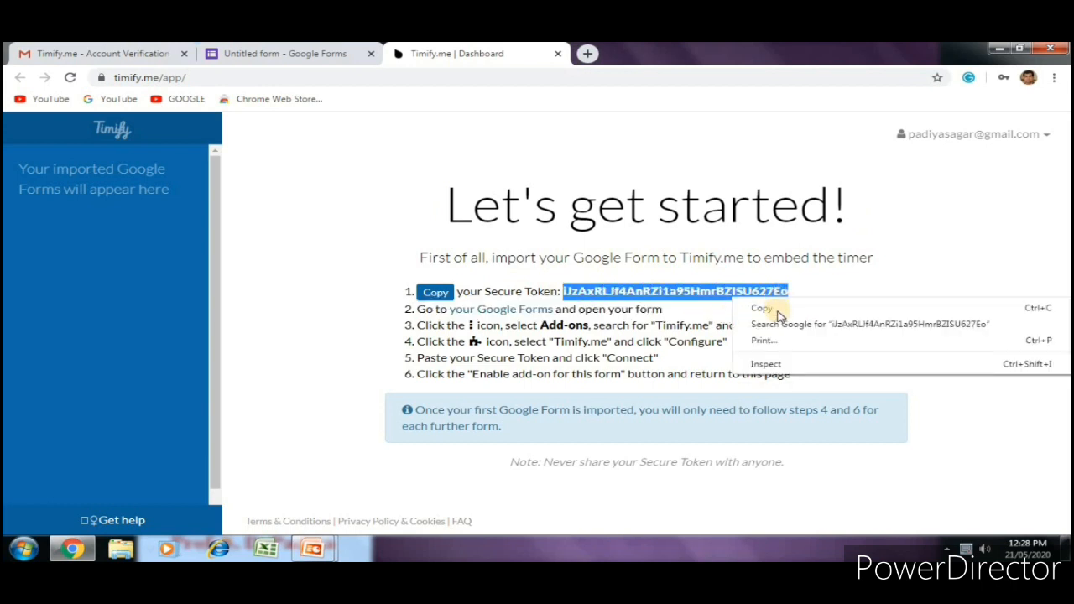
left_click(774, 309)
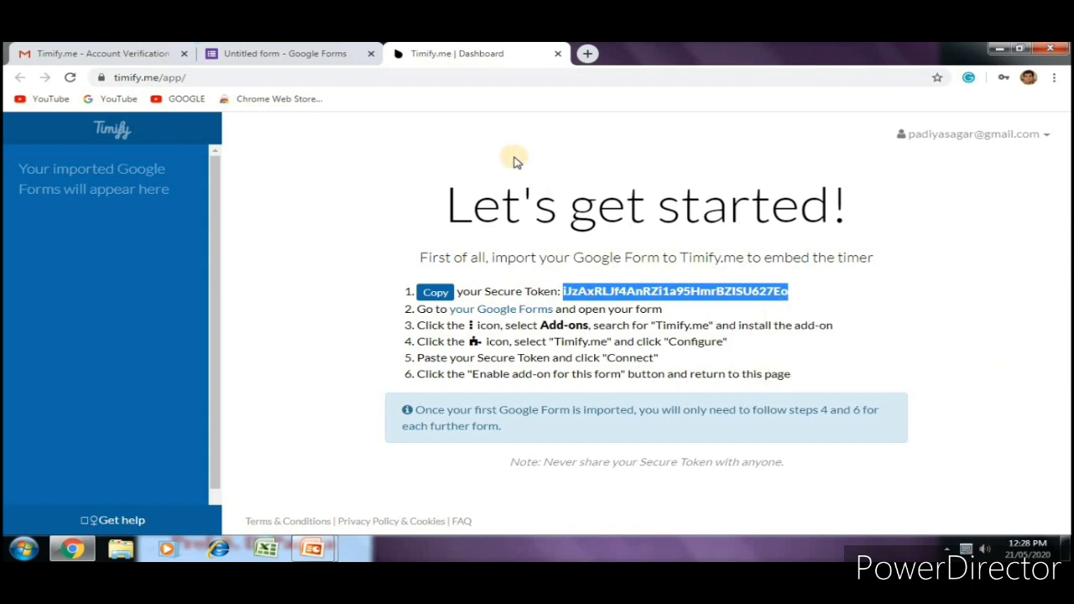
left_click(306, 51)
Paste the Secure Token into the Timify.me token field and connect the form.
left_click(841, 276)
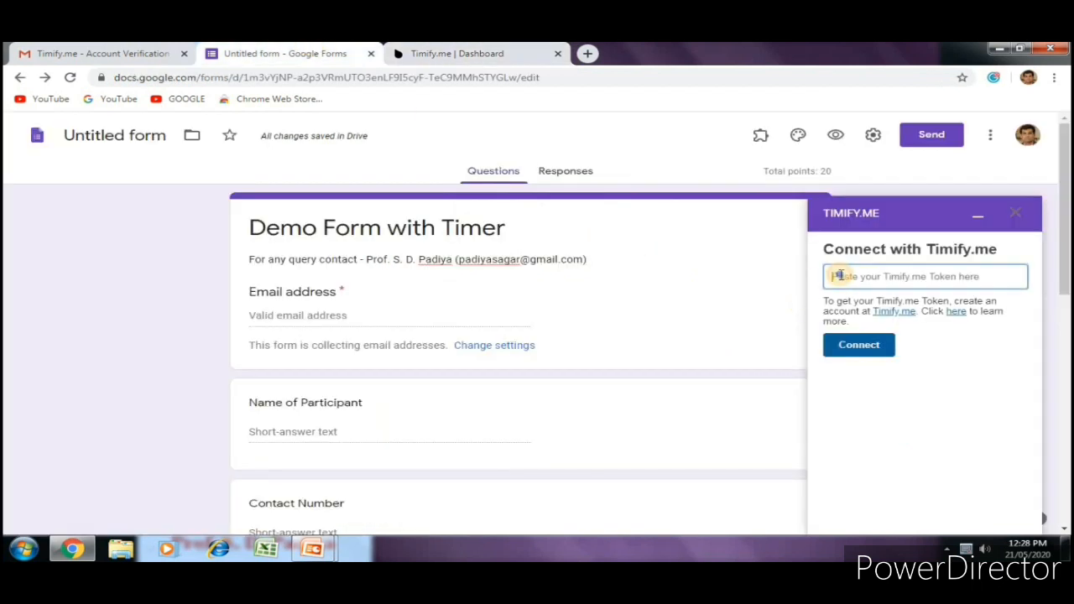
right_click(840, 277)
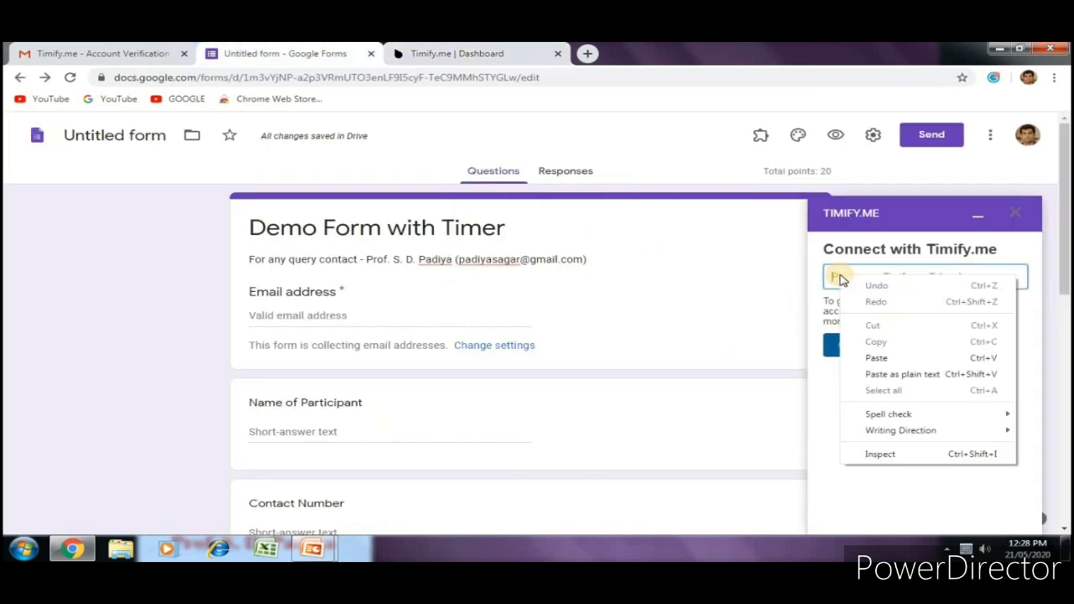
left_click(912, 359)
left_click(859, 350)
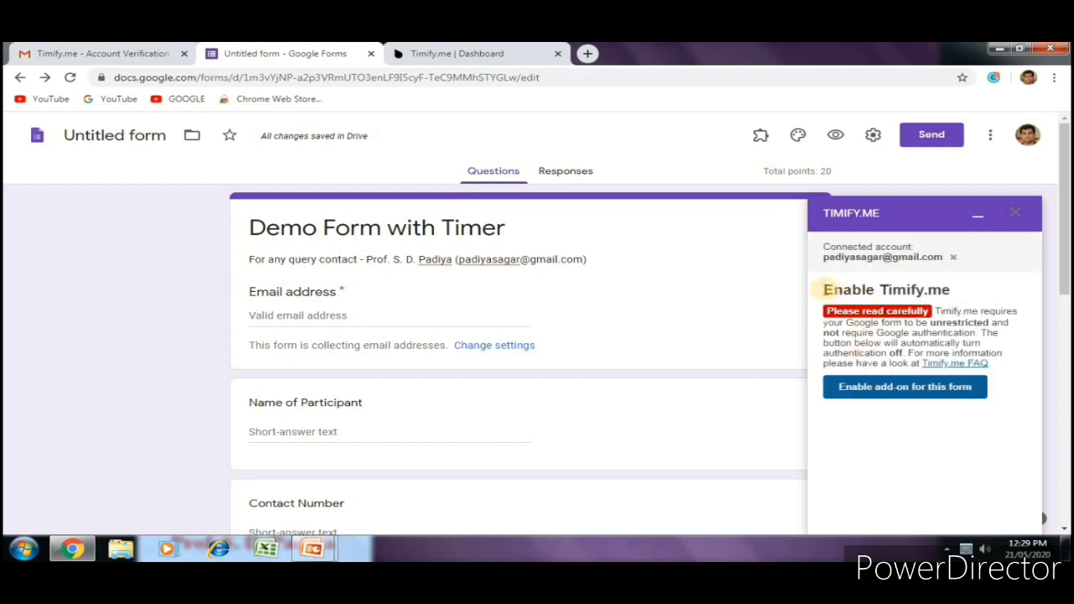
Enable the Timify.me add-on for Demo Form with Timer and return to the Timify.me dashboard.
left_click_drag(821, 289, 964, 298)
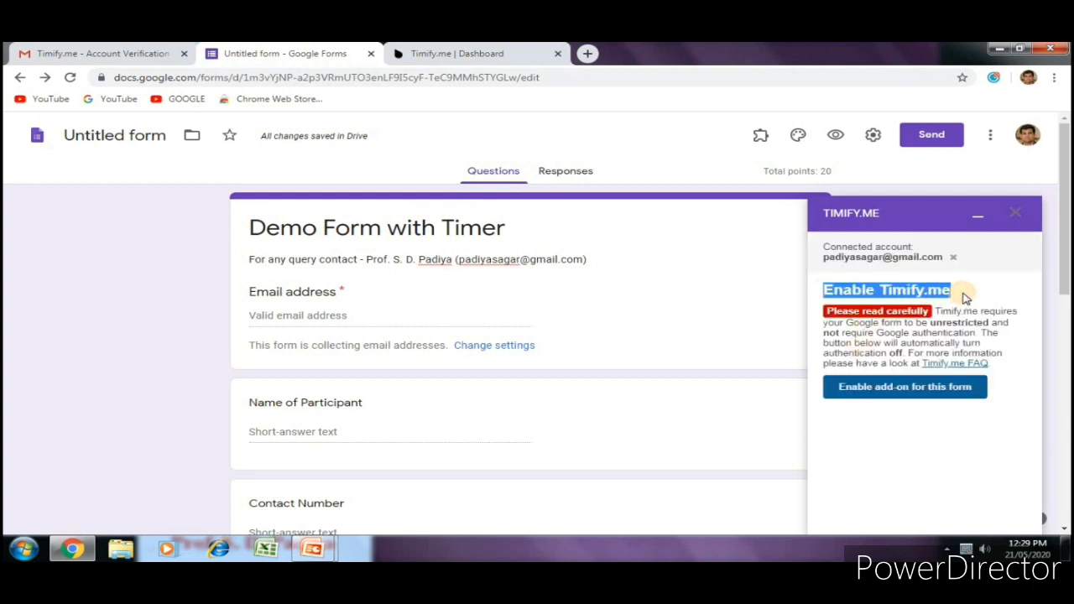
left_click(963, 296)
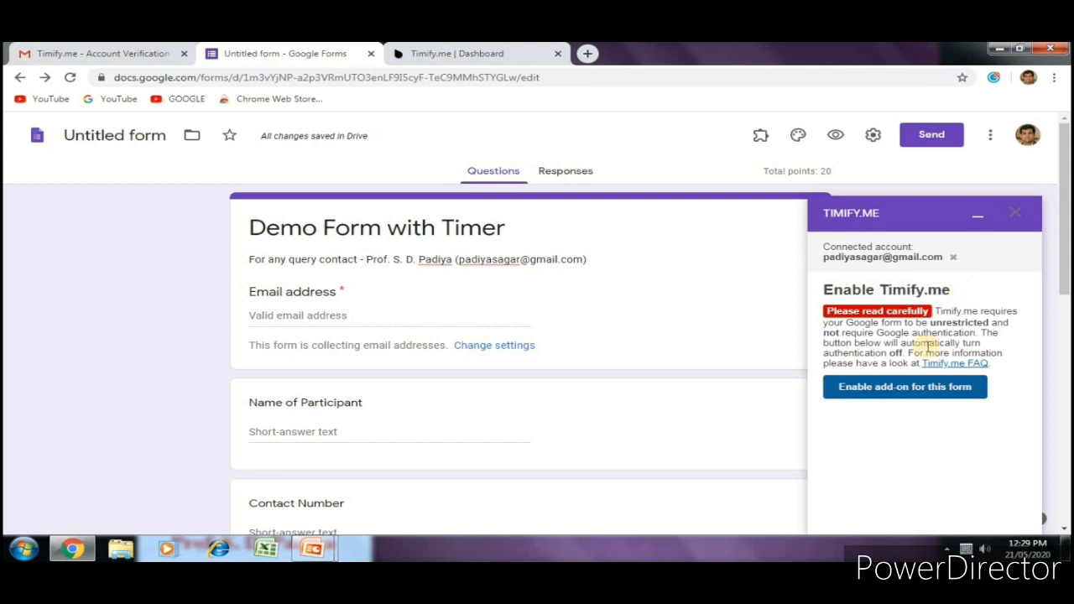
left_click(904, 399)
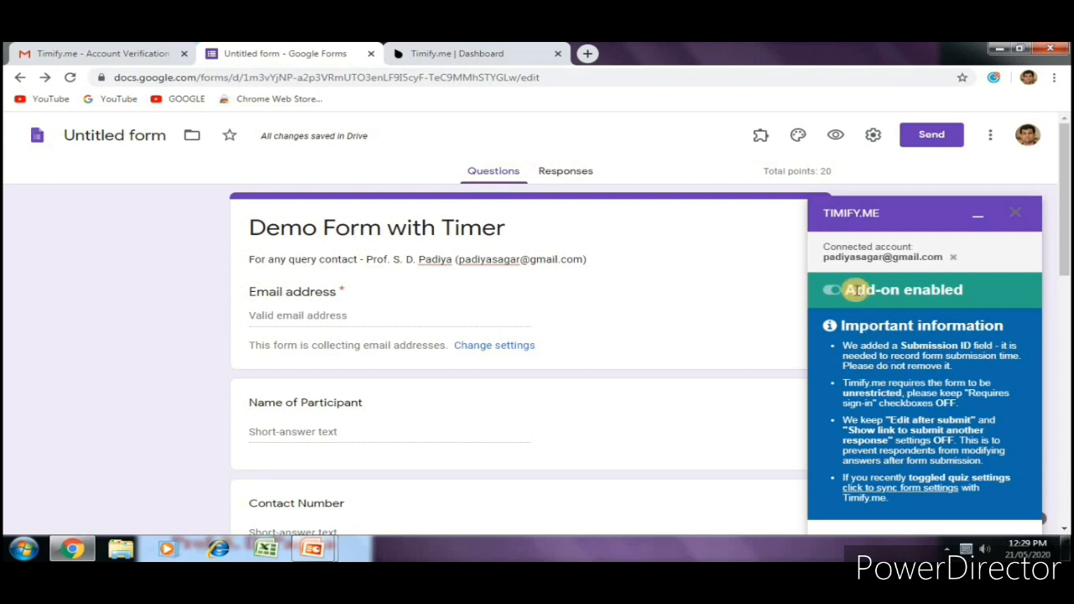
left_click_drag(842, 290, 967, 291)
left_click(964, 312)
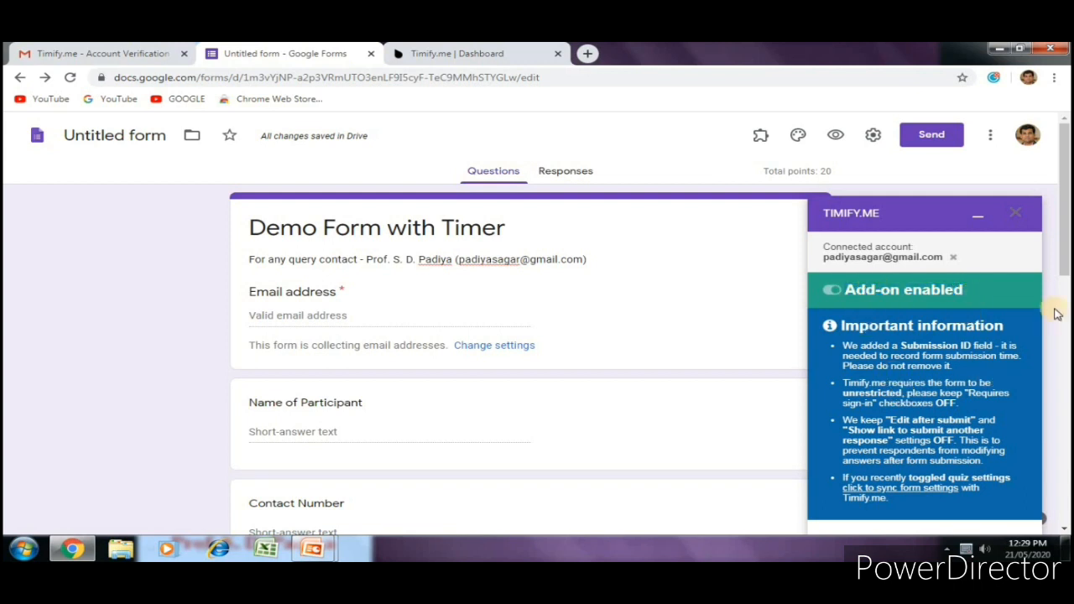
scroll(1067, 272, "down", 2)
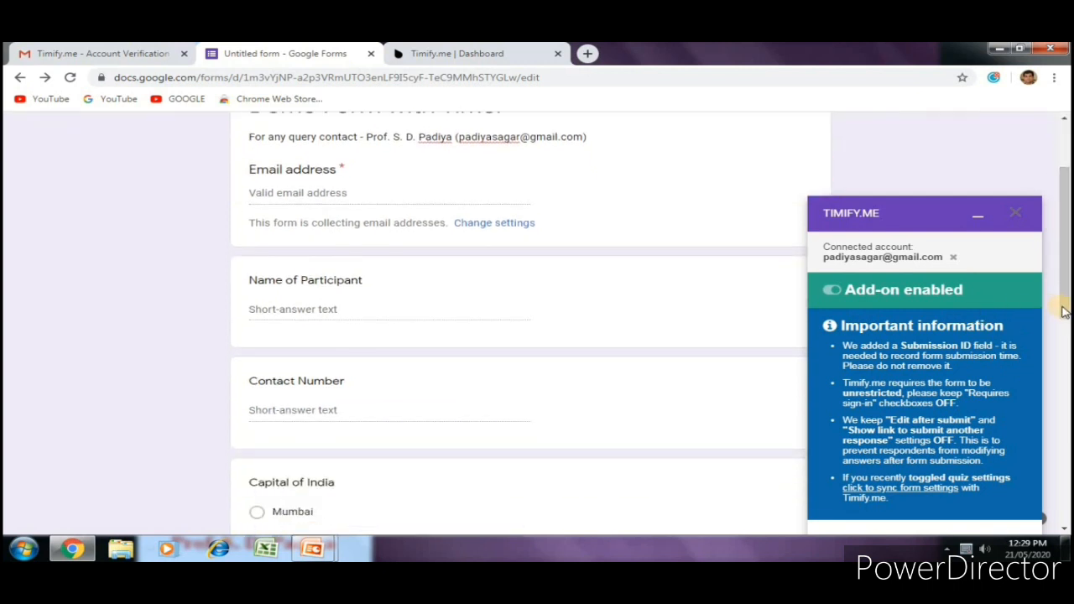
scroll(1067, 273, "up", 2)
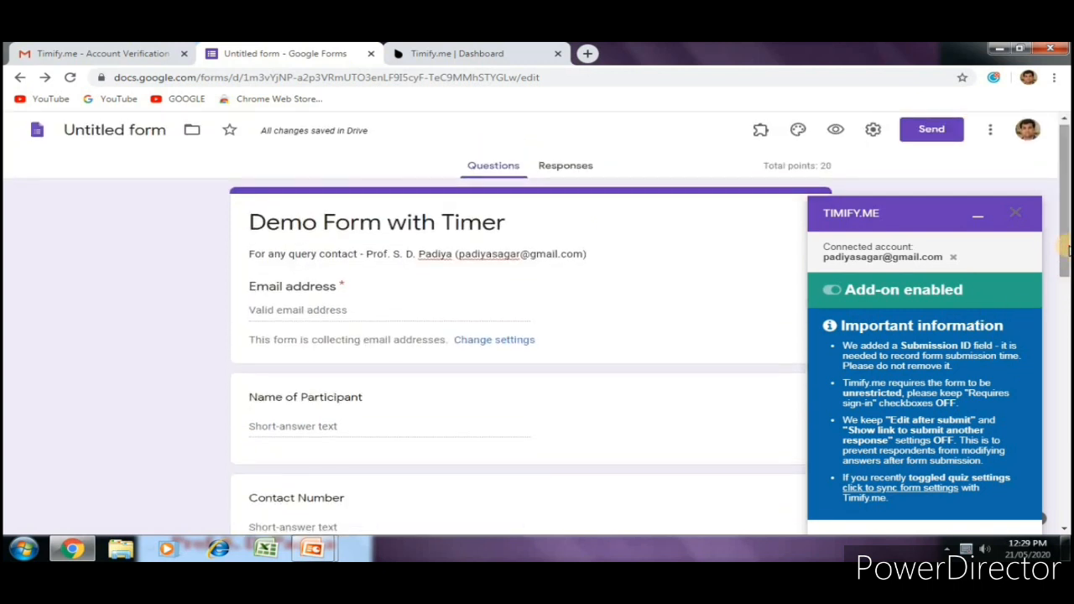
left_click(491, 53)
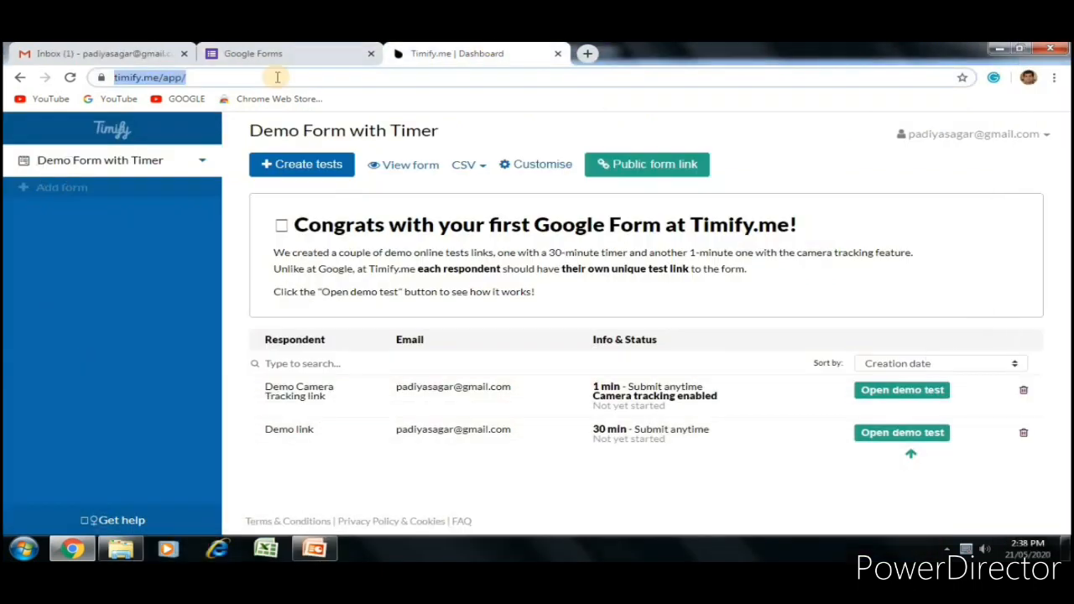
Open the Demo Form with Timer options and start creating new timed tests.
left_click(170, 168)
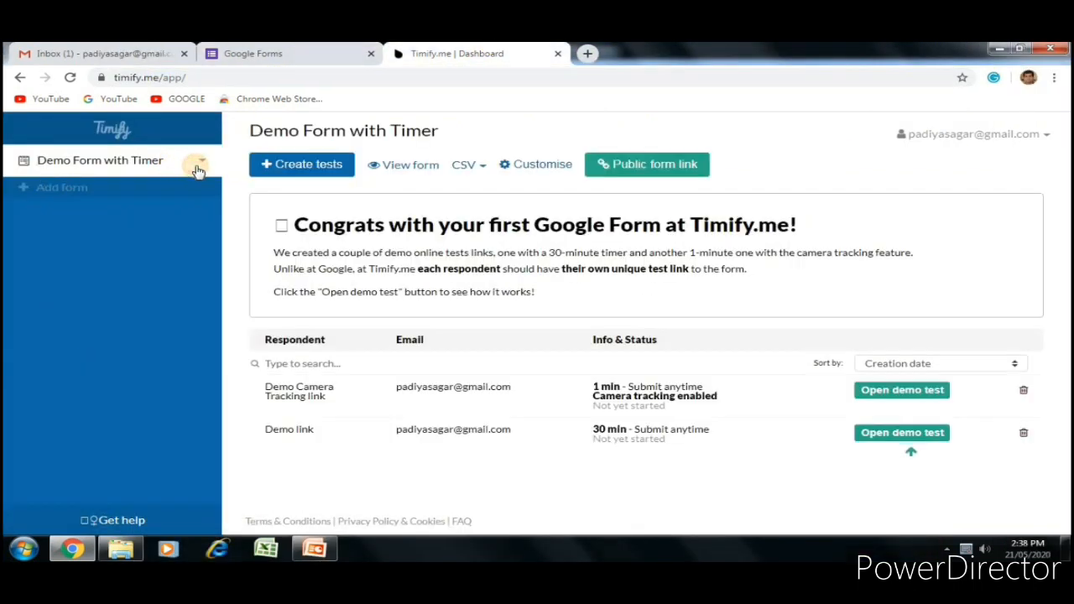
left_click(198, 166)
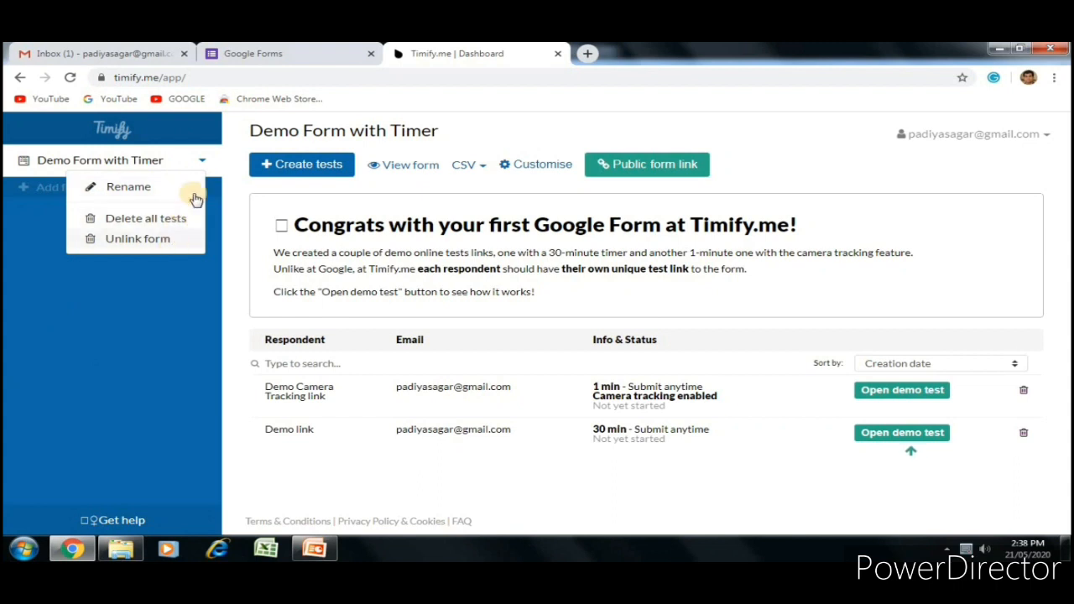
left_click_drag(251, 133, 451, 146)
left_click(457, 145)
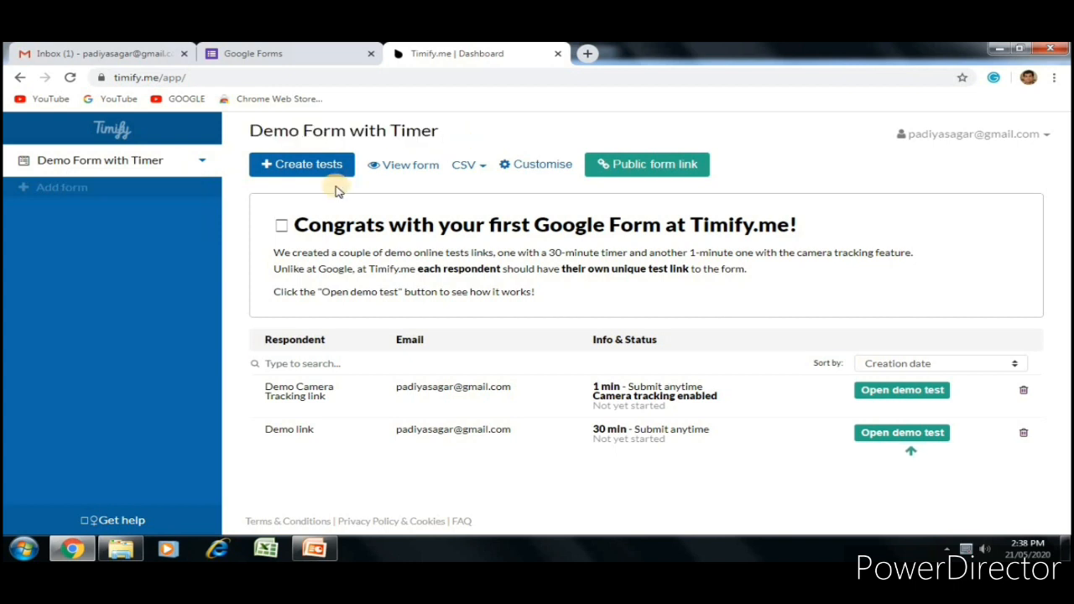
left_click(337, 170)
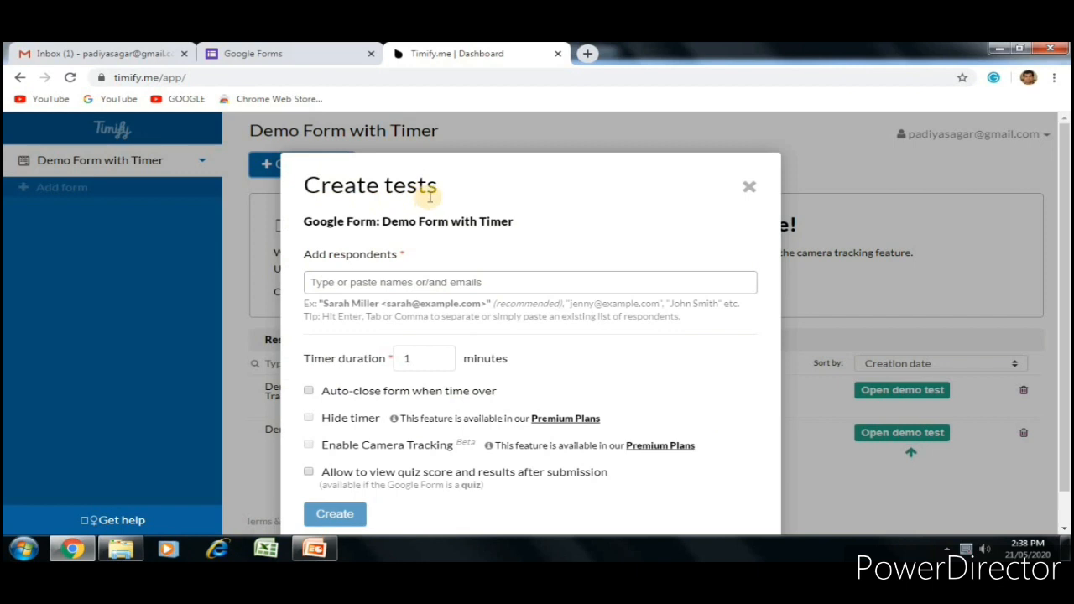
Set the timer duration to 10, enable auto-close on time-out, and allow viewing the quiz score.
triple_click(335, 238)
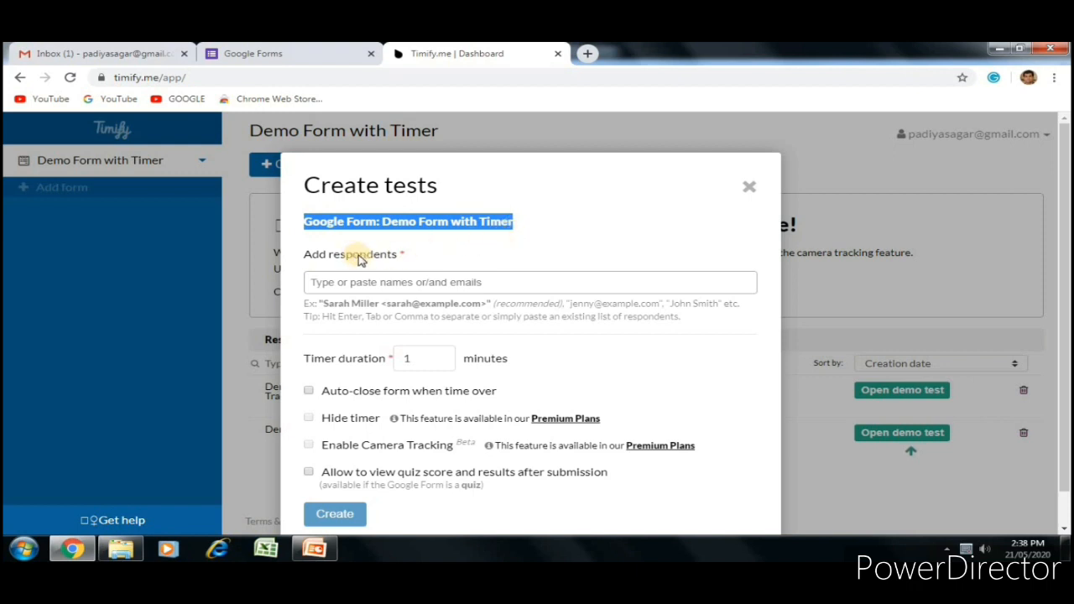
left_click(394, 282)
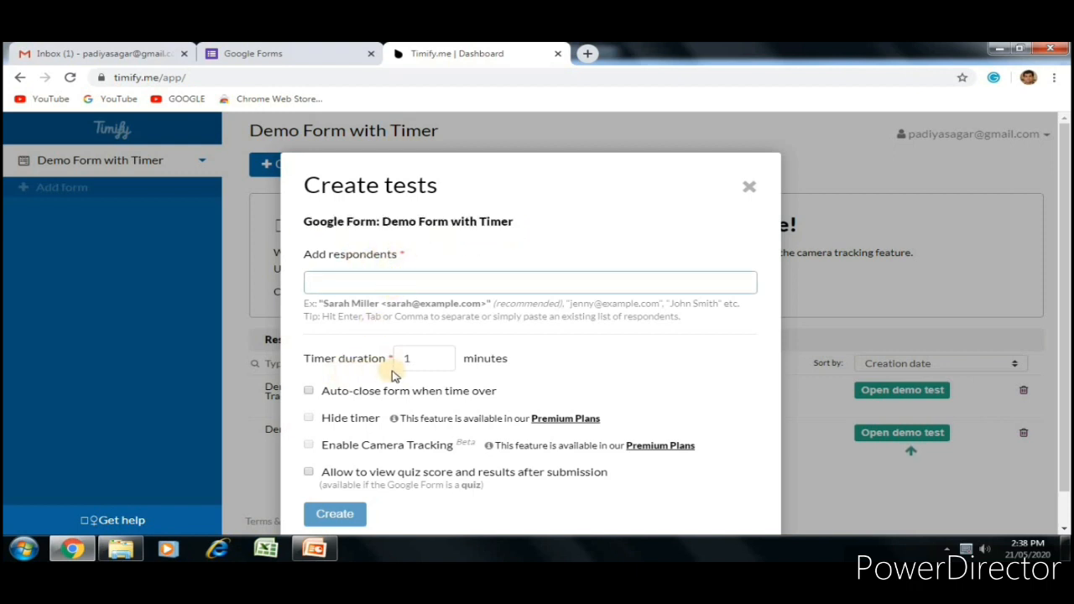
left_click(421, 359)
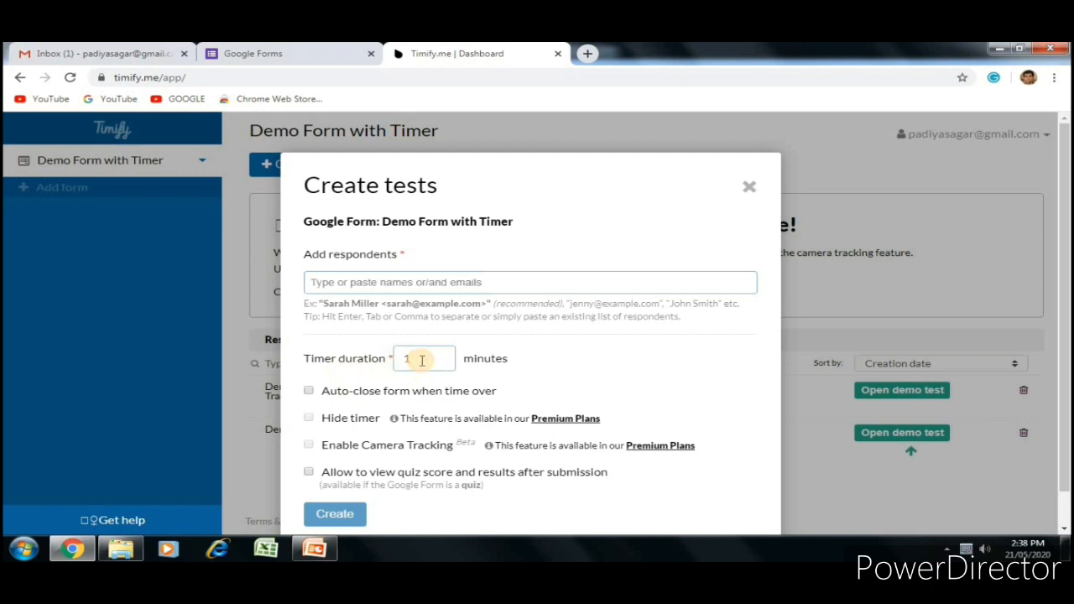
type("10")
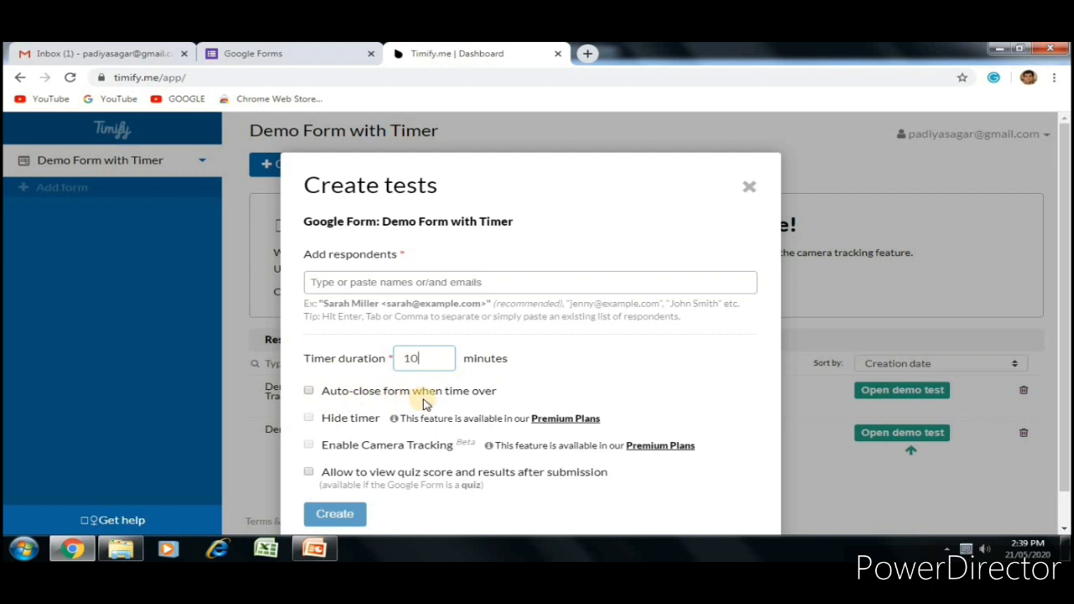
left_click(309, 392)
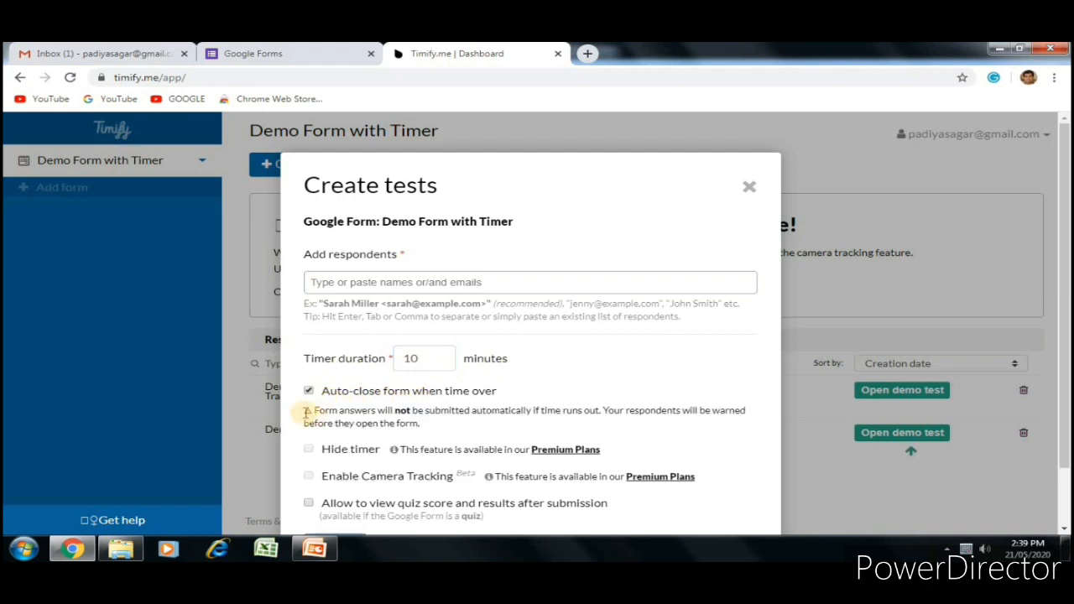
left_click_drag(307, 412, 517, 429)
left_click(517, 429)
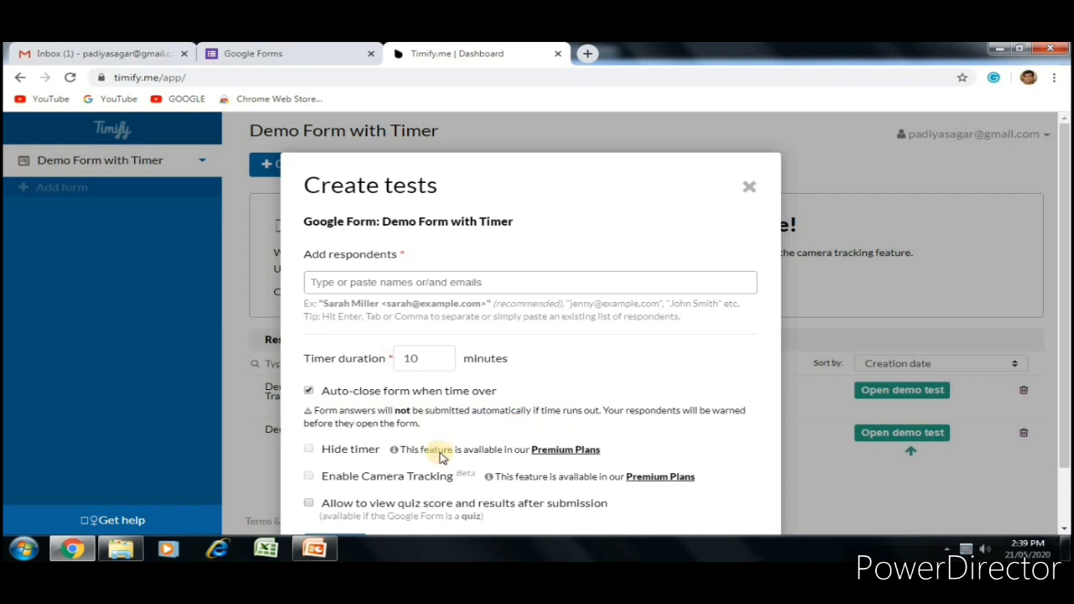
left_click(308, 504)
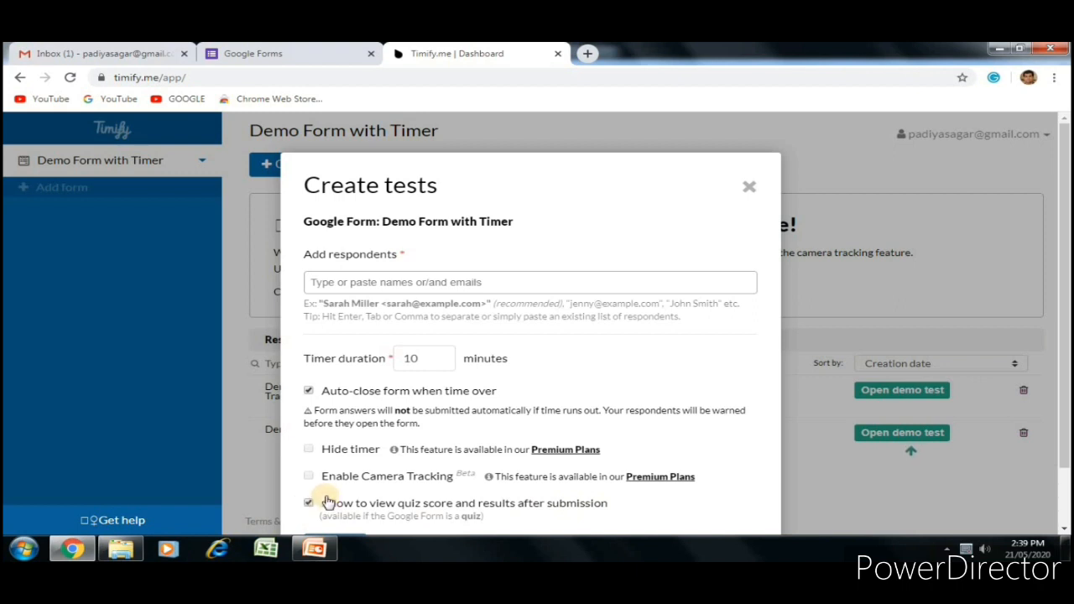
Zoom out, attempt Create, and close the Create tests dialog without creating tests.
key("ctrl+minus")
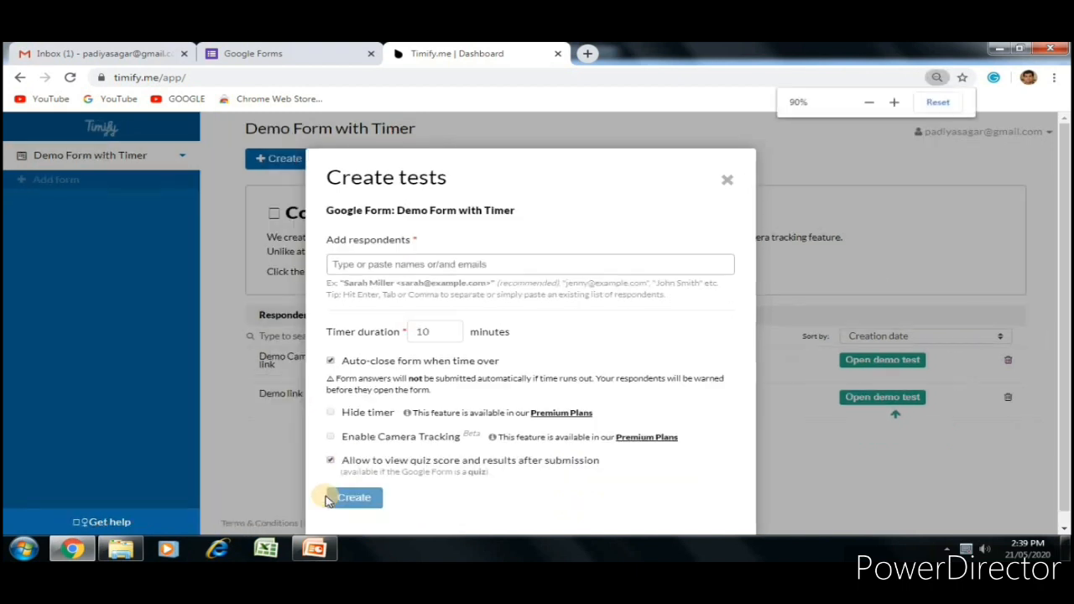
left_click(354, 499)
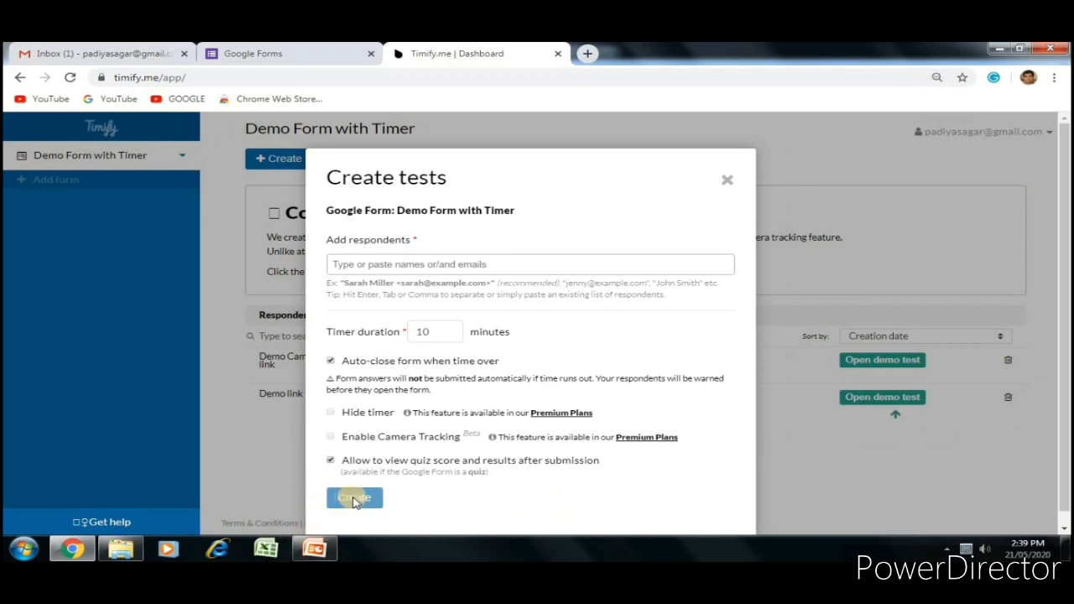
left_click(727, 181)
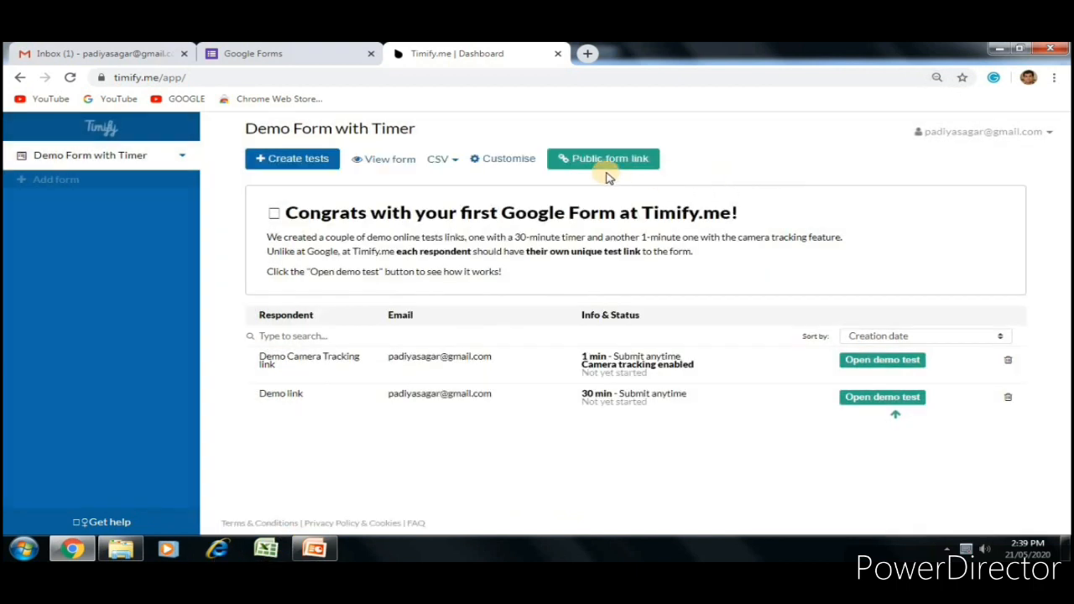
left_click(607, 166)
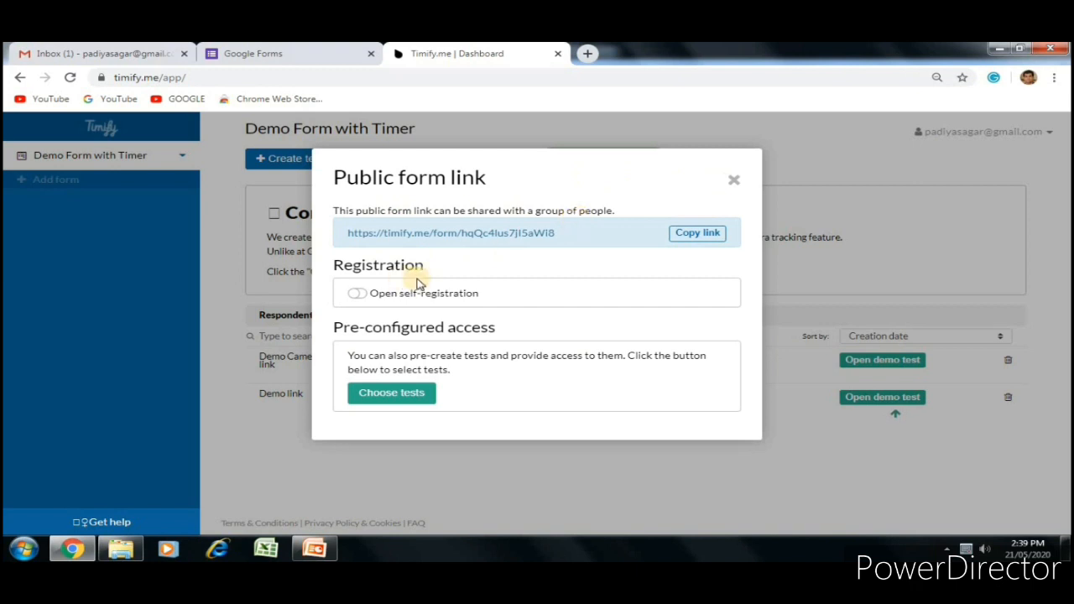
Turn on open self-registration, save the 1-minute auto-close defaults, and check Choose tests.
left_click(359, 295)
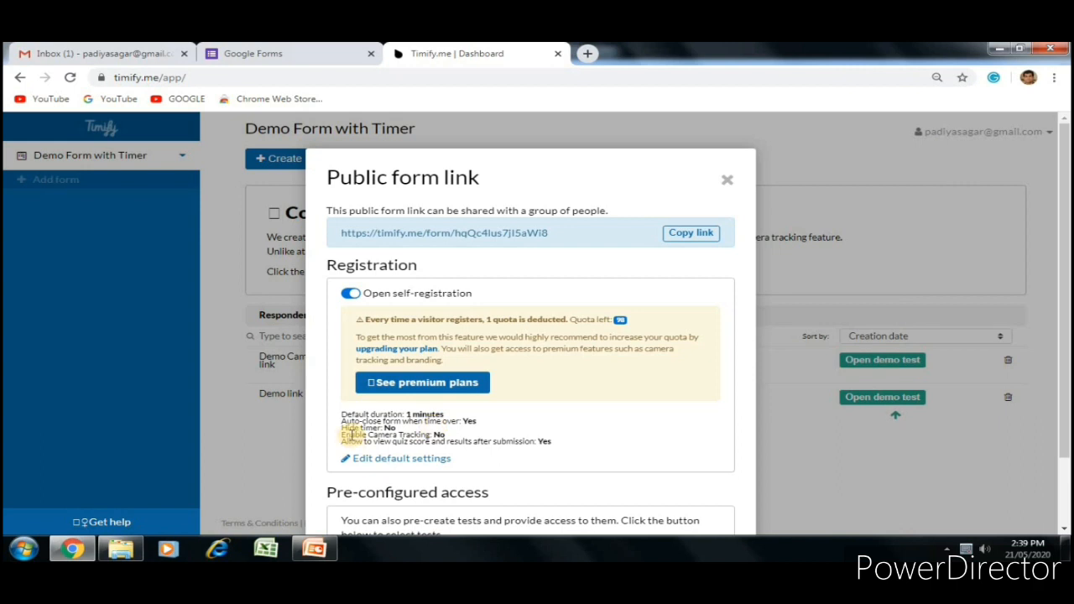
left_click(422, 460)
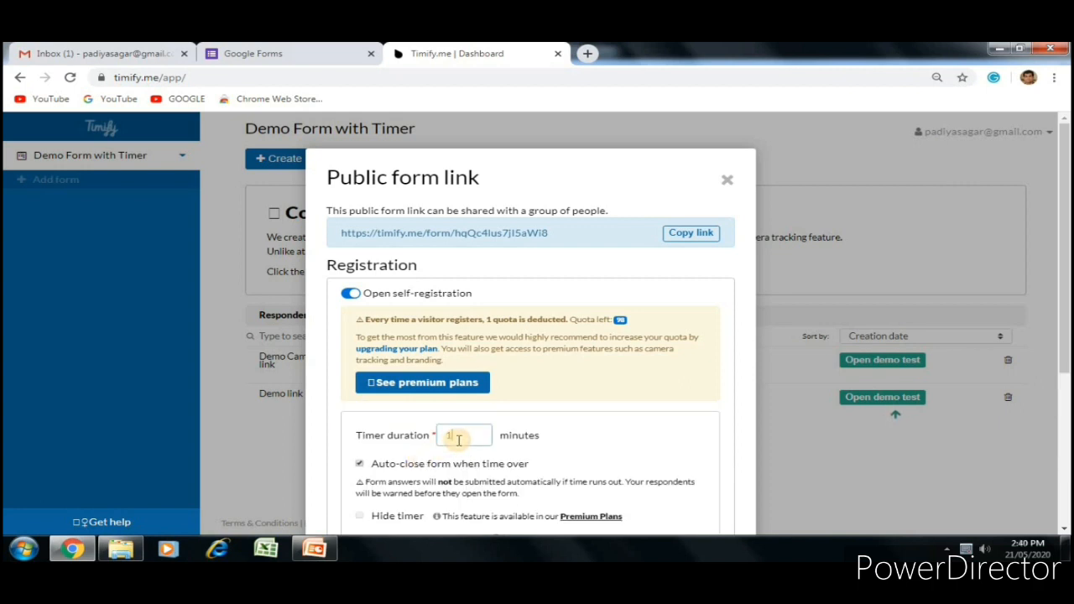
key("ctrl+minus")
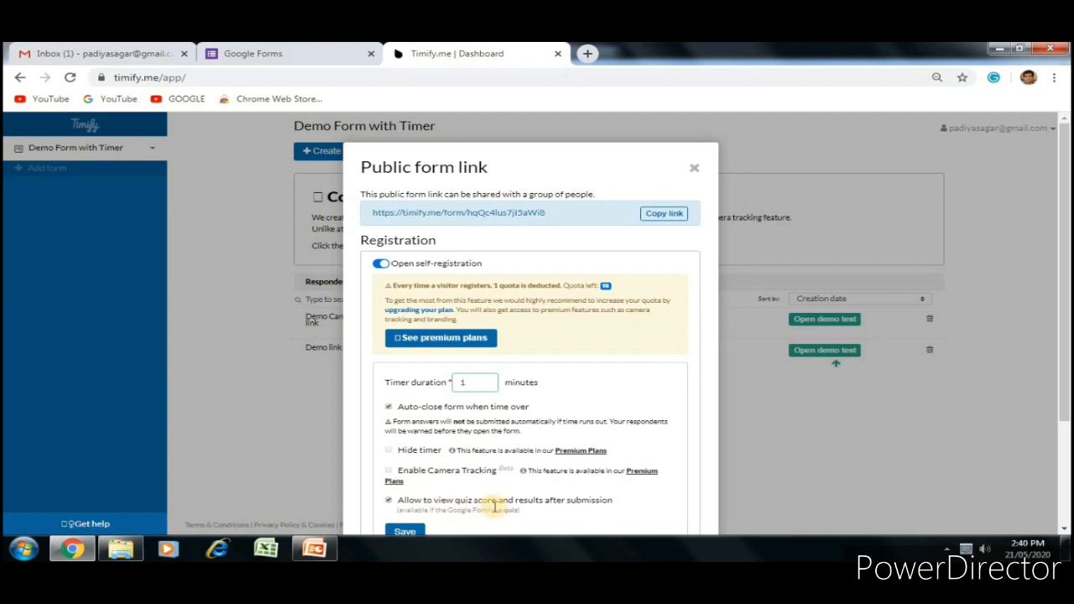
left_click(406, 531)
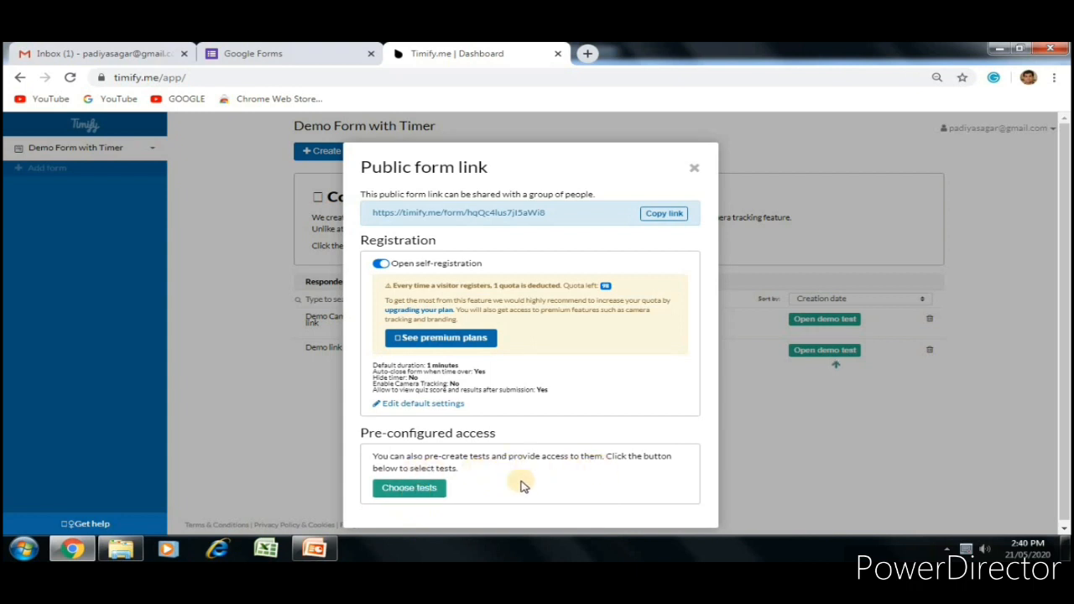
left_click(412, 488)
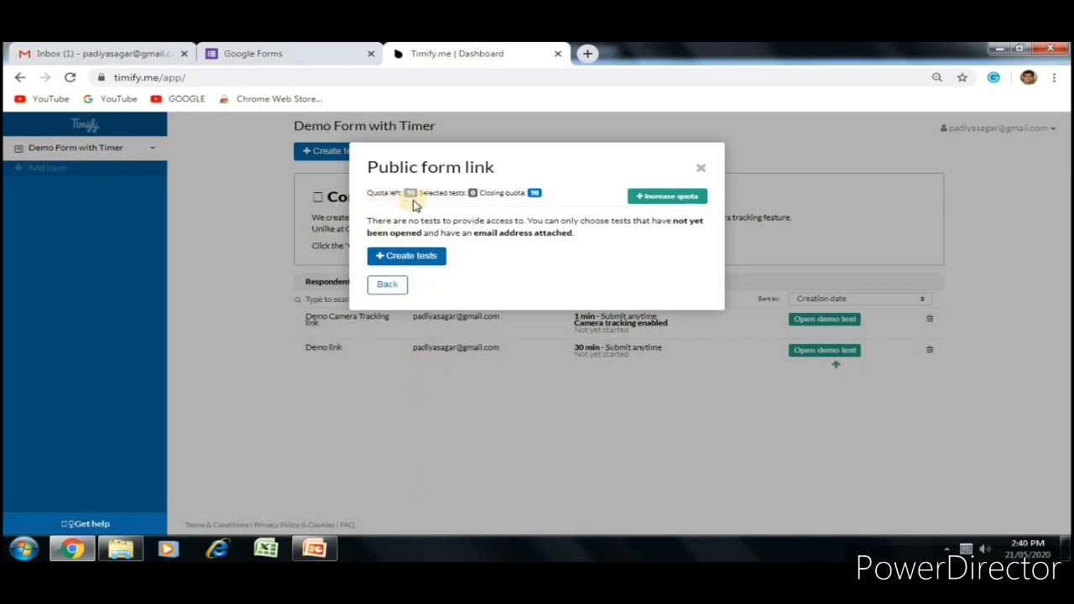
left_click(662, 196)
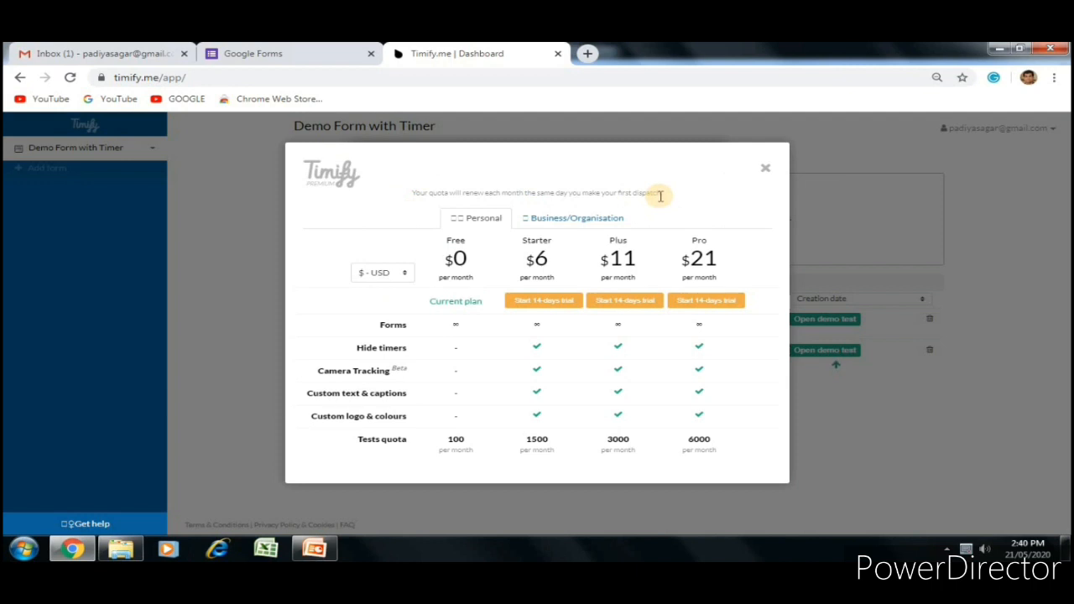
left_click(767, 168)
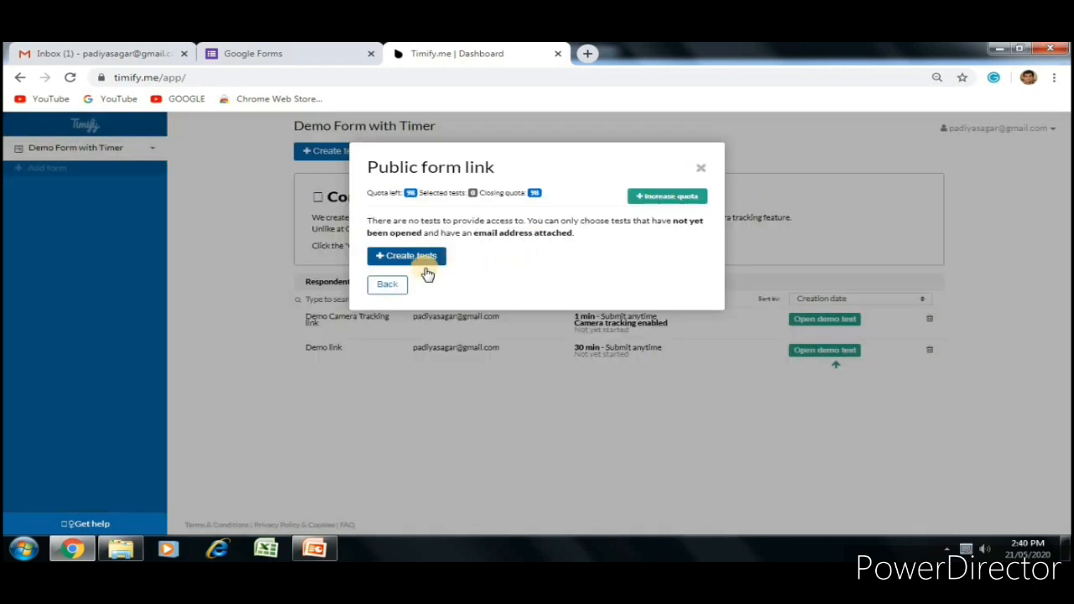
left_click(425, 265)
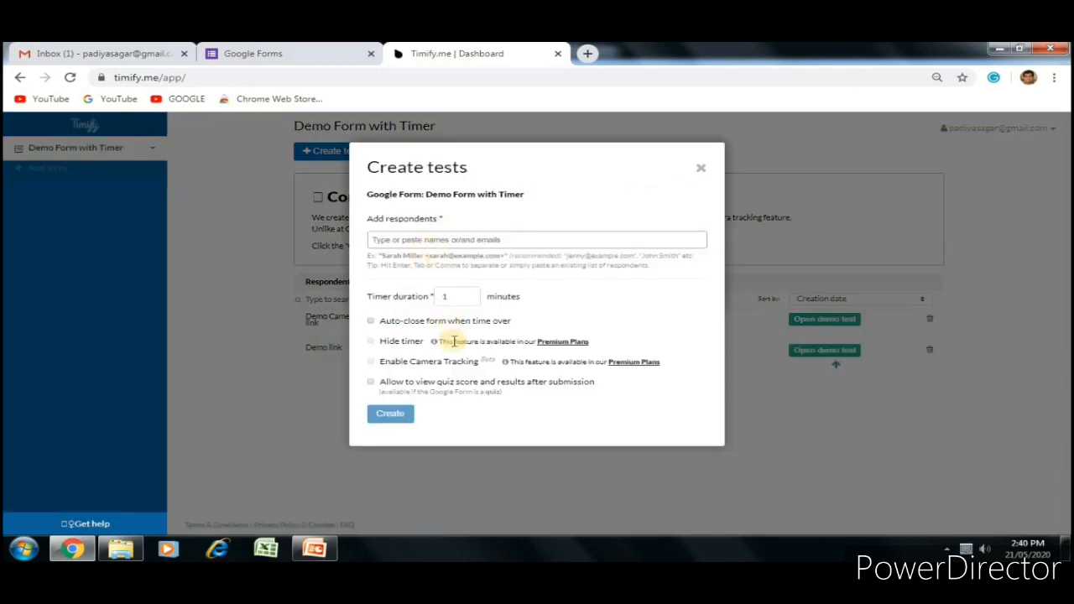
left_click(700, 170)
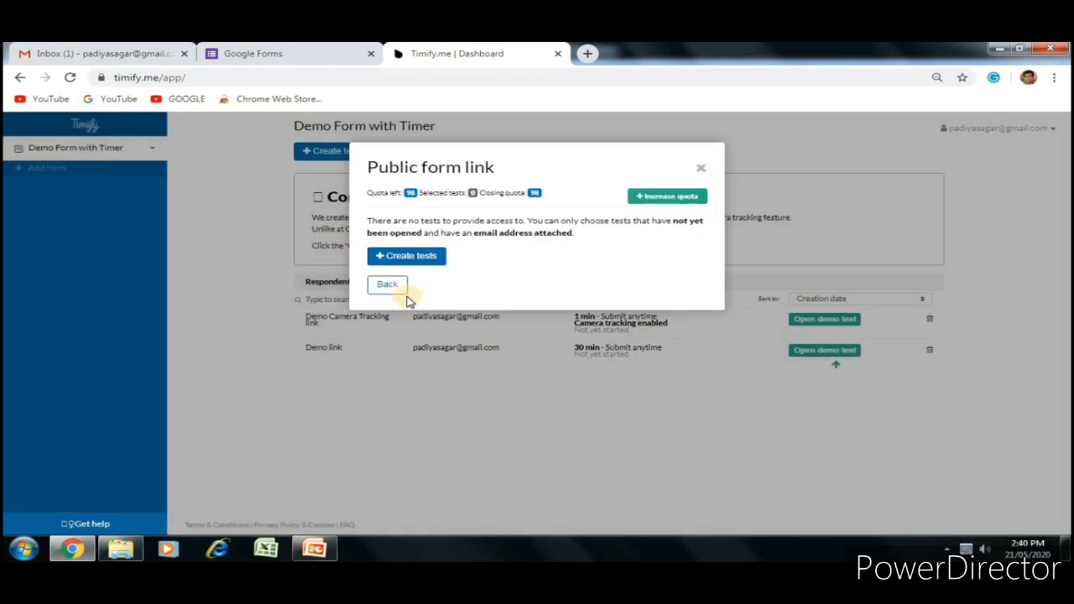
Restore full page zoom and copy the form's link from the Public form link dialog.
left_click(398, 296)
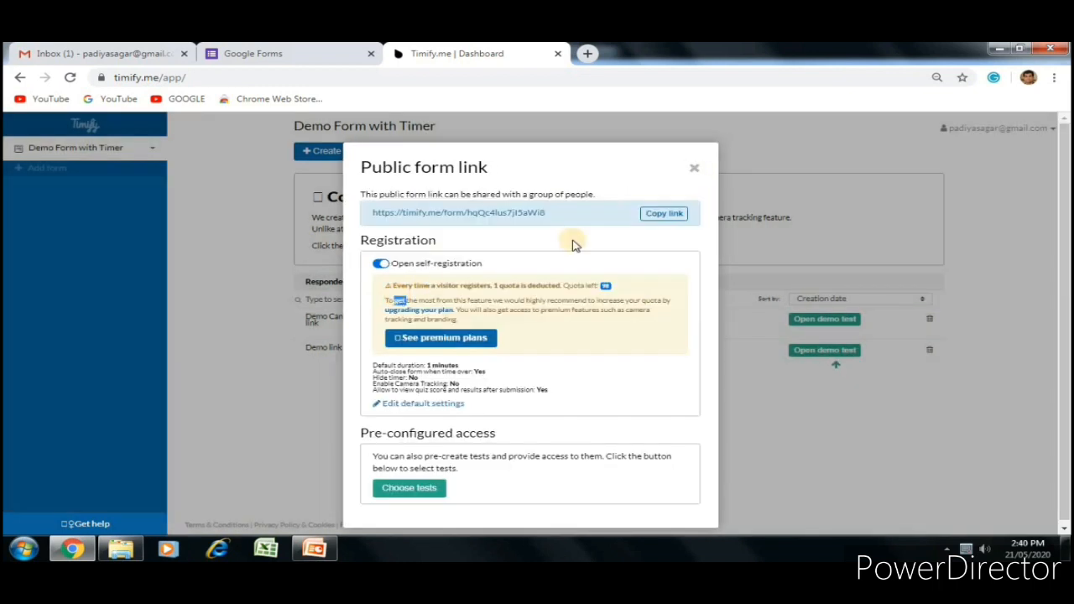
left_click(695, 170)
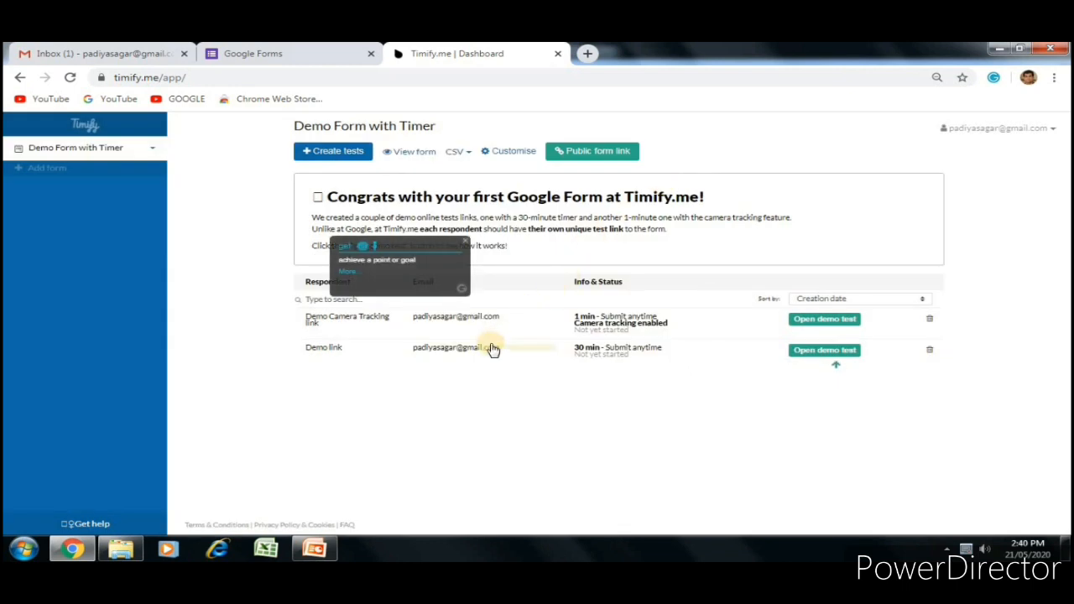
key("ctrl+plus")
key("ctrl+plus")
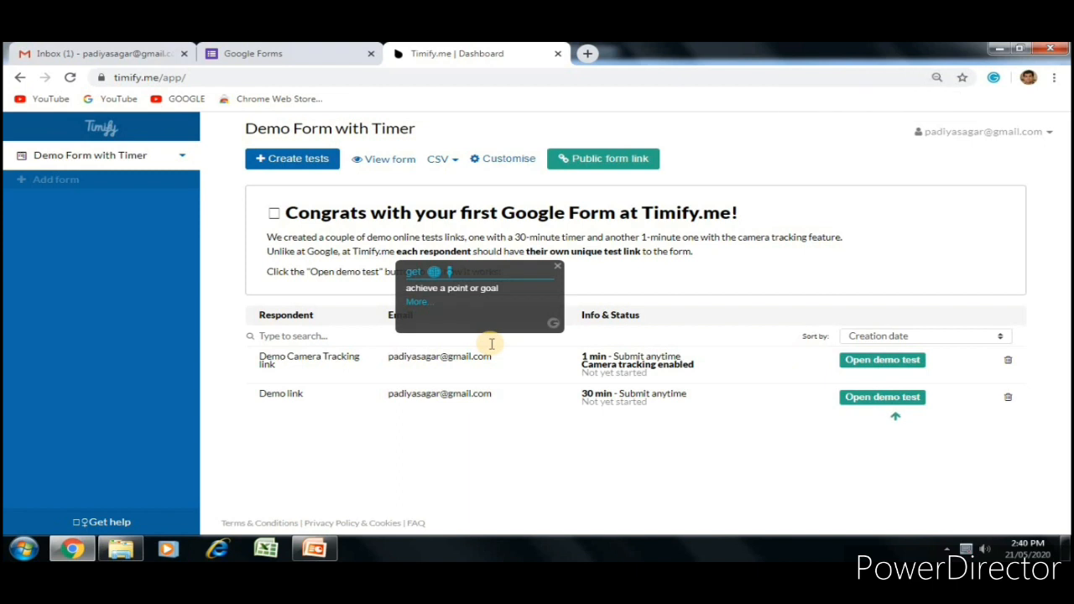
key("ctrl+plus")
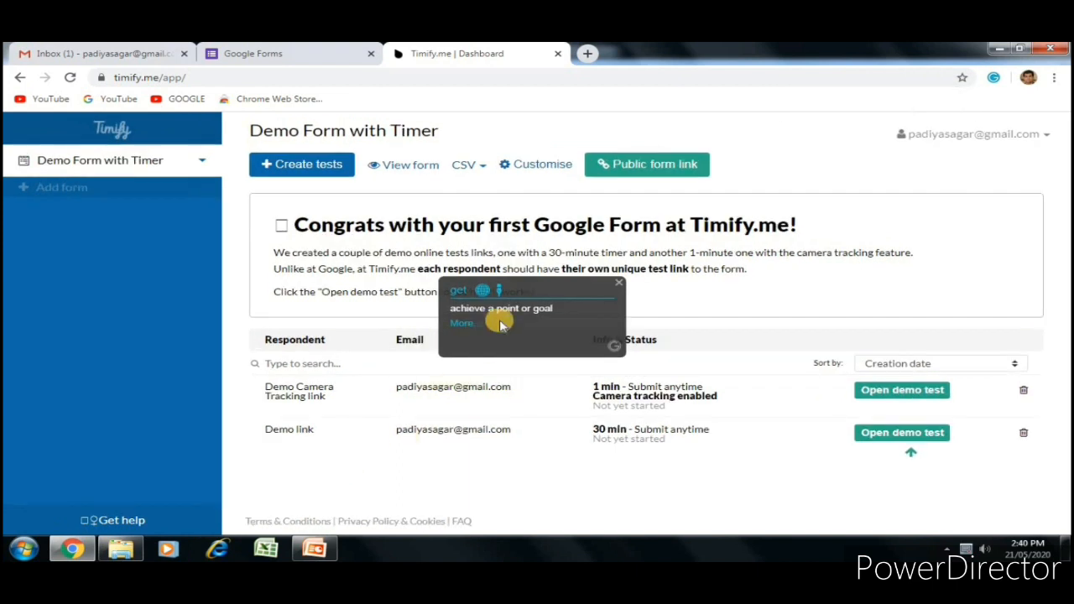
left_click(631, 168)
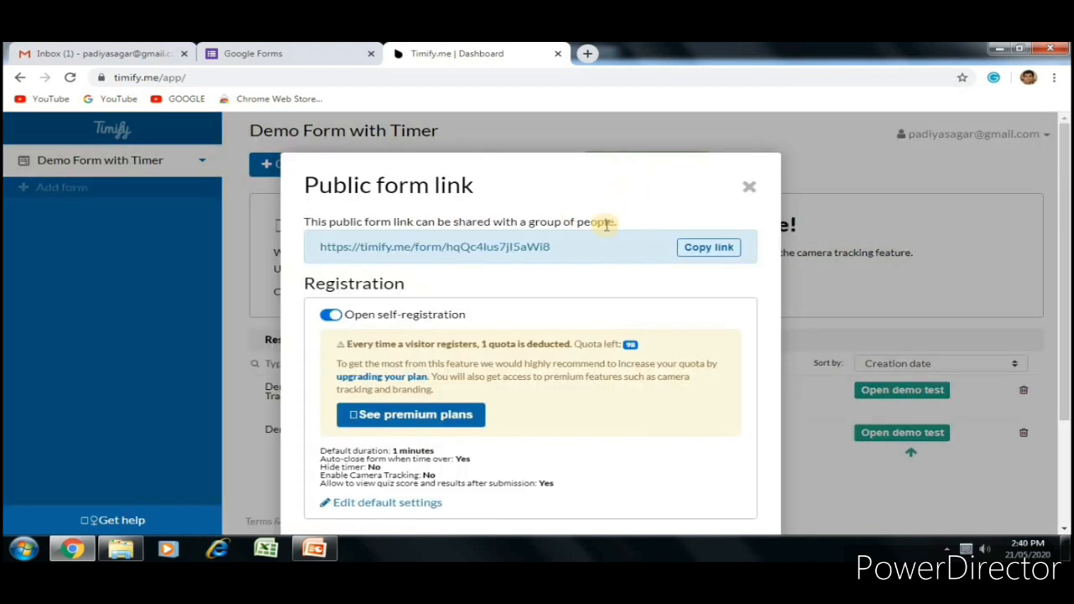
left_click(693, 254)
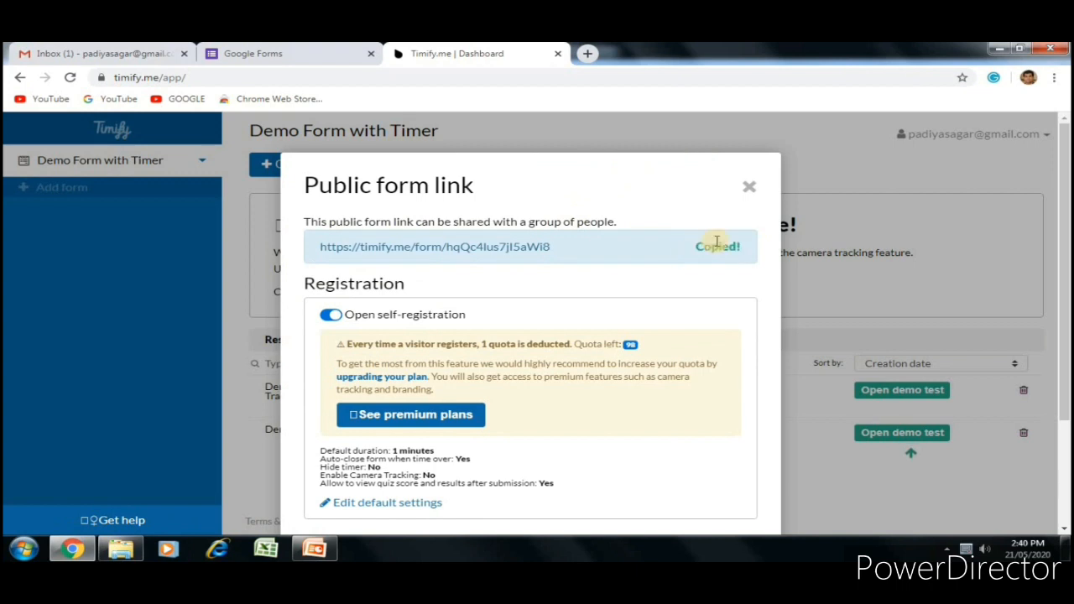
Load the public form link in a new tab and request a personal test link for the respondent's e-mail.
left_click(588, 56)
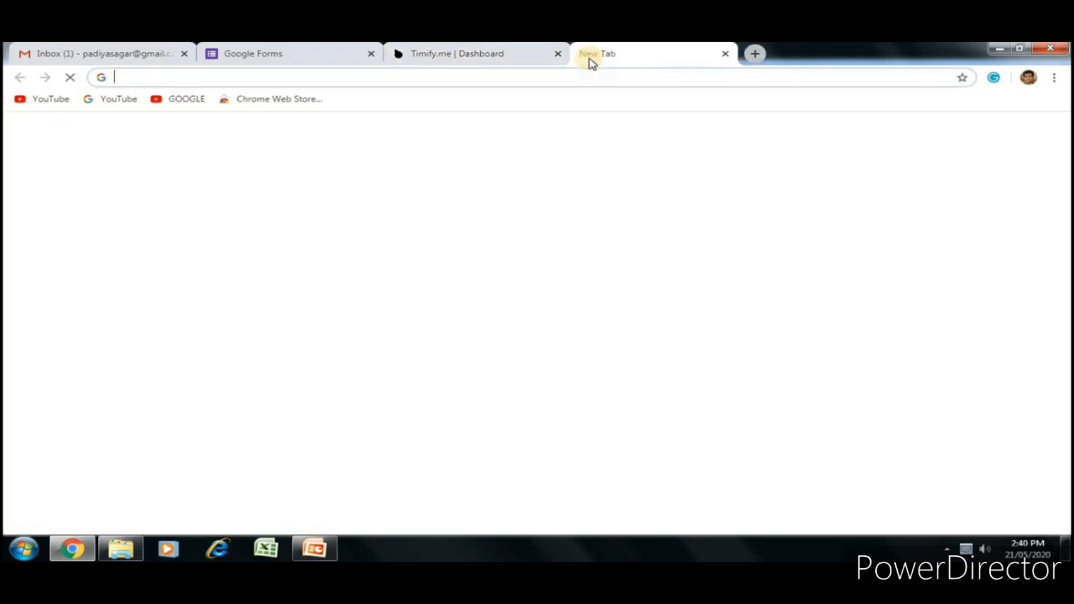
key("ctrl+v")
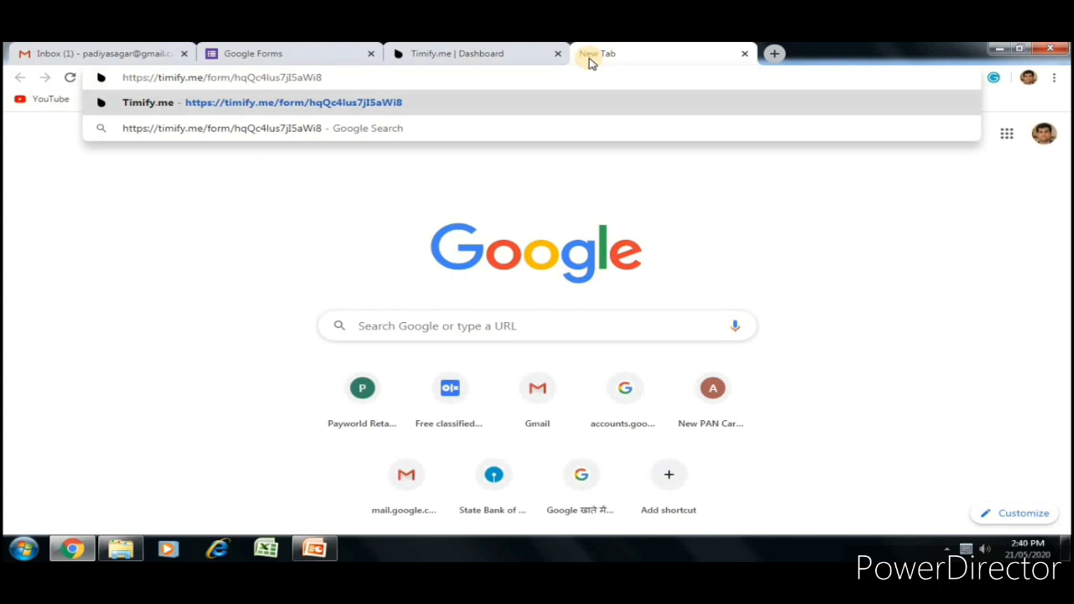
key("Return")
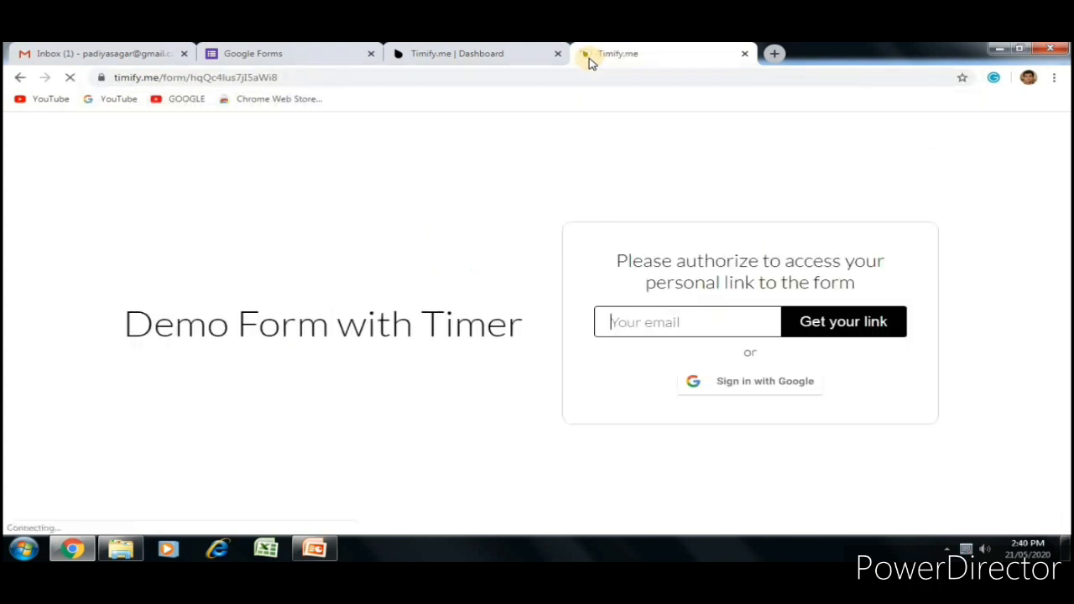
left_click(644, 322)
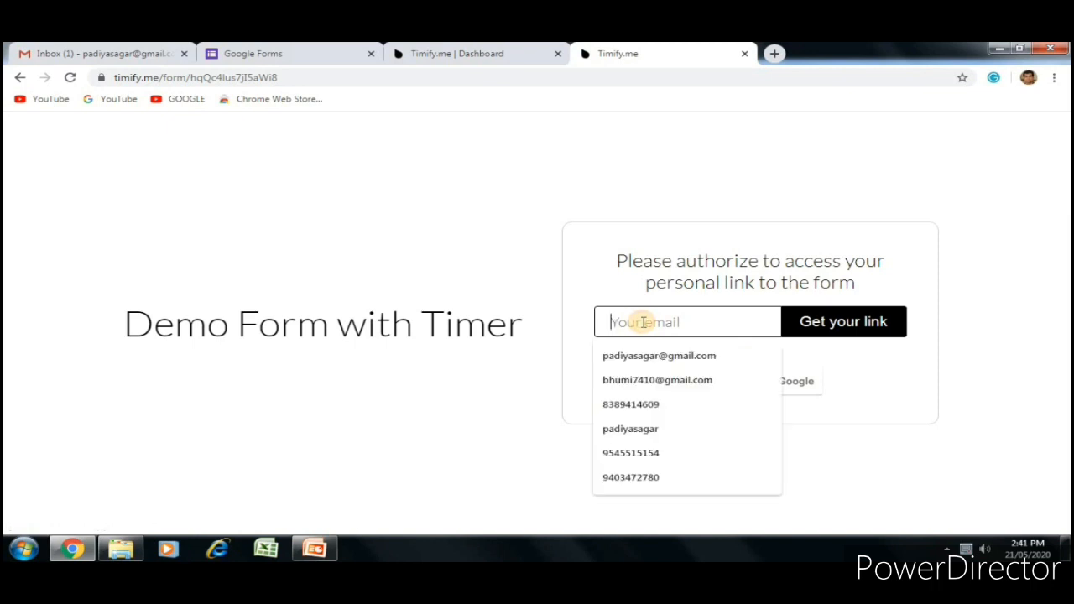
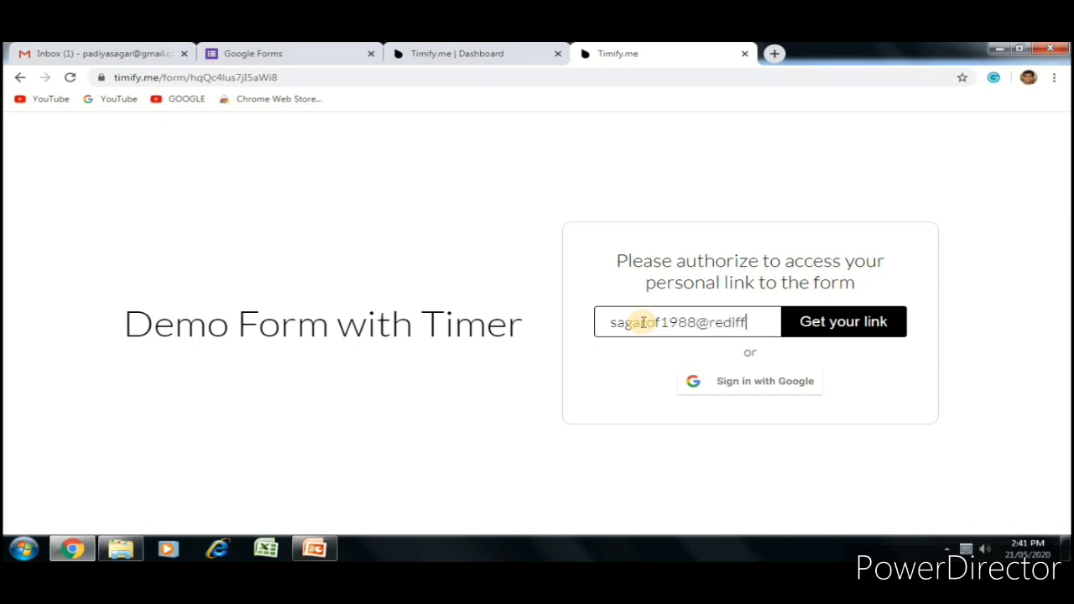
left_click(836, 328)
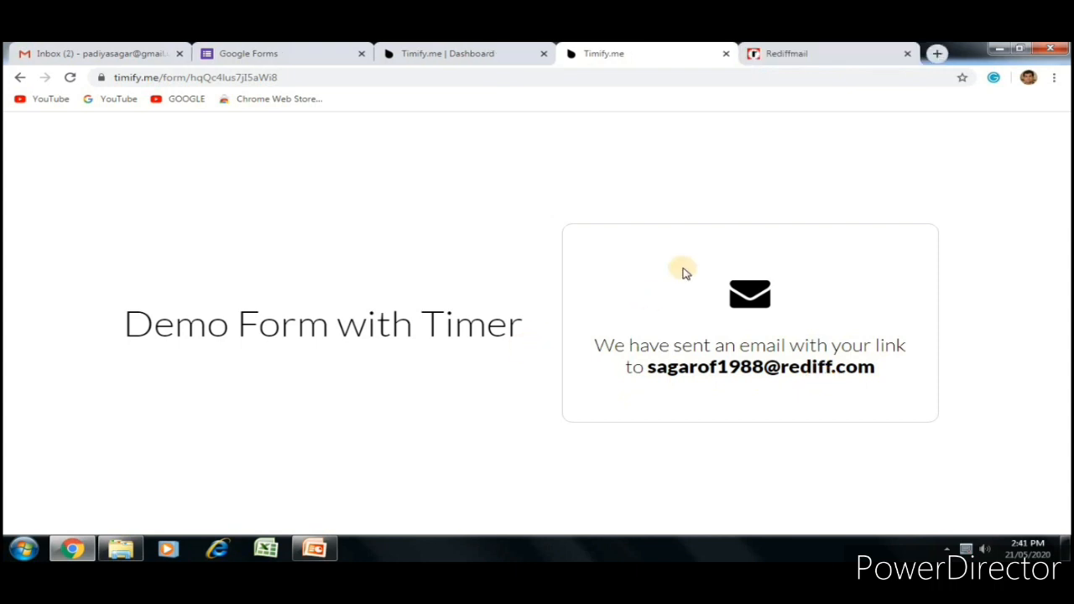
Open the Demo Form with Timer e-mail in Rediffmail and follow its 'Open your link' link.
left_click(837, 53)
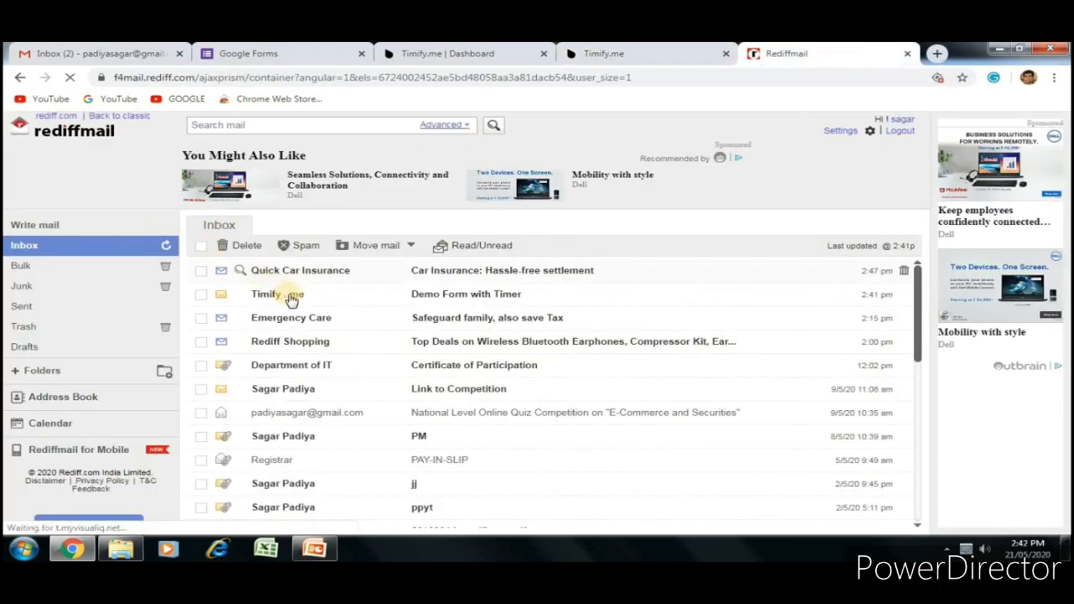
left_click(444, 299)
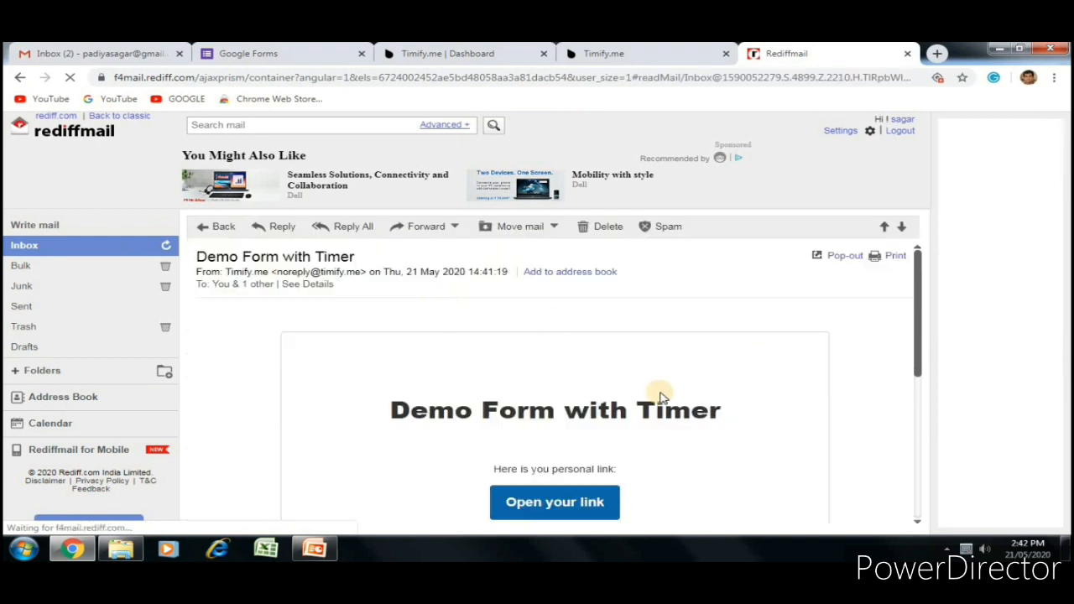
left_click_drag(918, 366, 918, 414)
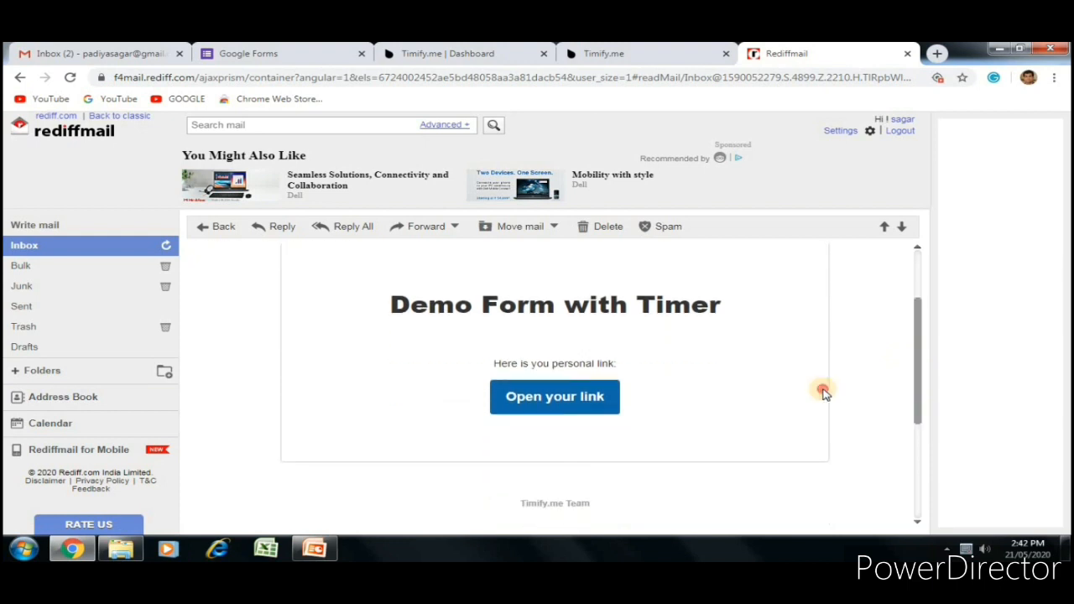
left_click(575, 409)
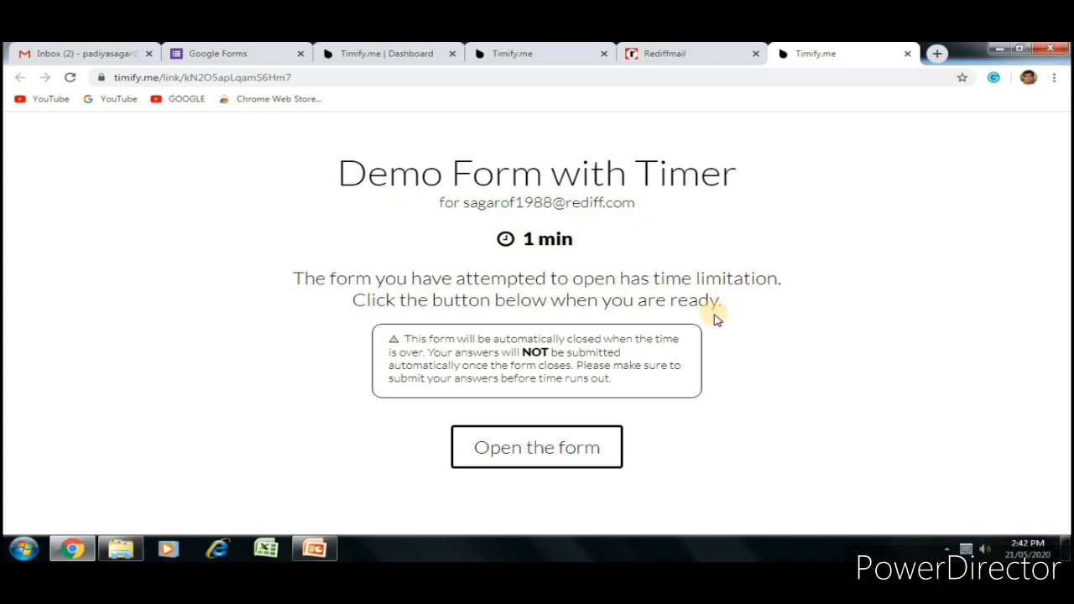
Start the timed form and fill in the respondent's email, name and contact number.
left_click(568, 462)
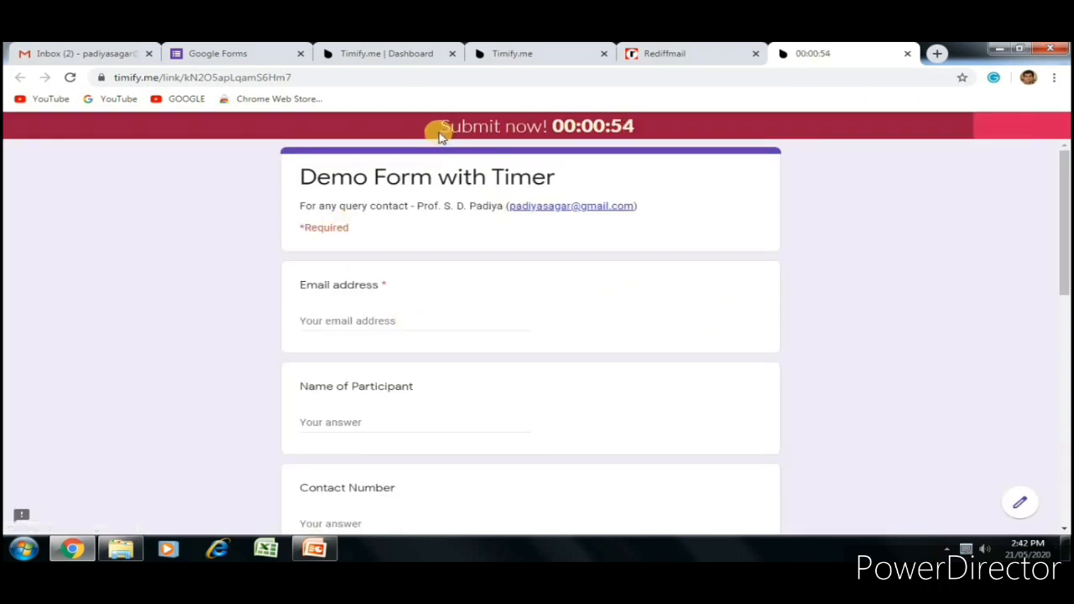
left_click_drag(441, 134, 623, 137)
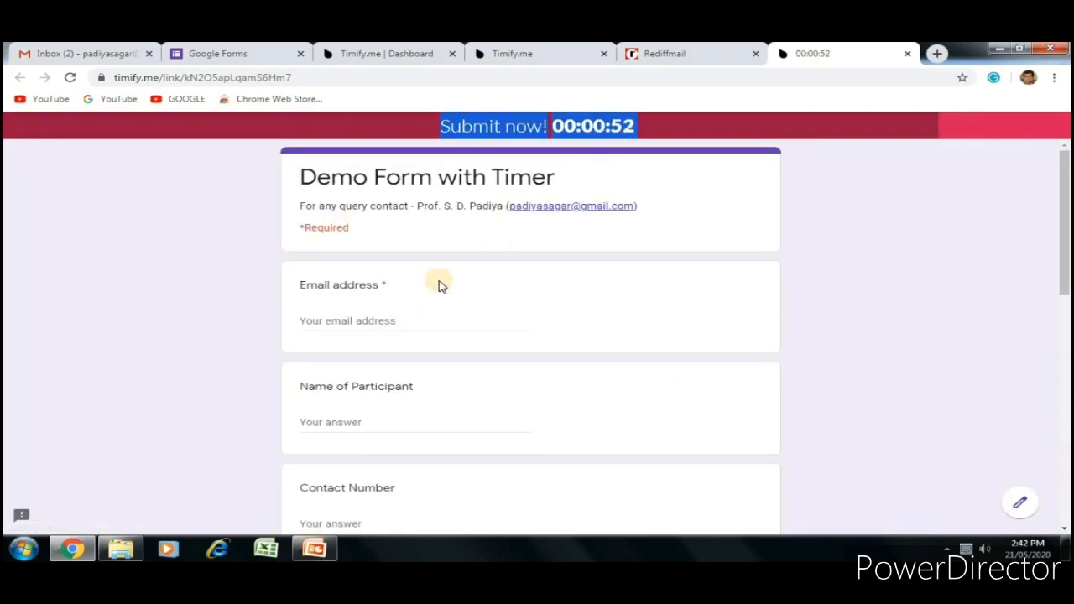
left_click(421, 318)
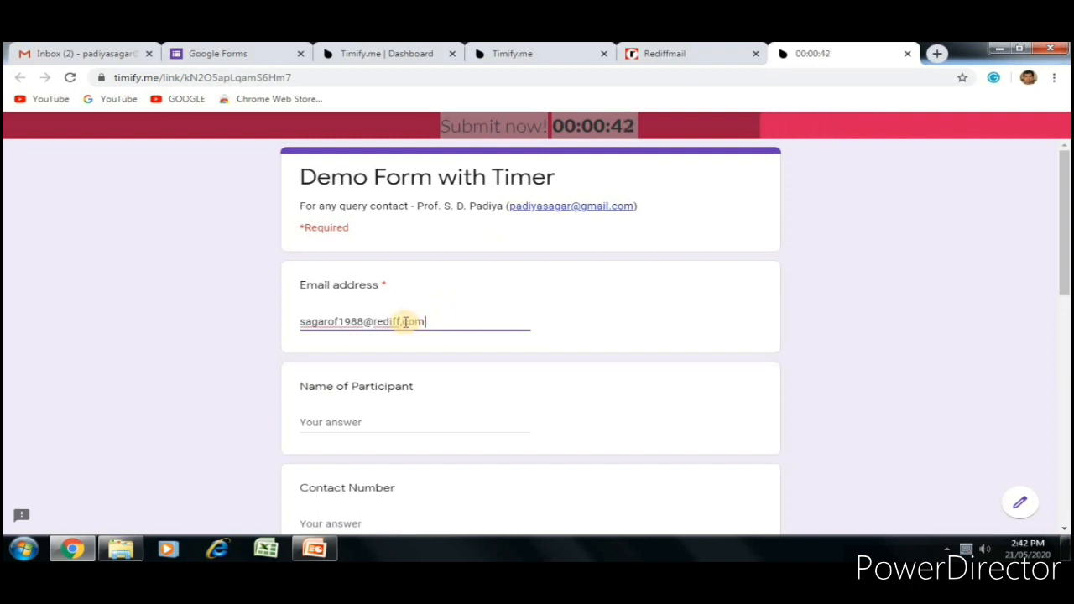
key("Tab")
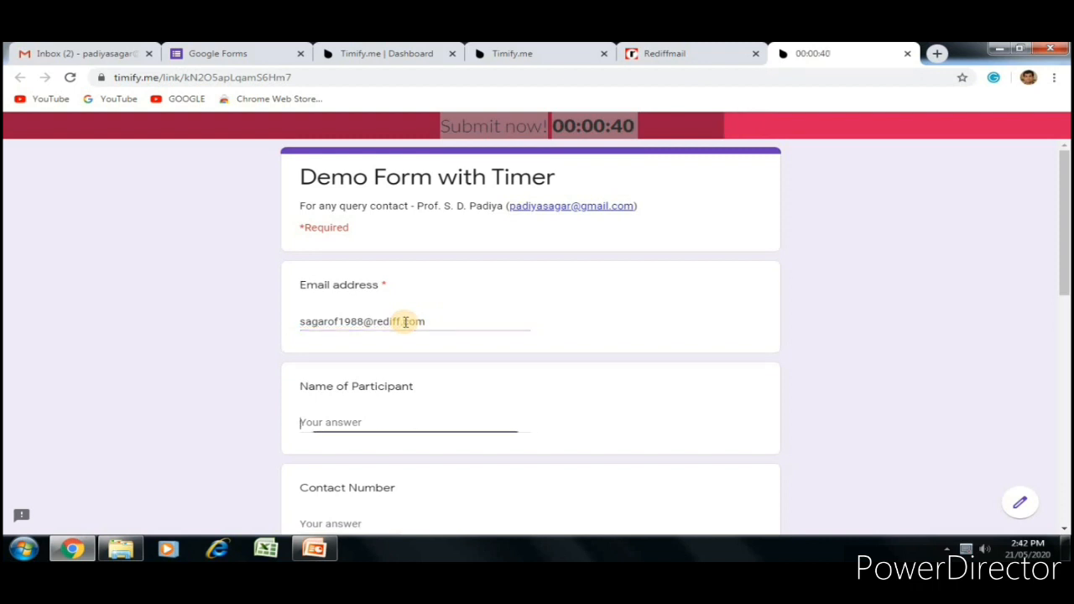
type("sagar pa")
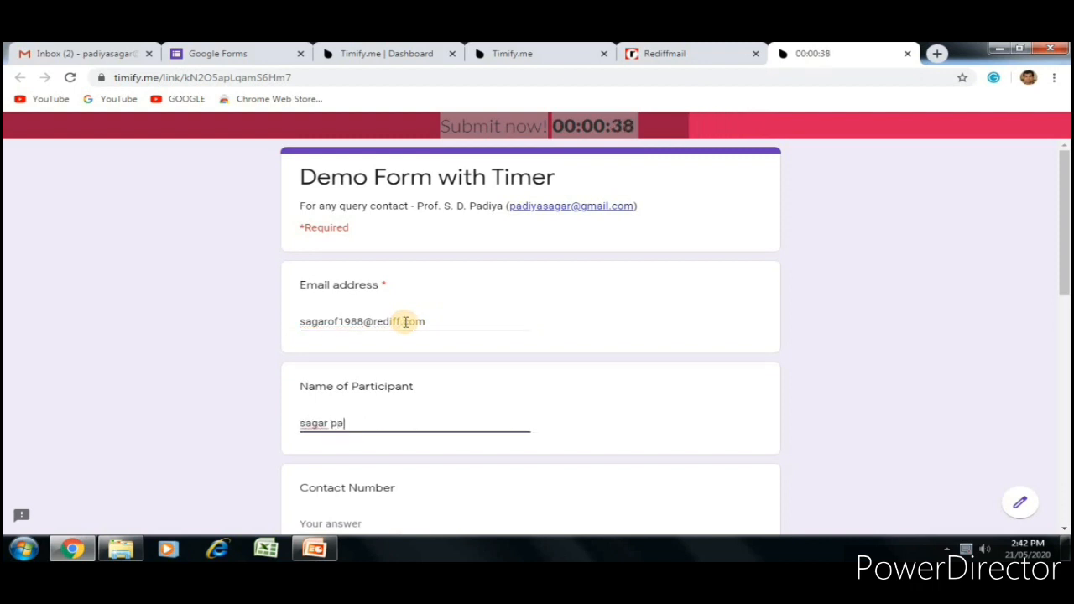
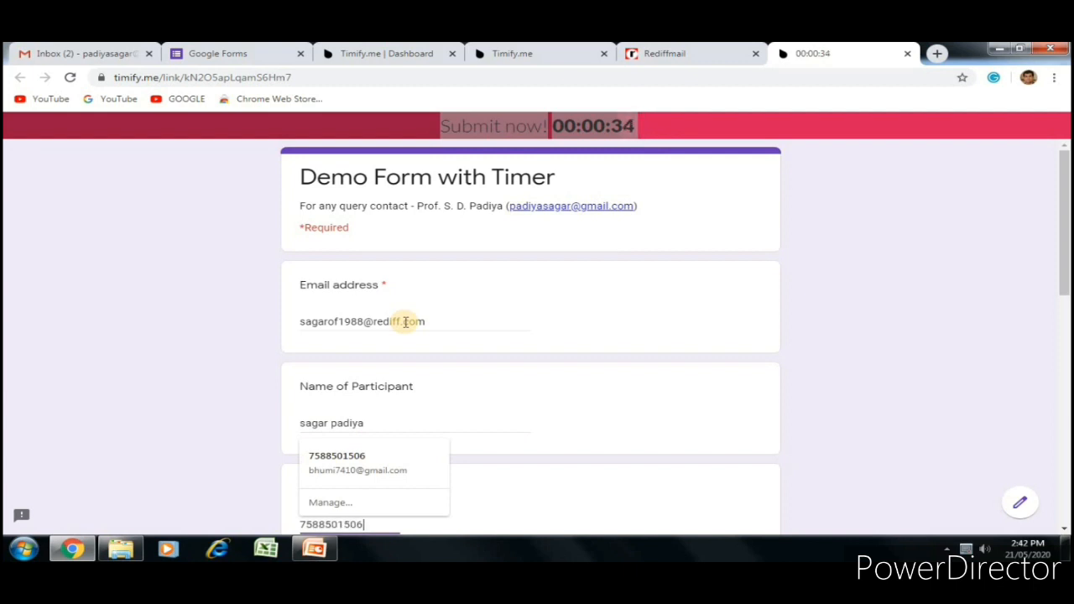
Answer Mumbai for Capital of India and Capital of Maharashtra State, then submit.
scroll(405, 322, "down", 3)
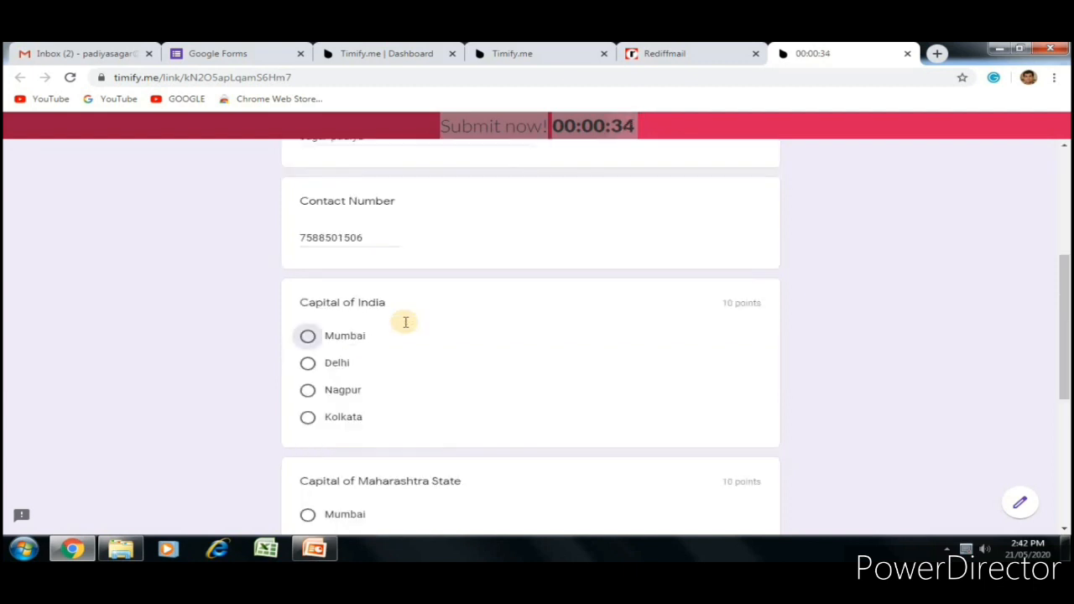
left_click(307, 337)
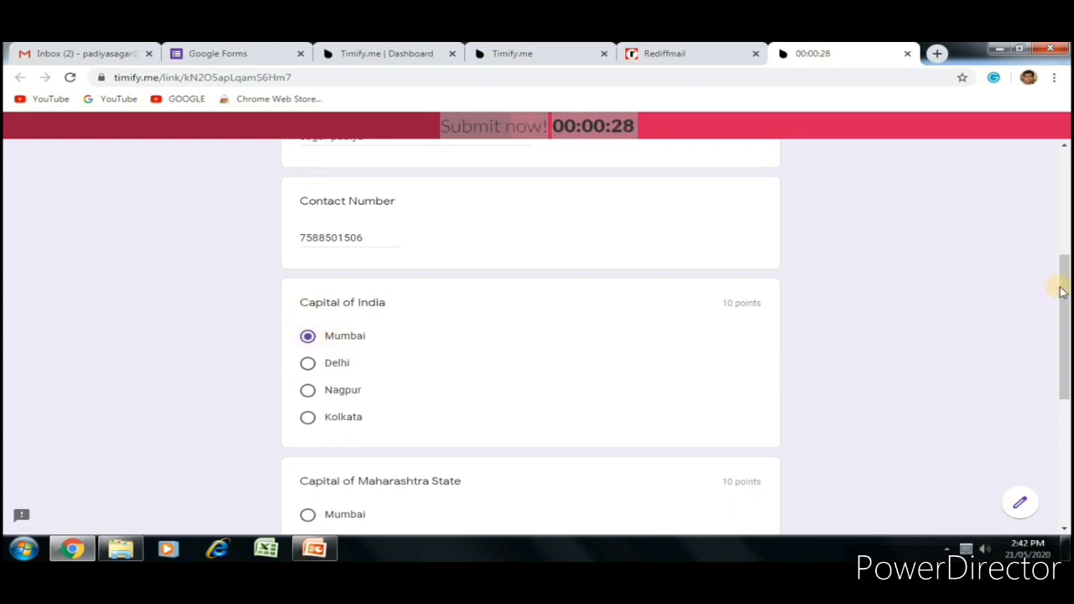
left_click_drag(1064, 281, 1011, 334)
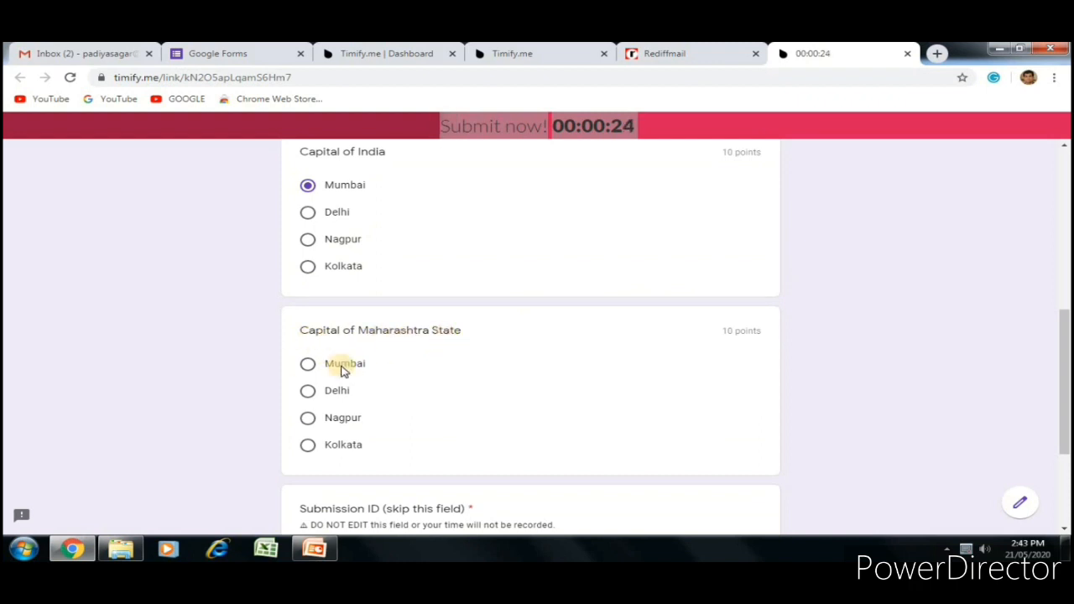
left_click(309, 366)
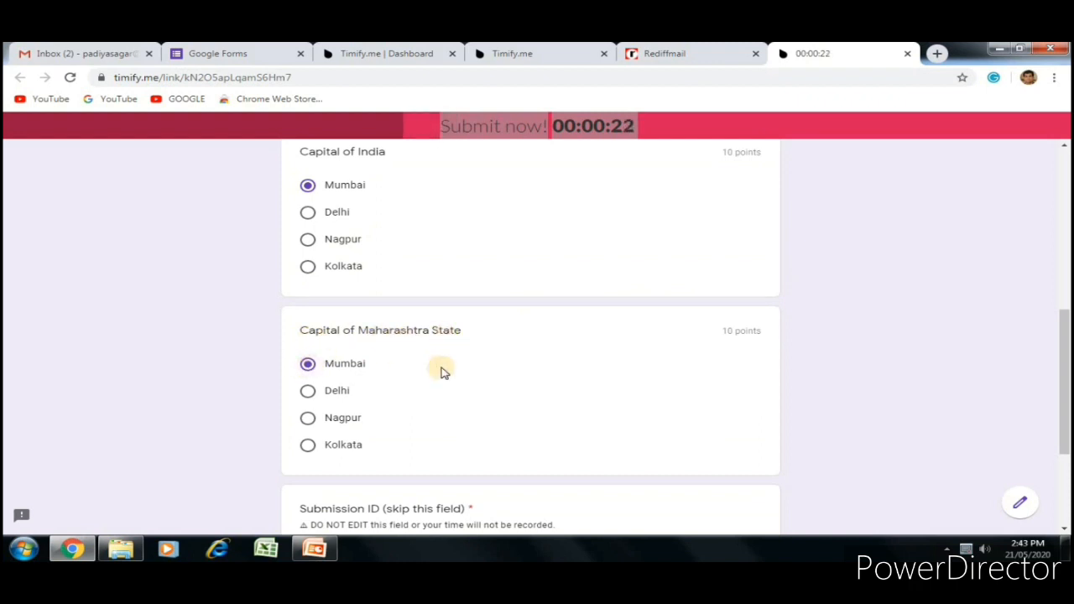
left_click_drag(1063, 353, 1065, 401)
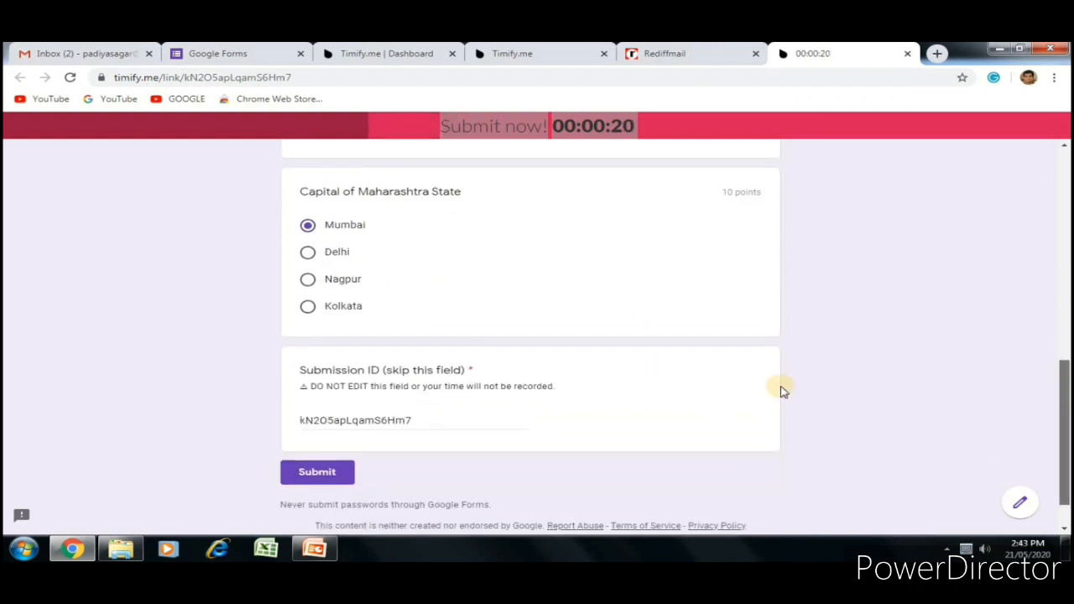
left_click(332, 474)
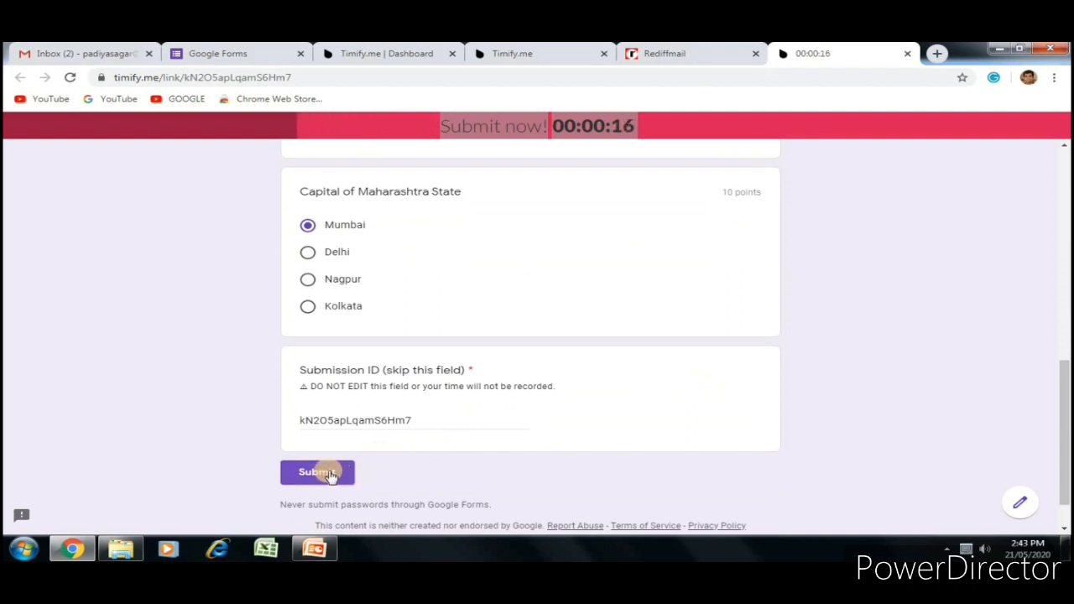
left_click(331, 474)
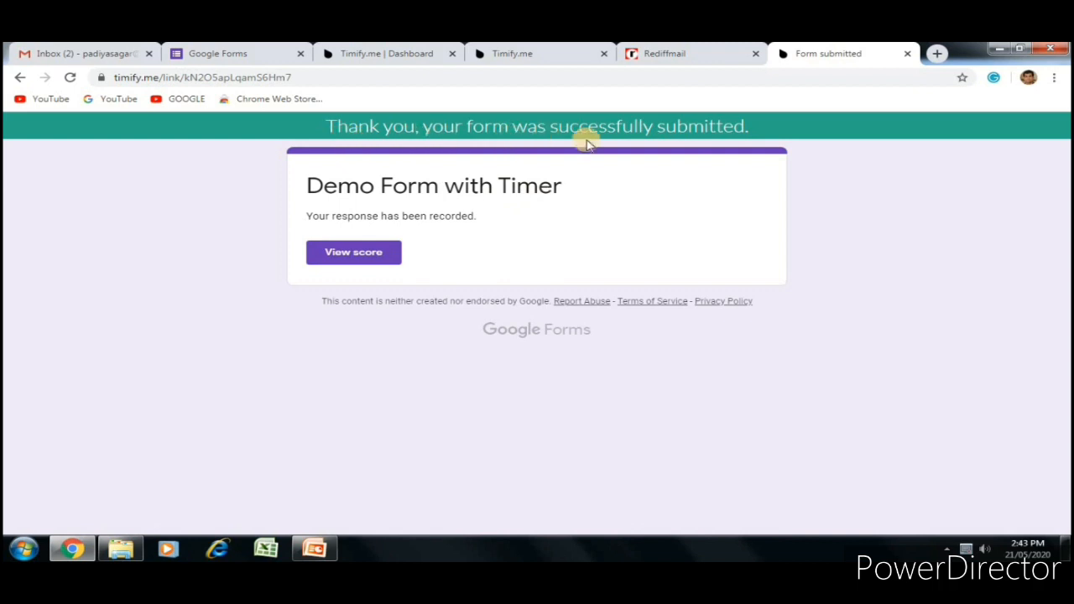
Review the 10/20 score and graded answers, with Delhi shown as India's correct capital.
left_click(377, 257)
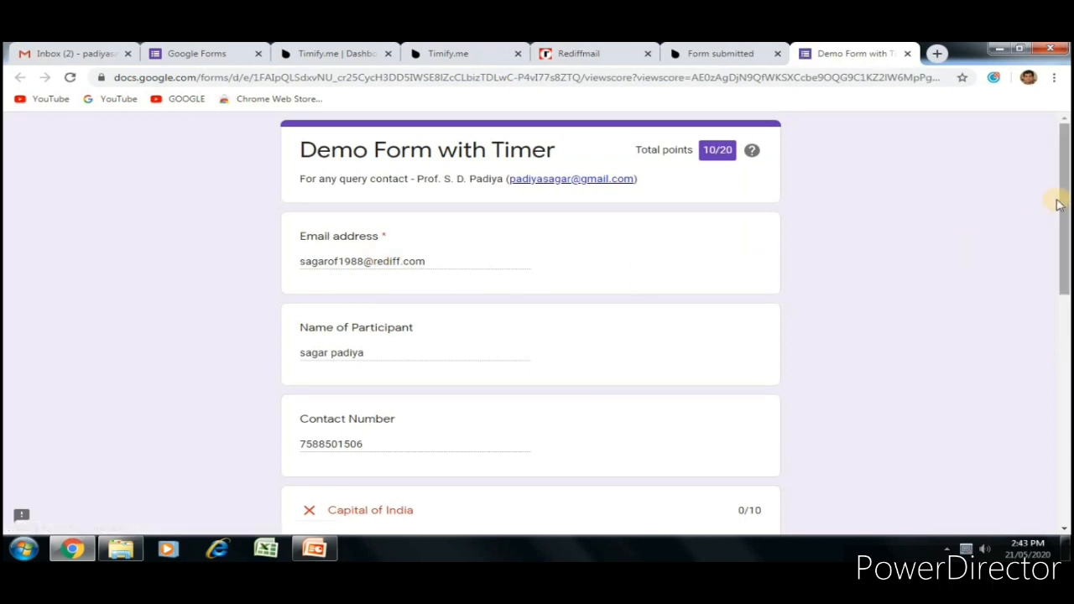
left_click_drag(701, 157, 734, 159)
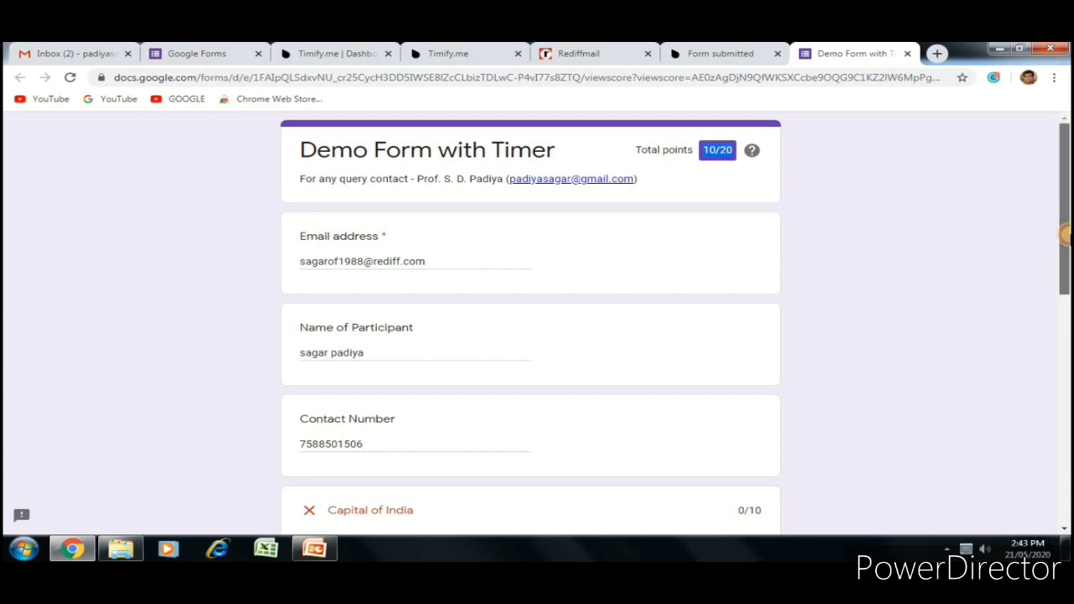
left_click_drag(1065, 225, 1065, 343)
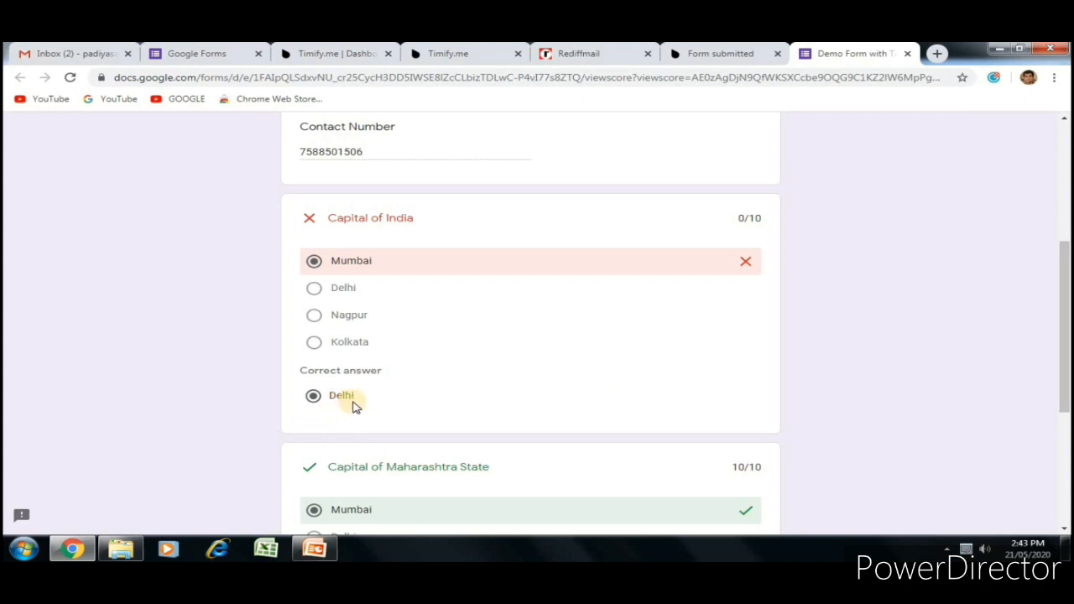
scroll(400, 376, "down", 3)
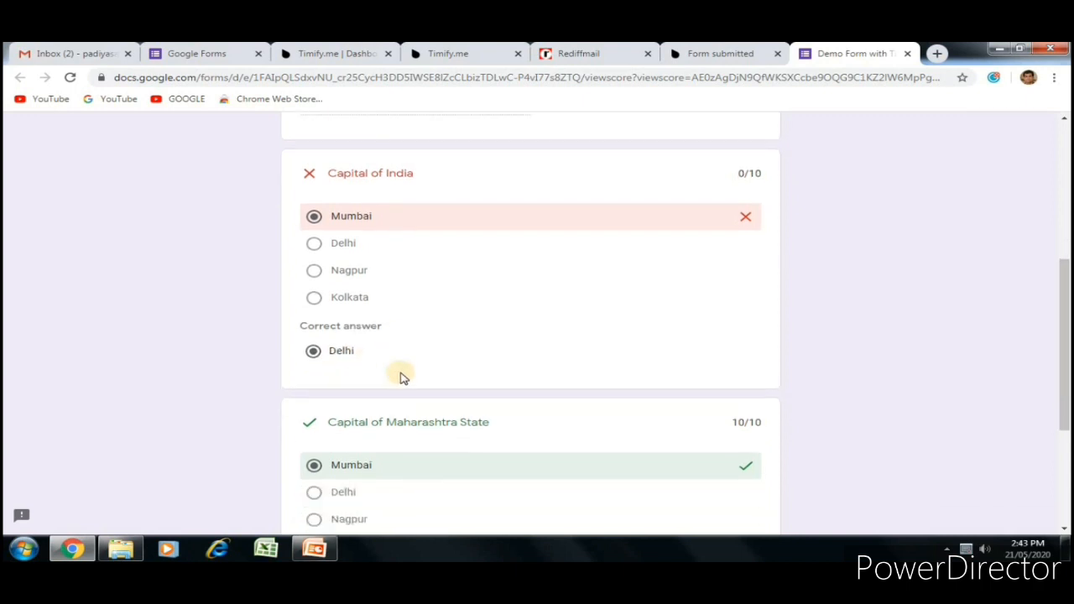
scroll(400, 377, "down", 1)
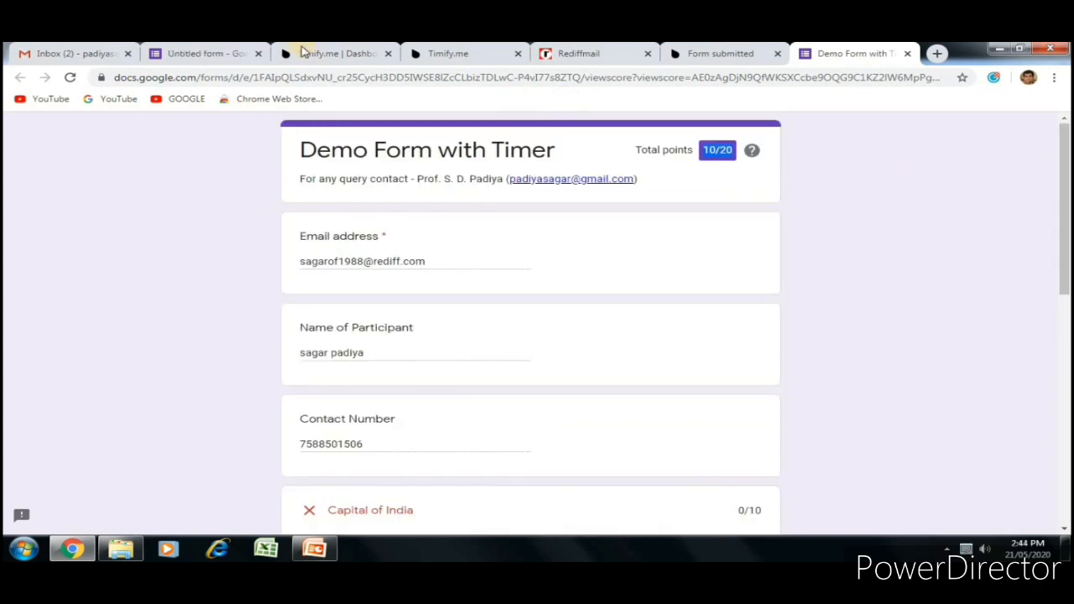
From the form's Responses summary, create the new spreadsheet 'Untitled form (Responses)' holding the 10 / 20 response.
left_click(251, 50)
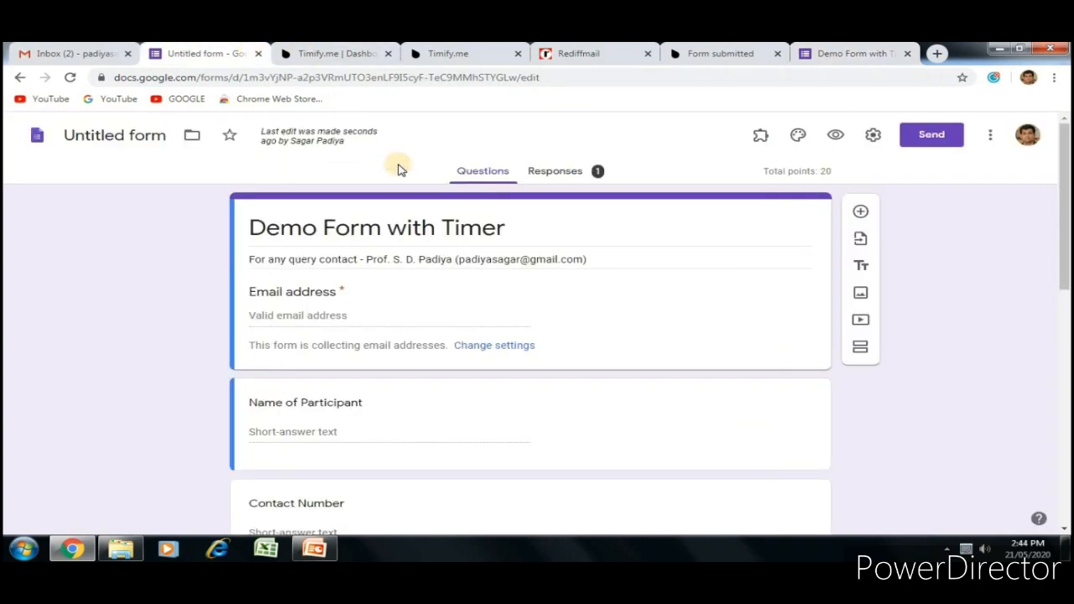
left_click(560, 176)
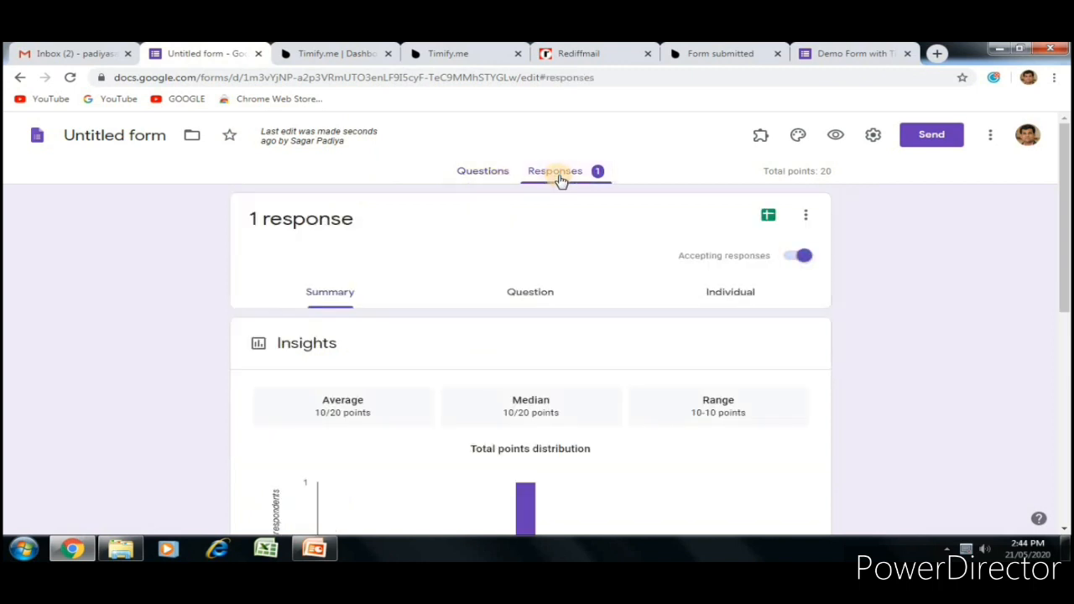
left_click(768, 216)
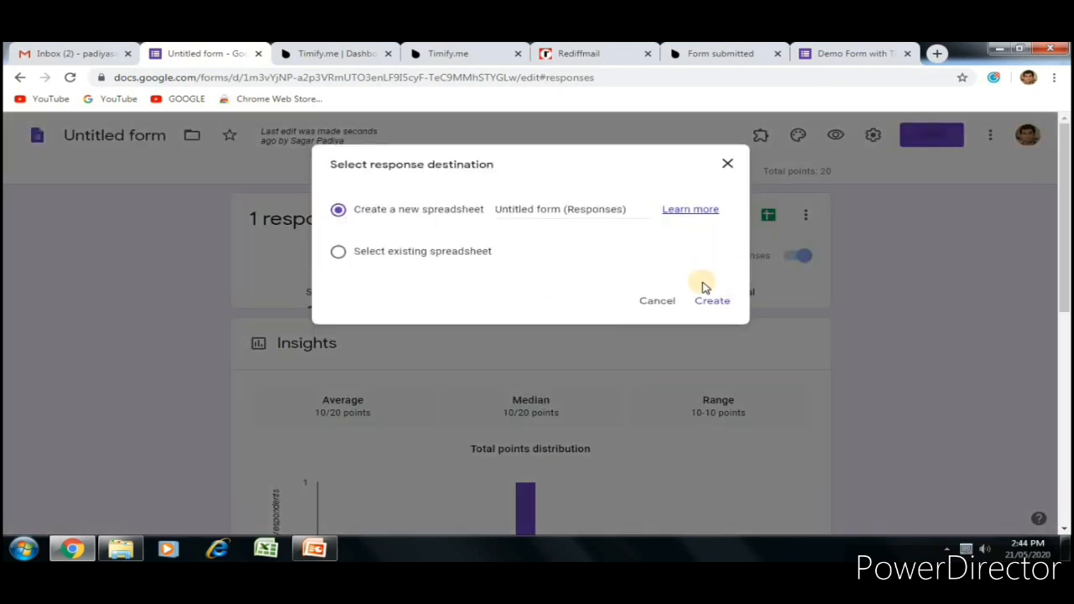
left_click(709, 302)
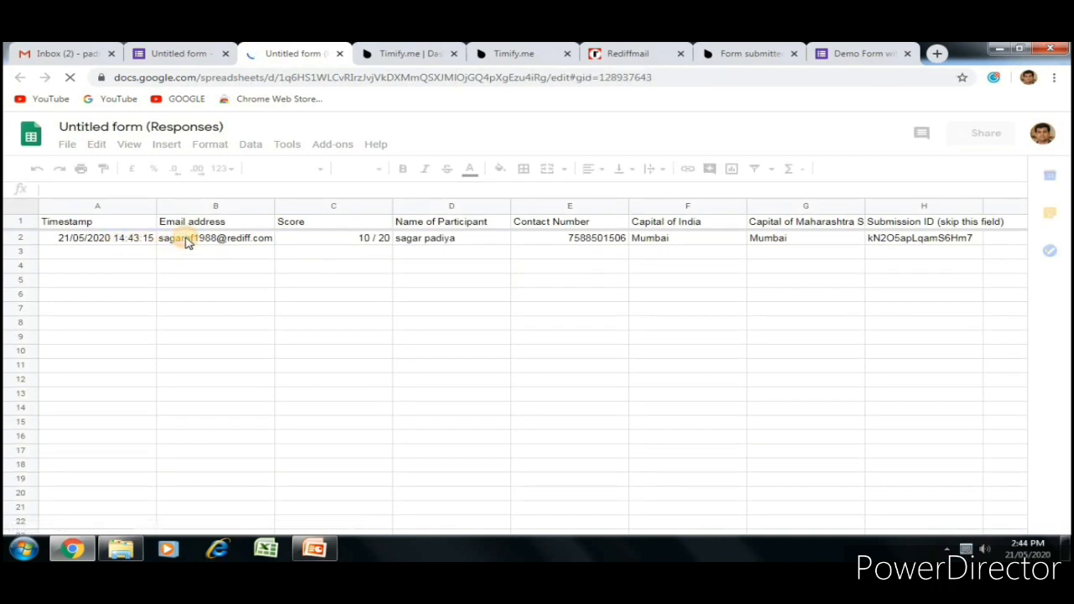
left_click(361, 242)
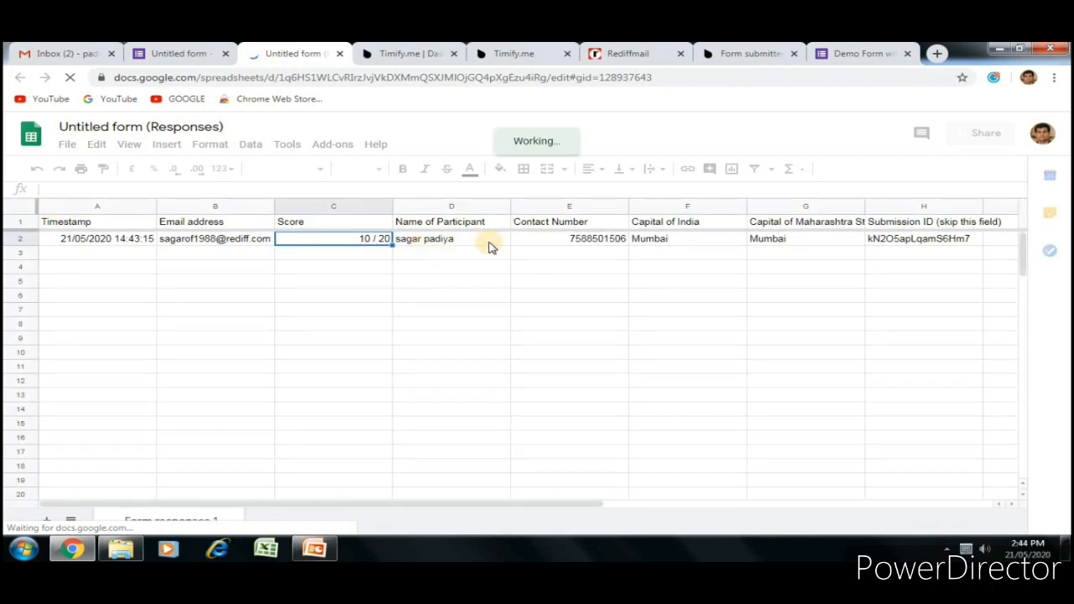
left_click(562, 243)
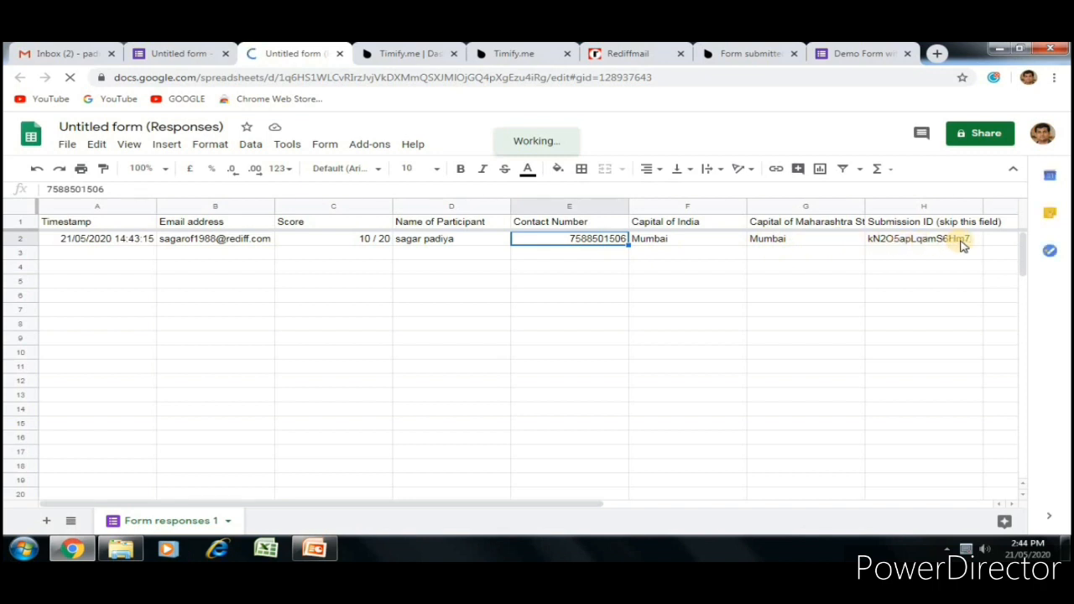
key("Right")
key("Right")
key("Right")
key("Right")
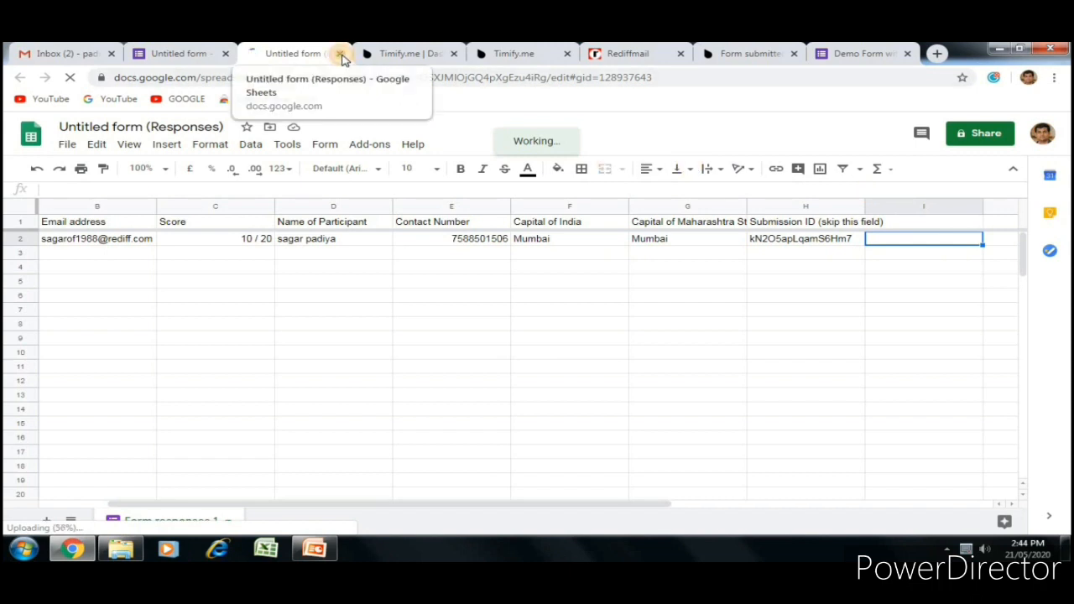
Close the responses spreadsheet and return to the Timify.me dashboard showing Demo Form with Timer.
left_click(339, 54)
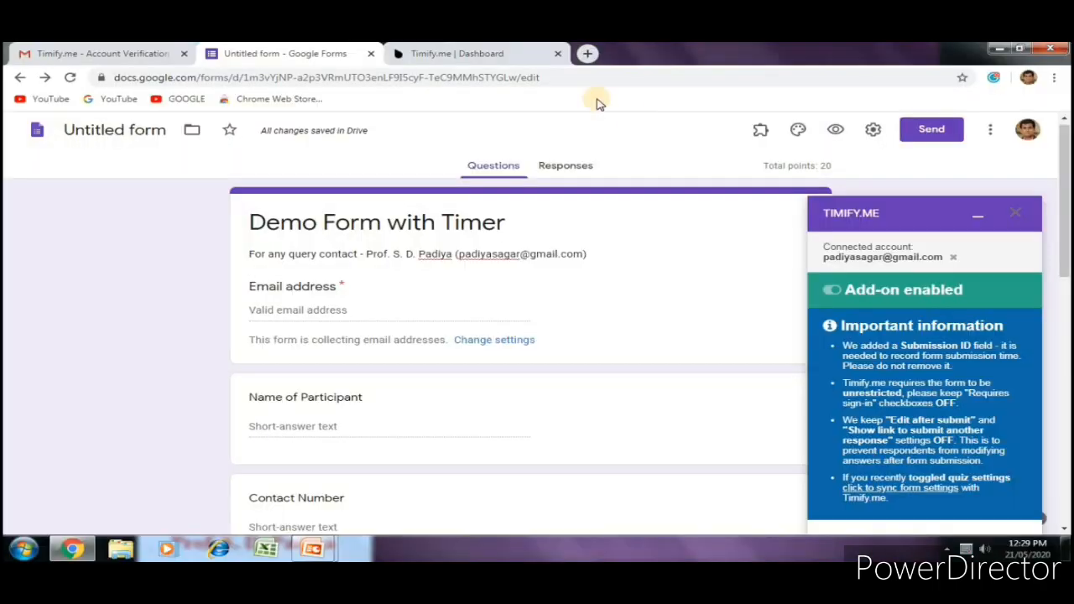
left_click(493, 52)
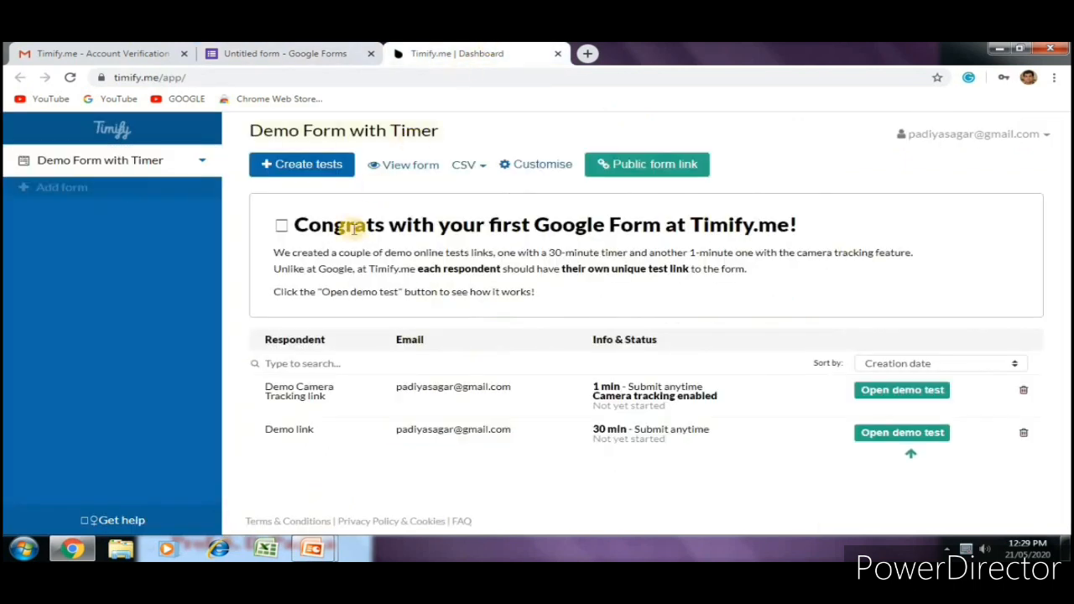